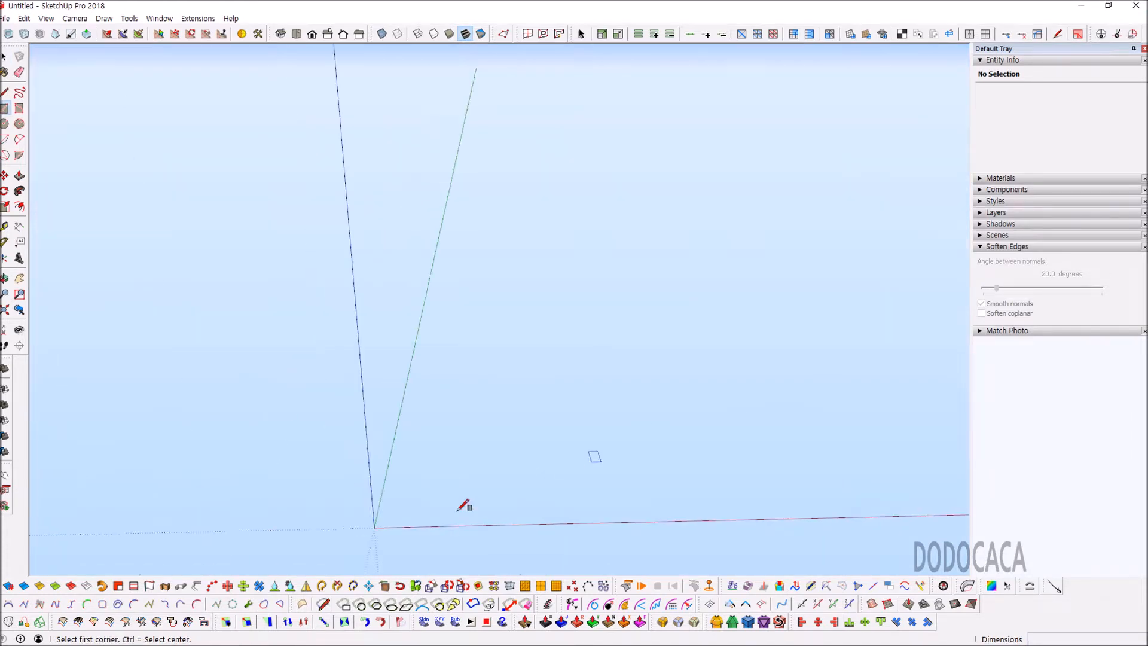
# Step: Draw a rectangle on the ground near the origin and extrude it upward into a box about 1063 mm wide
pyautogui.click(399, 514)
pyautogui.click(462, 477)
pyautogui.press('space')
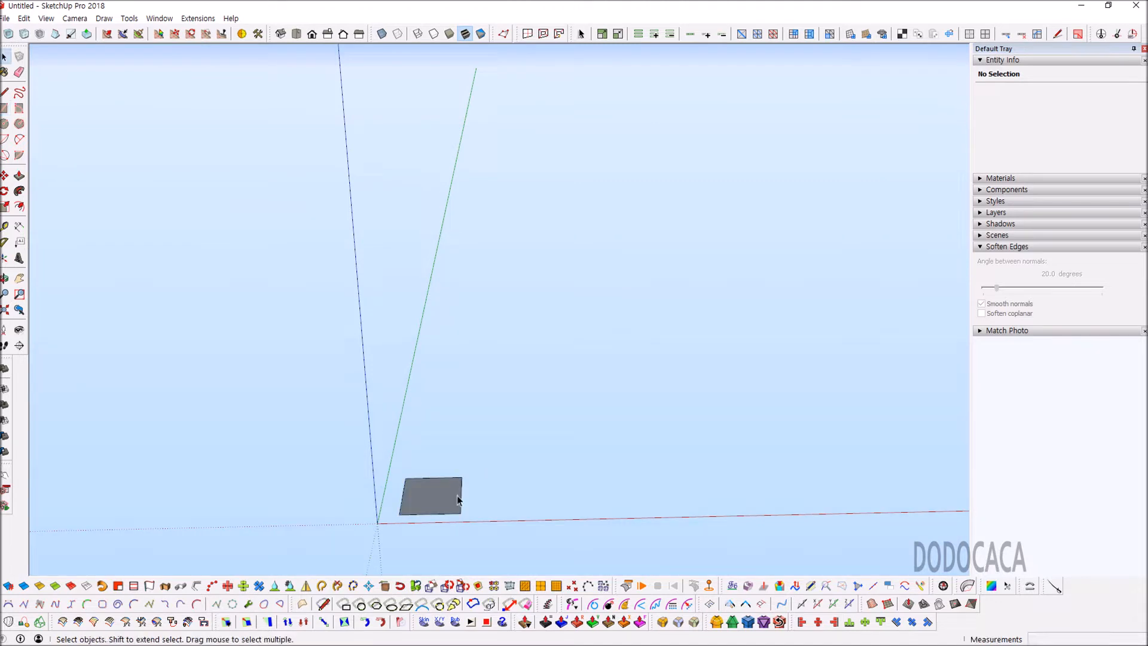
pyautogui.scroll(2, 431, 506)
pyautogui.press('p')
pyautogui.moveTo(464, 519); pyautogui.dragTo(457, 444)
pyautogui.press('space')
pyautogui.tripleClick(456, 460)
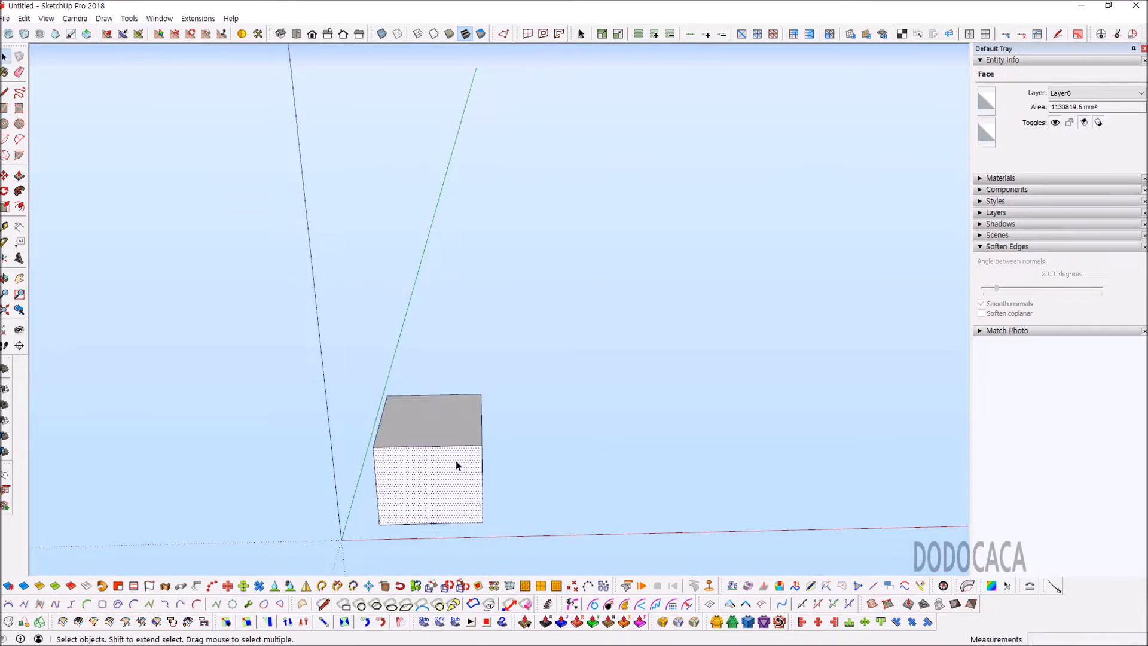
pyautogui.moveTo(456, 461); pyautogui.dragTo(379, 428, button='middle')
pyautogui.rightClick(434, 455)
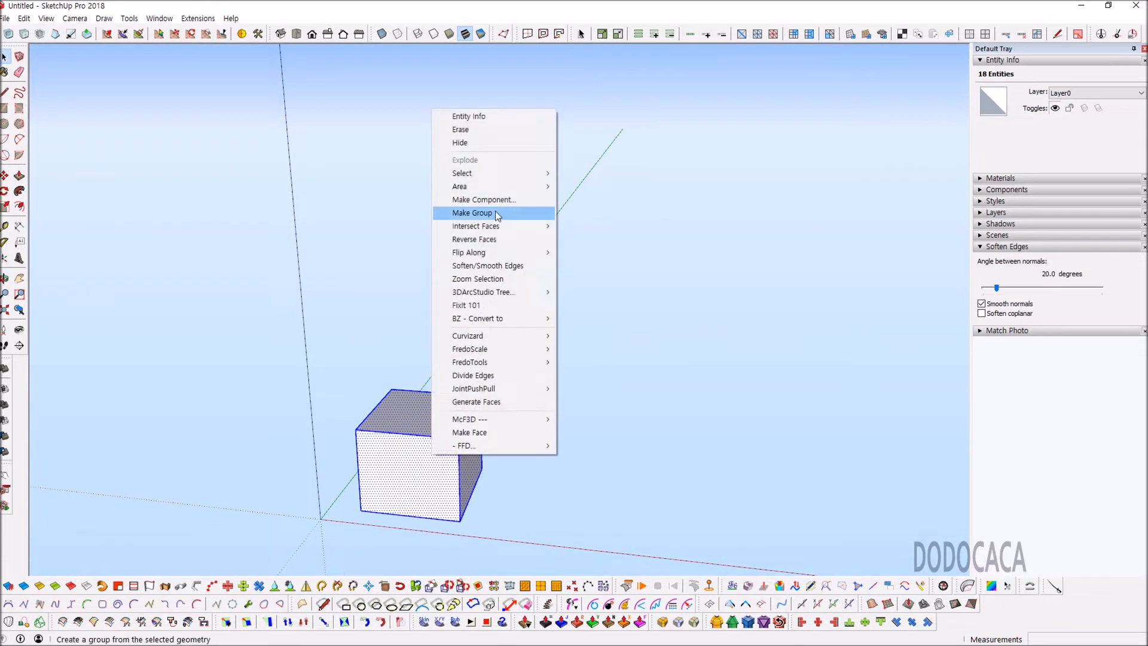
pyautogui.click(694, 196)
# Step: Select the box's upper front edge and adjoining faces one at a time to examine them as separate geometry
pyautogui.scroll(4, 466, 442)
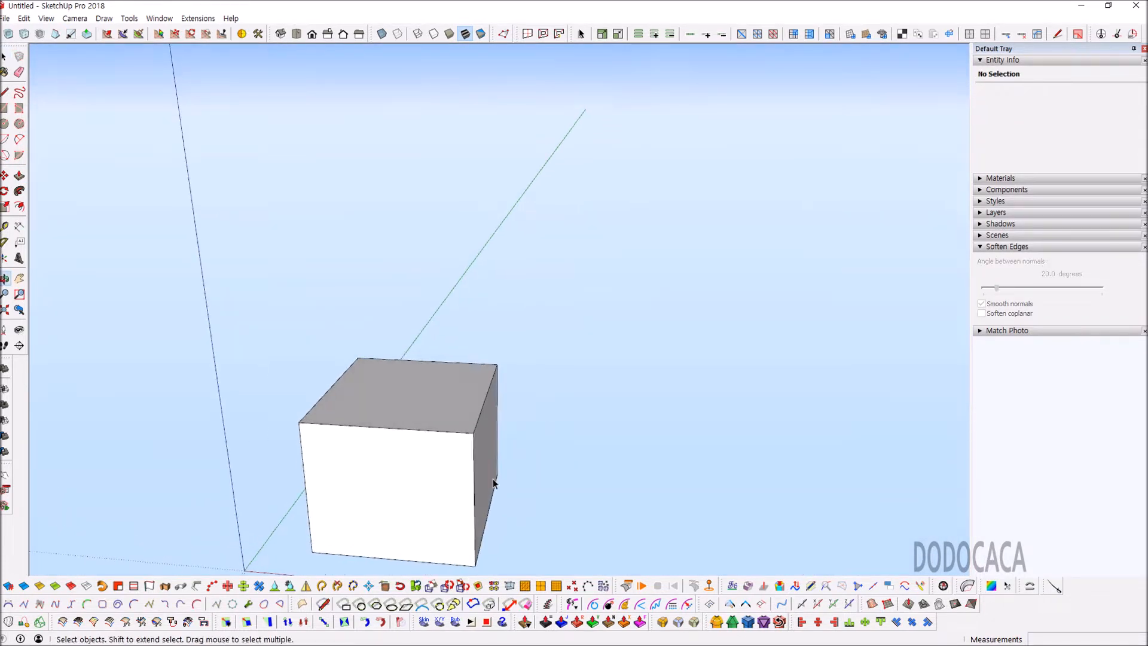
pyautogui.click(464, 430)
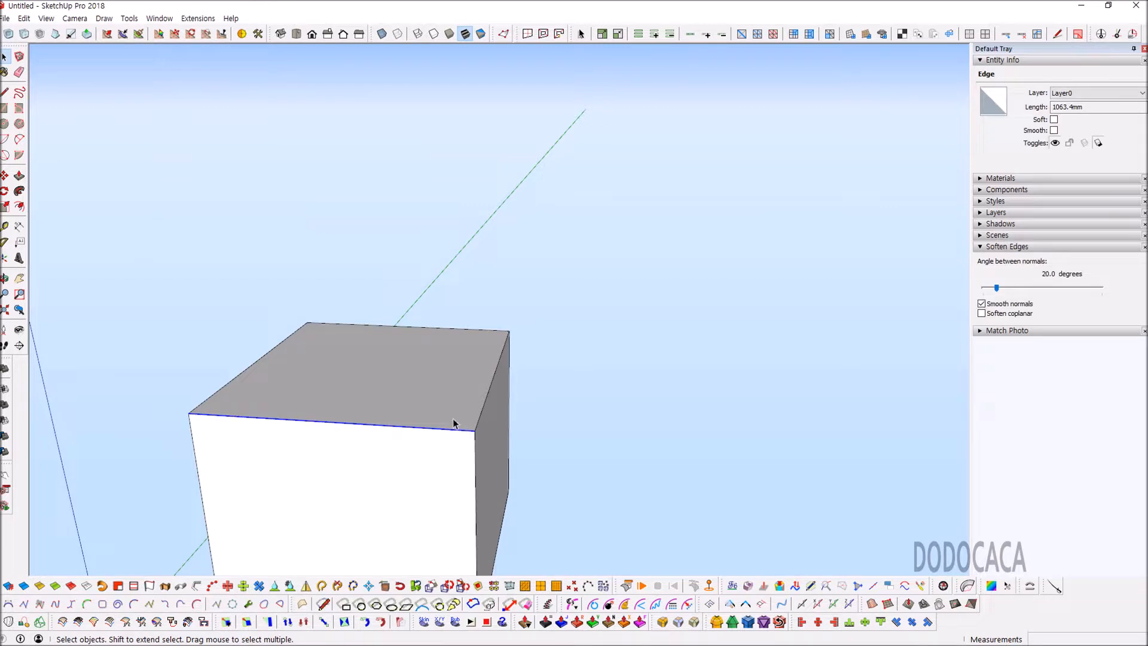
pyautogui.click(454, 441)
pyautogui.moveTo(454, 441); pyautogui.dragTo(592, 427, button='middle')
pyautogui.click(513, 411)
pyautogui.scroll(3, 553, 424)
pyautogui.click(556, 427)
pyautogui.click(544, 423)
pyautogui.scroll(2, 543, 426)
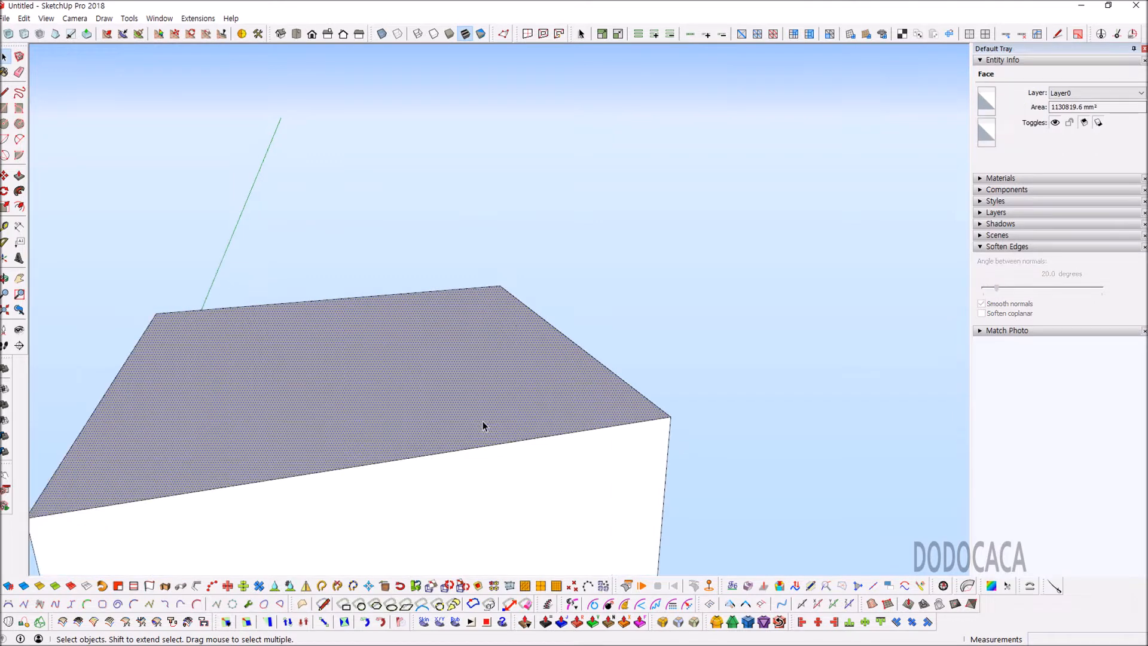
pyautogui.click(551, 441)
pyautogui.scroll(-3, 544, 436)
pyautogui.moveTo(544, 436); pyautogui.dragTo(653, 447, button='middle')
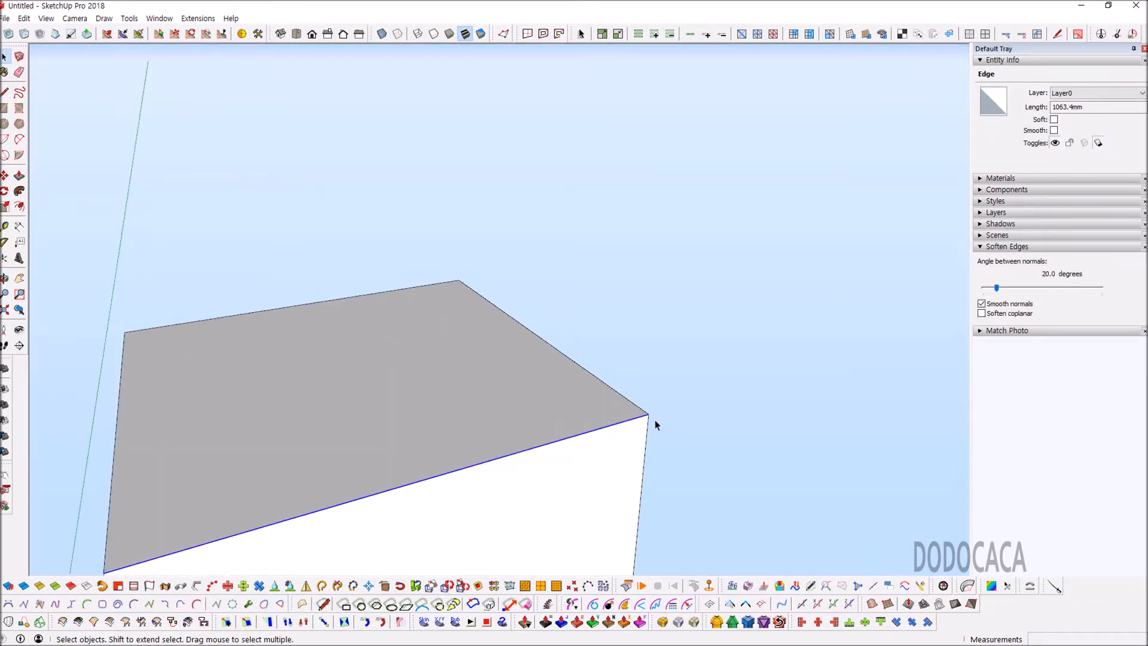
# Step: Try to stretch the ungrouped box by moving its upper front corner outward
pyautogui.scroll(2, 658, 426)
pyautogui.hotkey('ctrl', 'a')
pyautogui.moveTo(633, 379); pyautogui.dragTo(686, 450)
pyautogui.press('m')
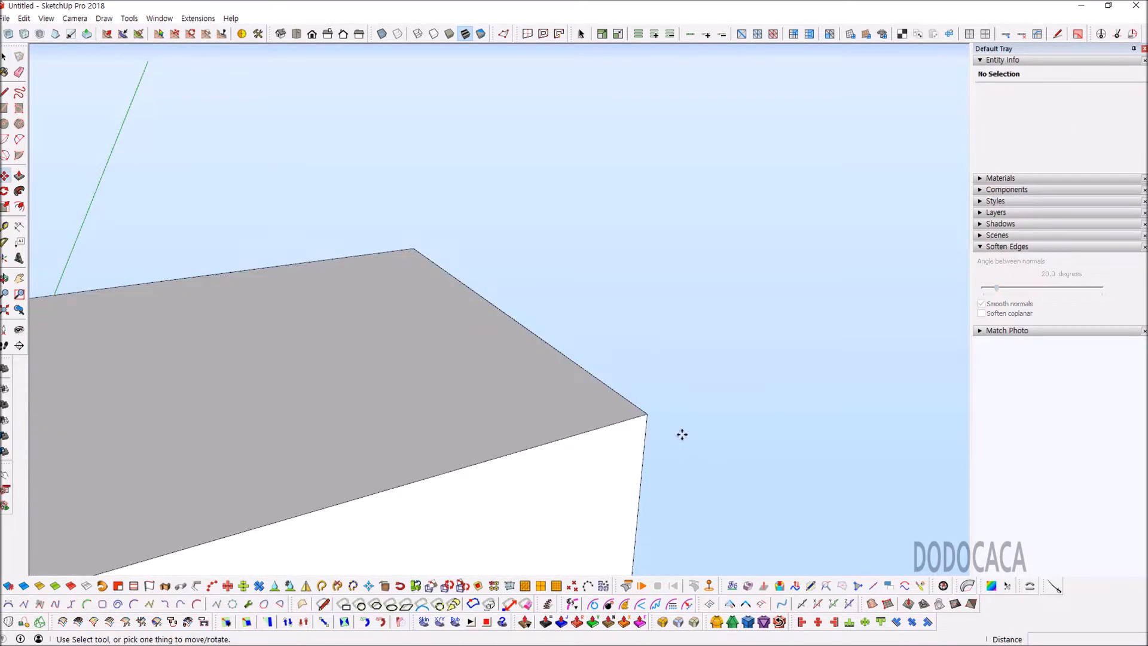
pyautogui.click(646, 414)
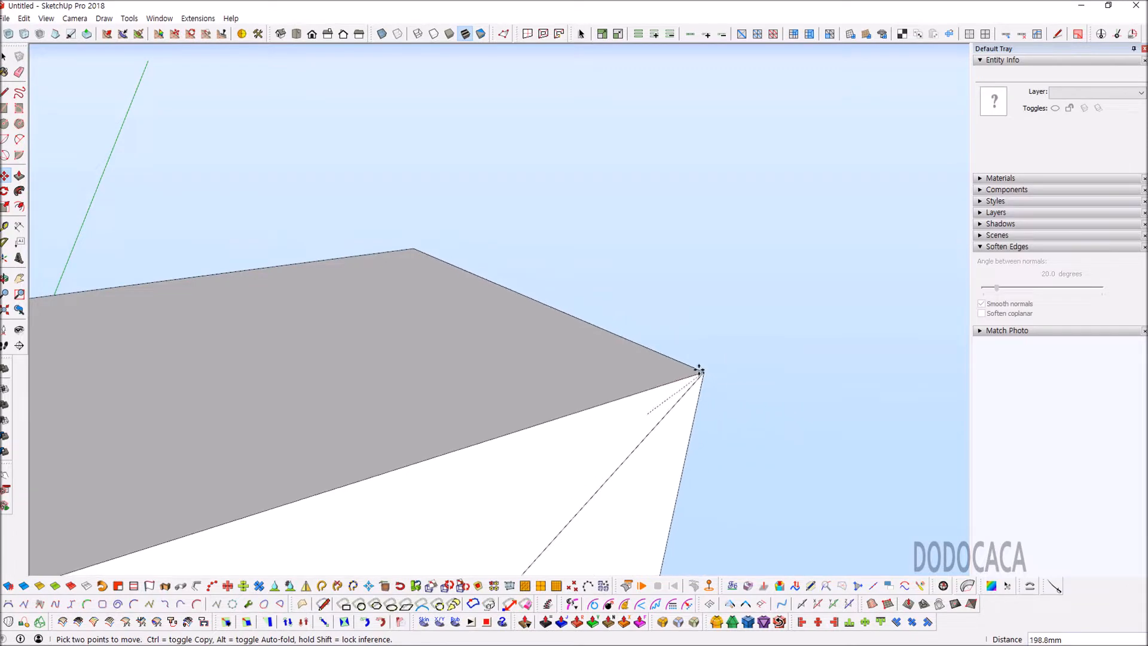
pyautogui.scroll(-6, 706, 373)
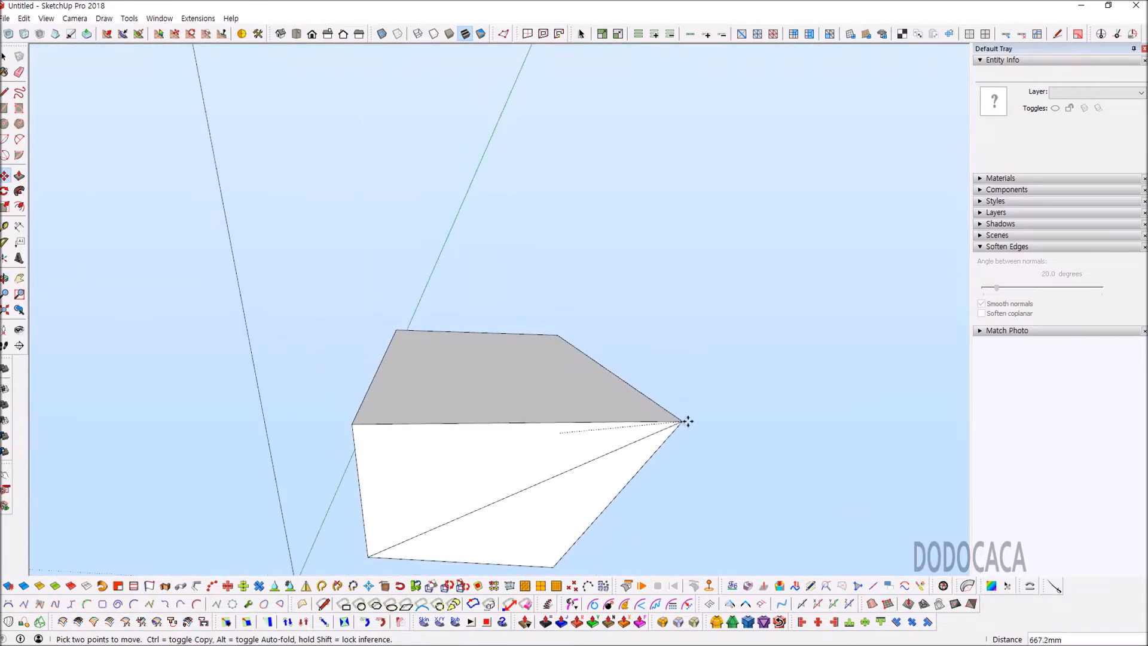
pyautogui.press('Escape')
pyautogui.press('space')
pyautogui.scroll(3, 569, 442)
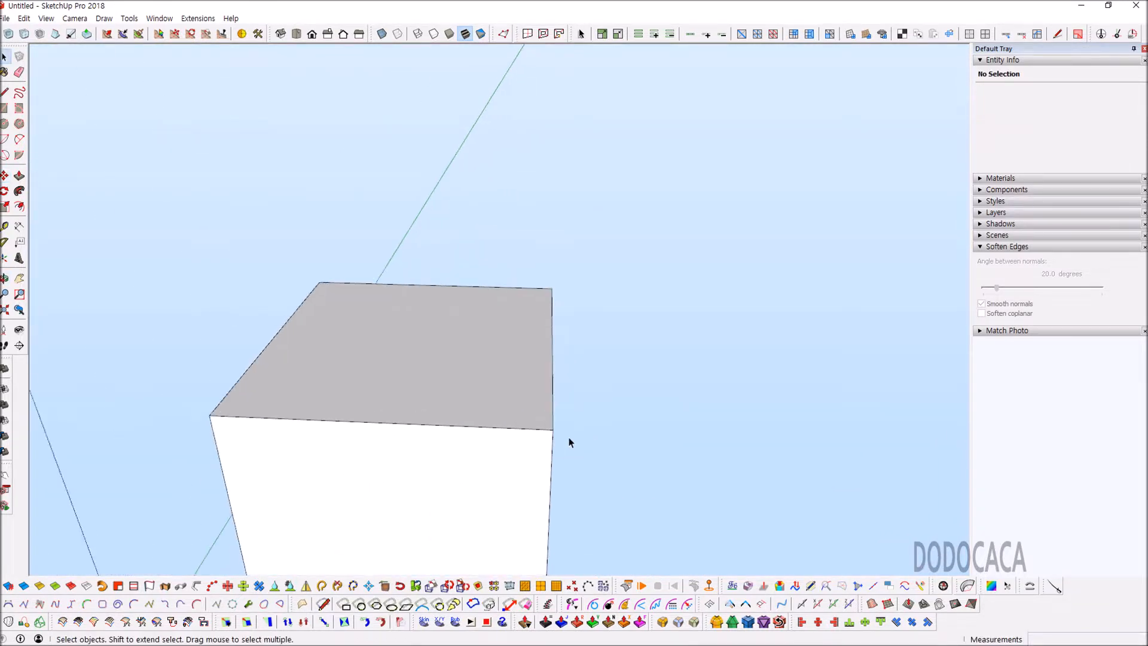
pyautogui.moveTo(569, 441); pyautogui.dragTo(664, 386, button='middle')
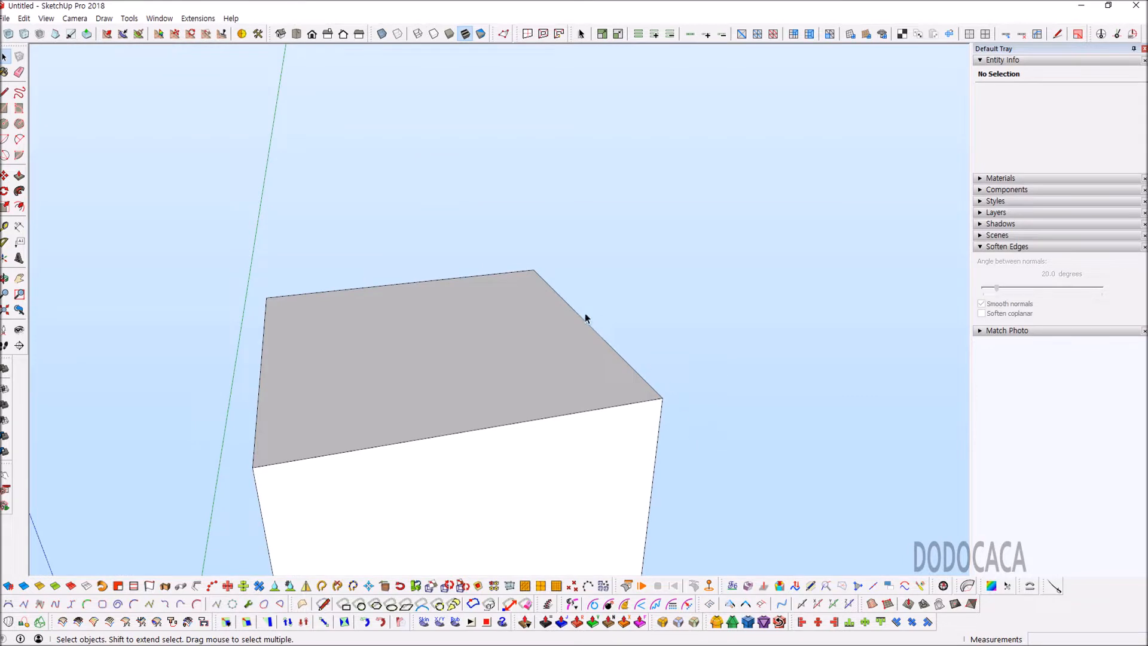
pyautogui.press('m')
pyautogui.click(662, 398)
pyautogui.press('space')
# Step: Select all of the box's connected faces and edges and make them a group
pyautogui.moveTo(760, 376); pyautogui.dragTo(525, 403, button='middle')
pyautogui.tripleClick(490, 397)
pyautogui.scroll(-3, 490, 397)
pyautogui.rightClick(518, 396)
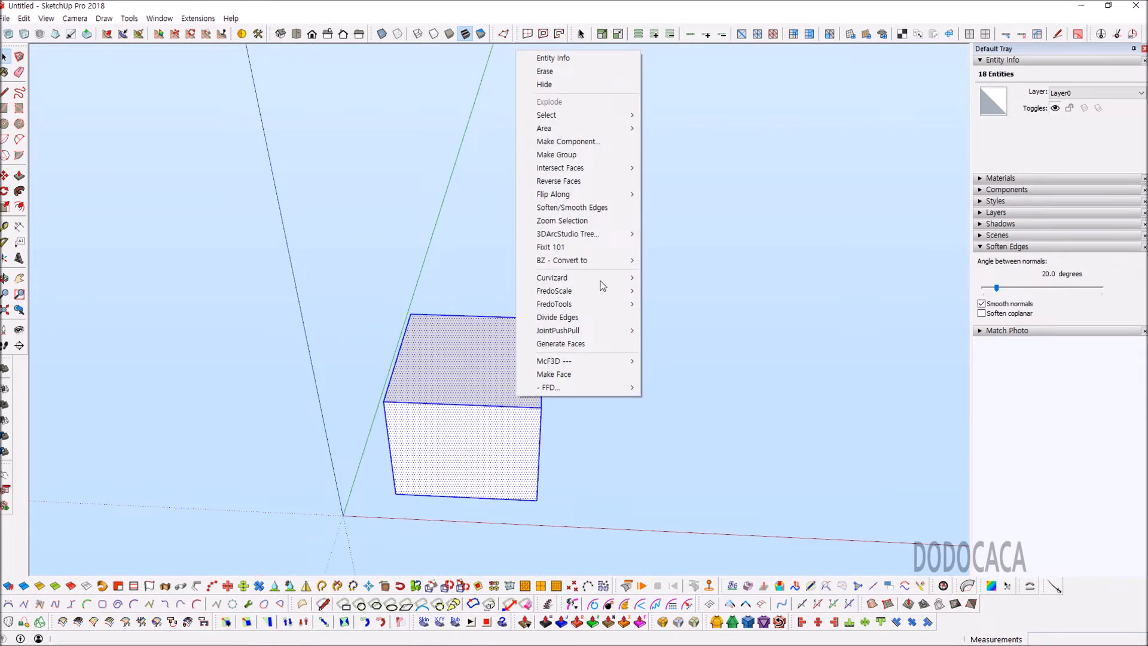
pyautogui.click(582, 159)
# Step: Try rotating the box group 60 degrees about the centre of its front face with the Move tool's rotation grip, and undo it
pyautogui.moveTo(629, 207); pyautogui.dragTo(526, 359, button='middle')
pyautogui.press('m')
pyautogui.scroll(2, 518, 365)
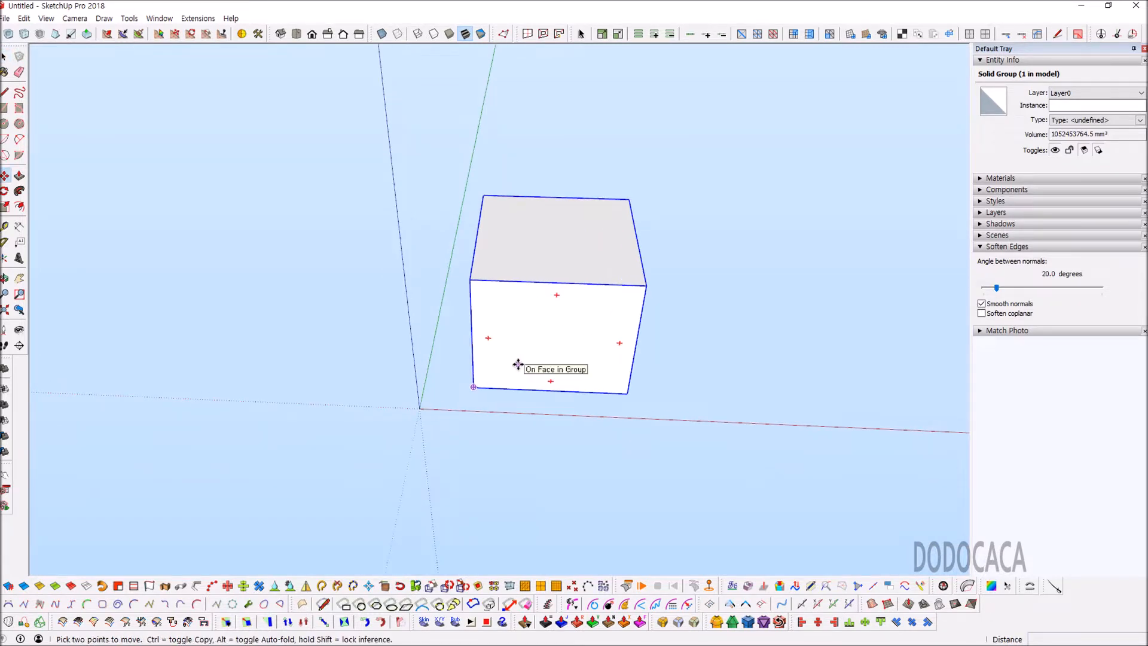
pyautogui.scroll(1, 518, 363)
pyautogui.scroll(1, 526, 333)
pyautogui.moveTo(526, 333); pyautogui.dragTo(542, 288, button='middle')
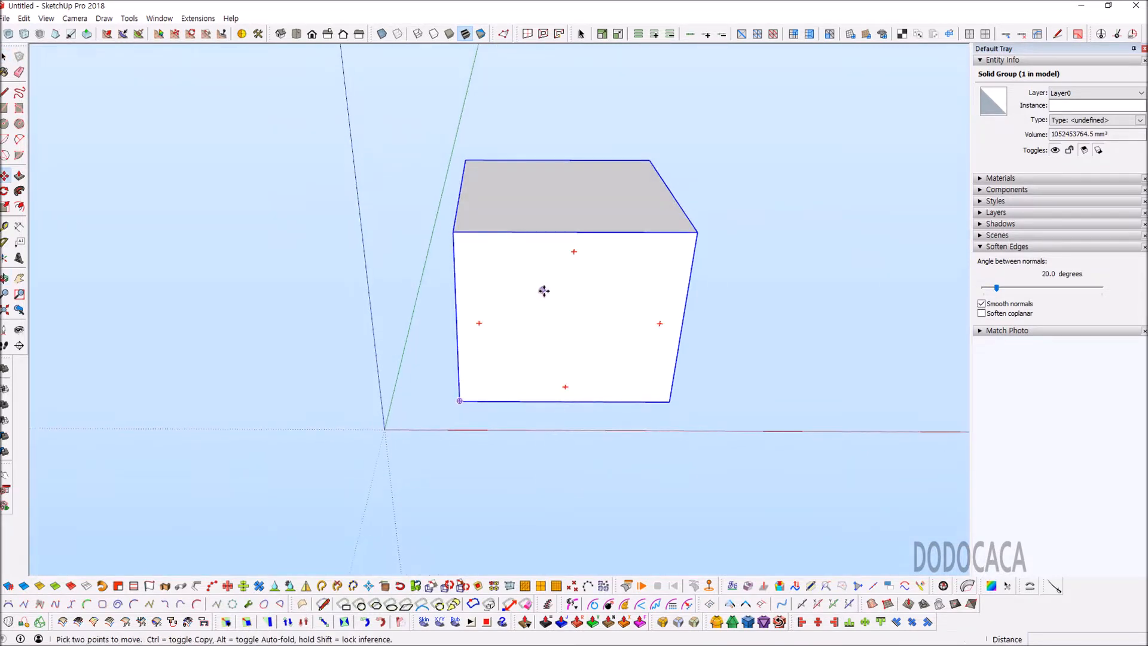
pyautogui.press('q')
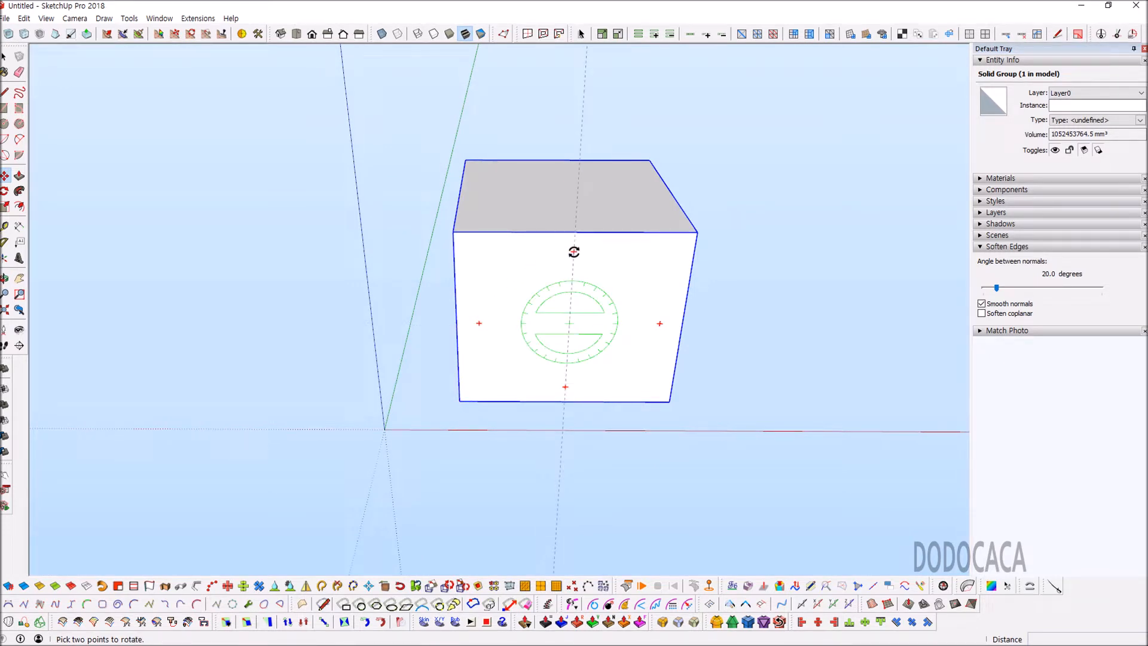
pyautogui.click(574, 252)
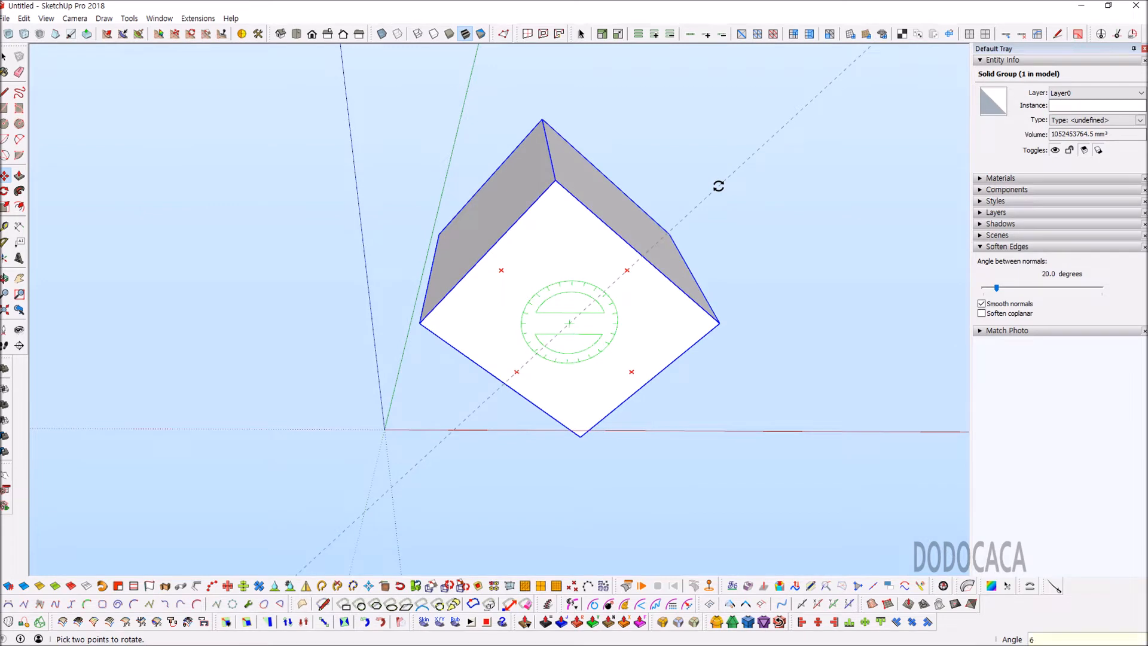
pyautogui.press('Return')
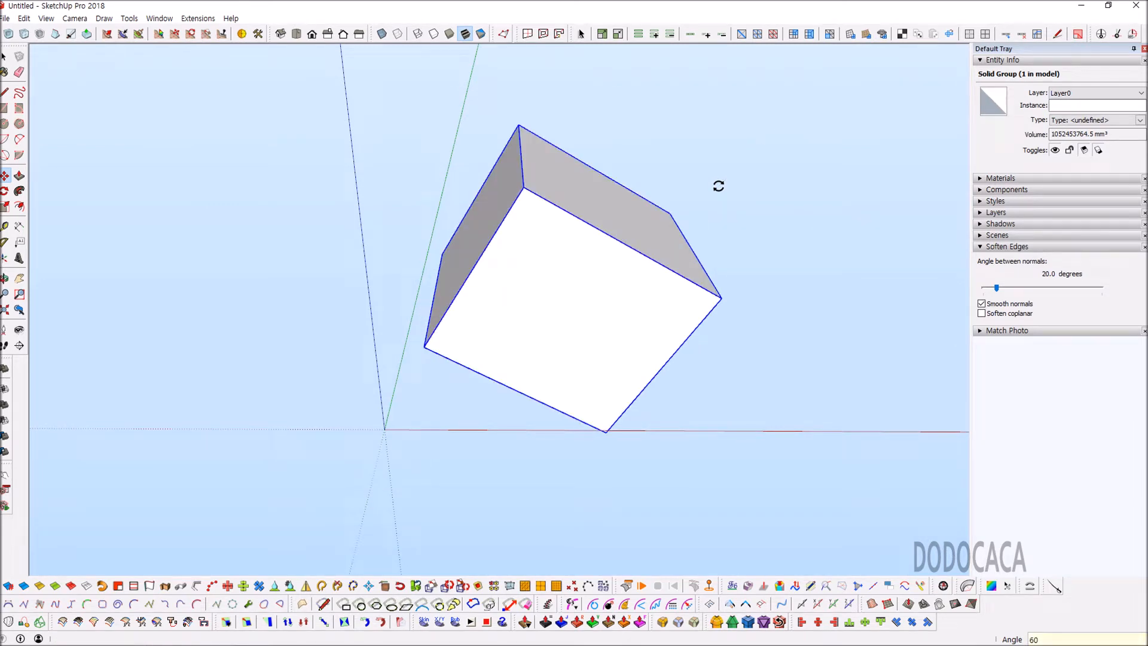
pyautogui.press('m')
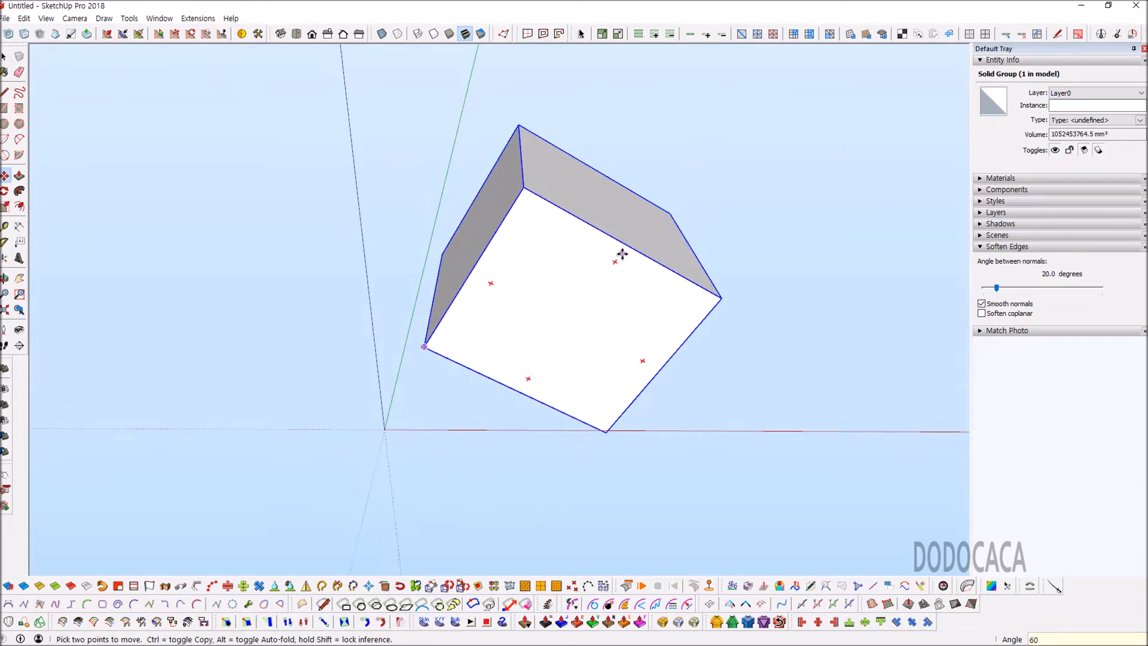
pyautogui.hotkey('ctrl', 'z')
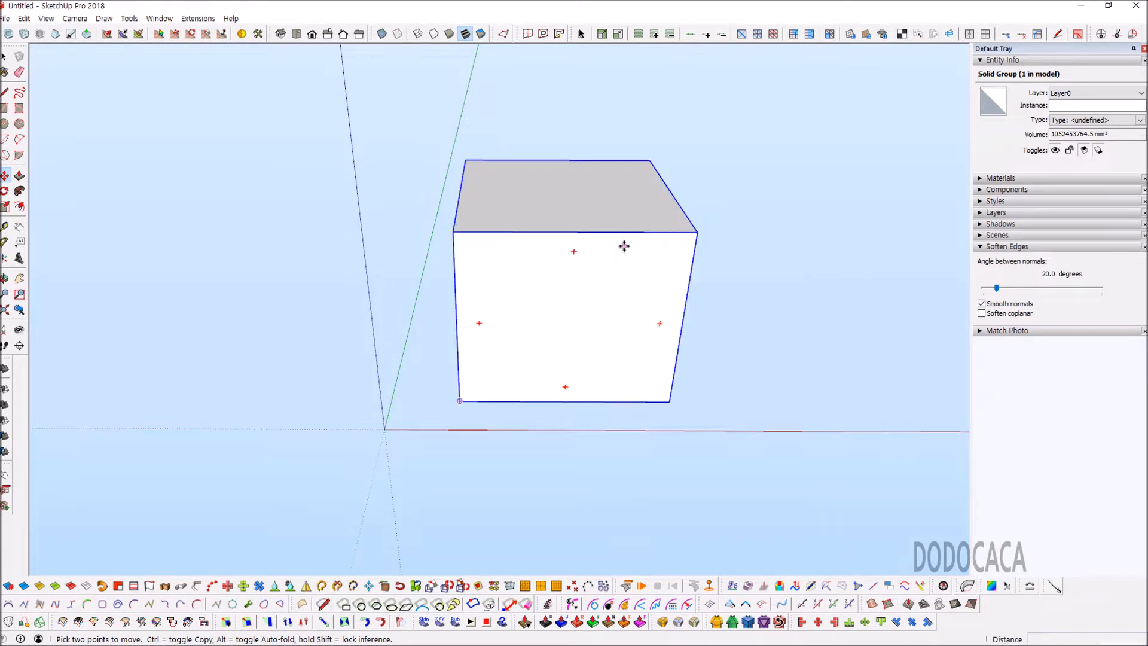
# Step: Copy the box group along the red axis from its lower front corner, leaving a gap beside the original
pyautogui.press('space')
pyautogui.scroll(-2, 547, 264)
pyautogui.scroll(3, 544, 308)
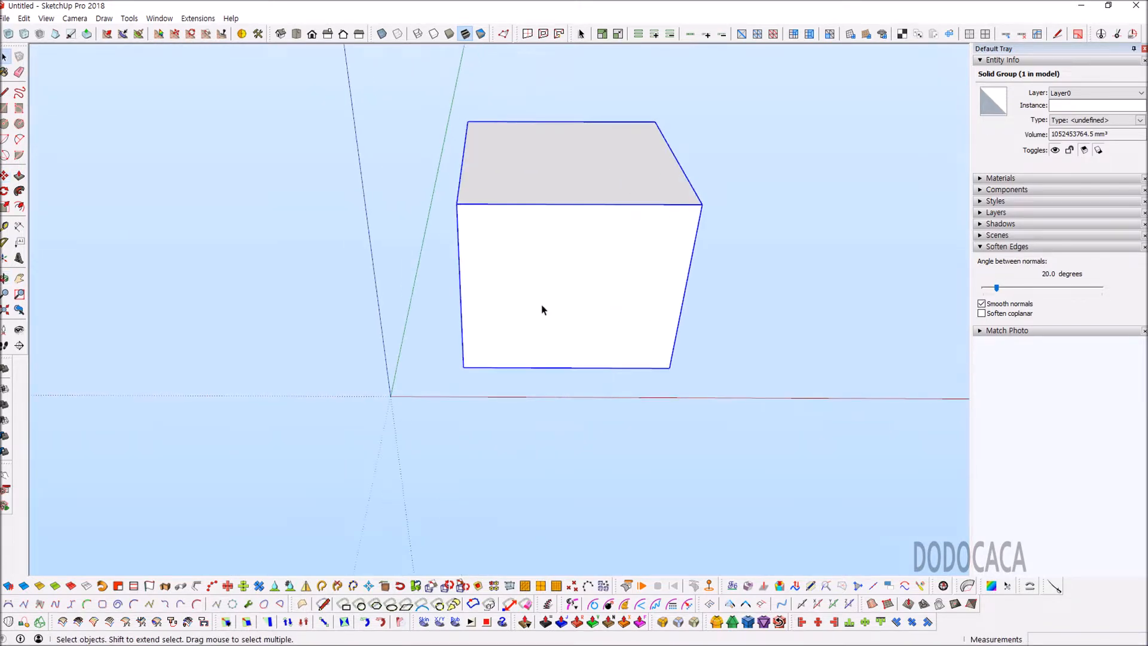
pyautogui.press('m')
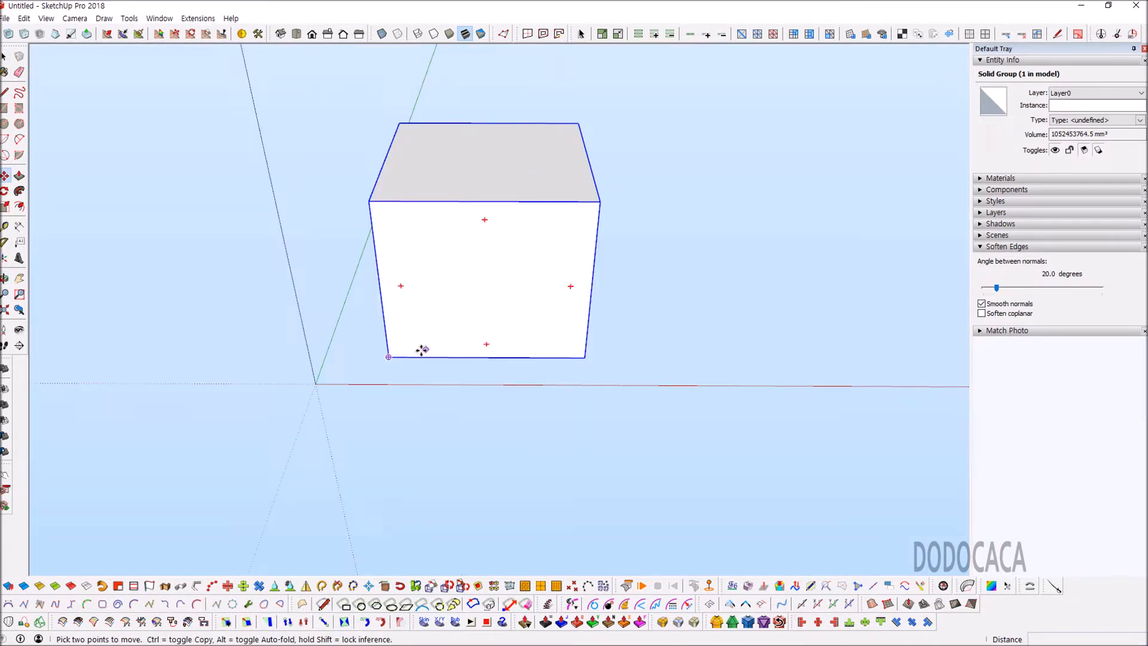
pyautogui.click(389, 357)
pyautogui.scroll(-1, 359, 357)
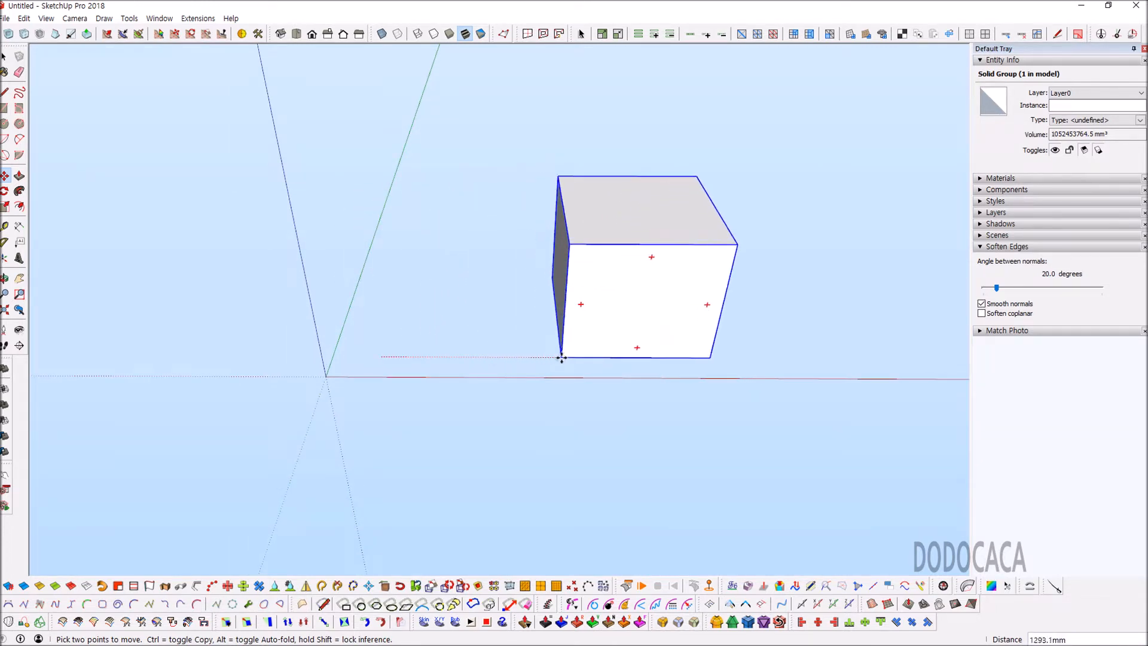
pyautogui.press('ctrl')
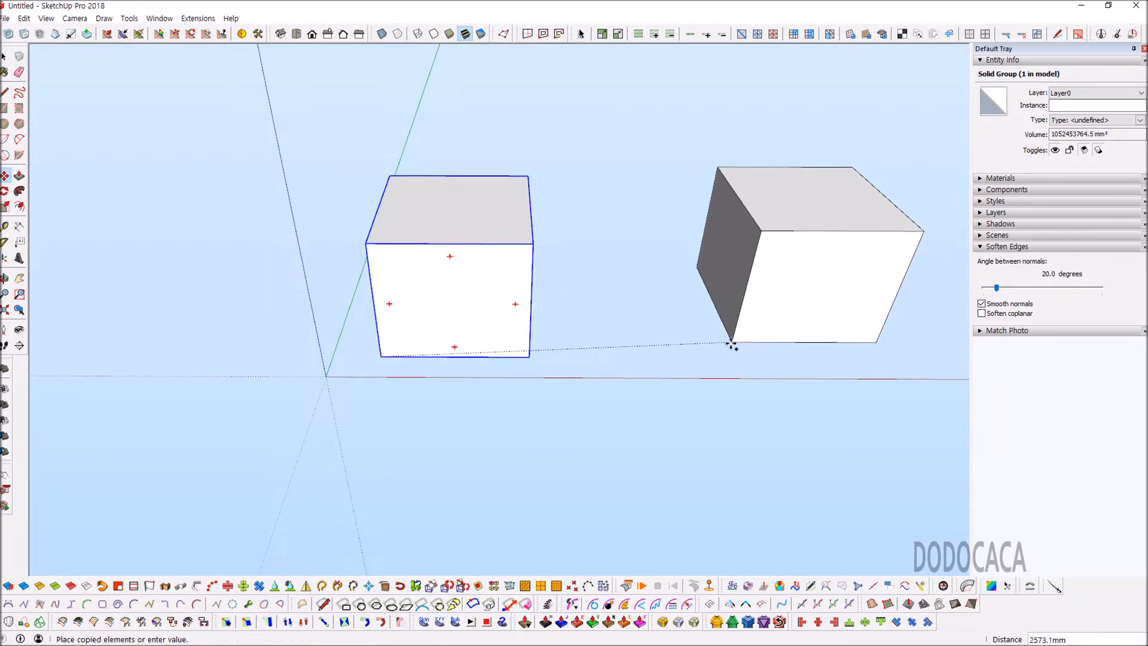
pyautogui.scroll(3, 691, 359)
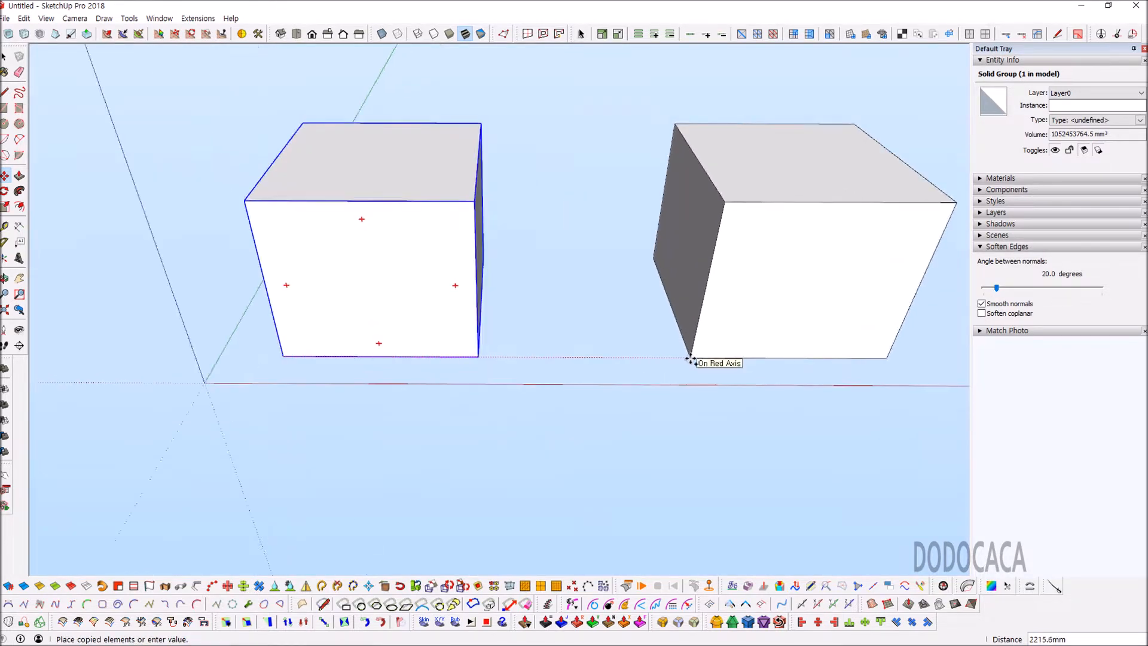
pyautogui.scroll(4, 688, 359)
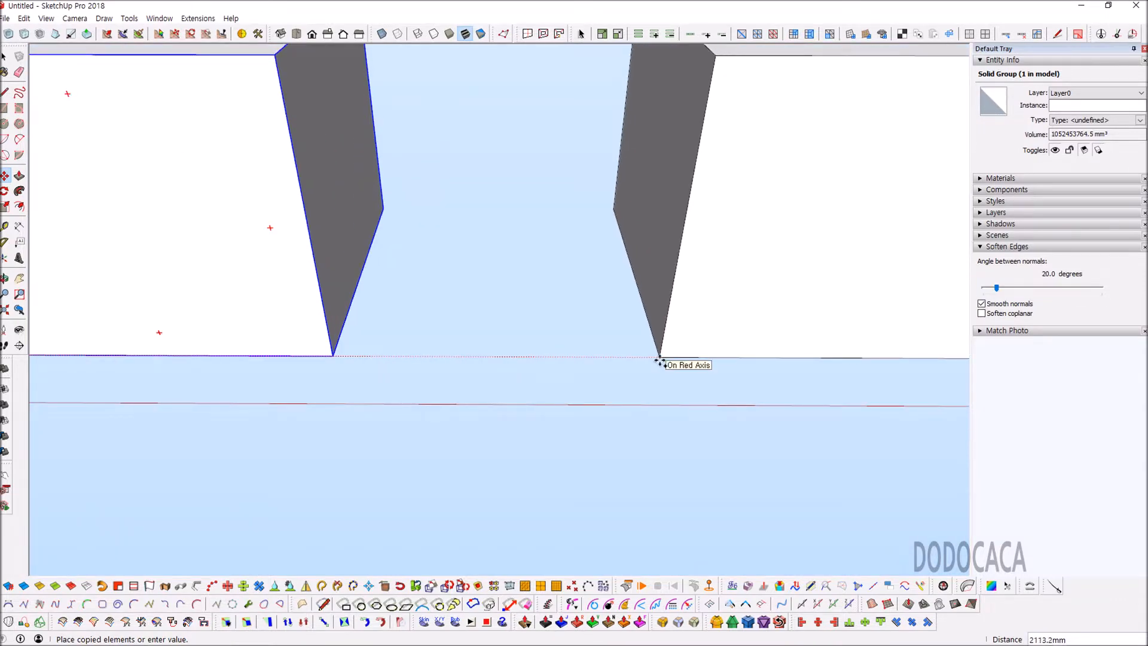
pyautogui.scroll(-3, 661, 358)
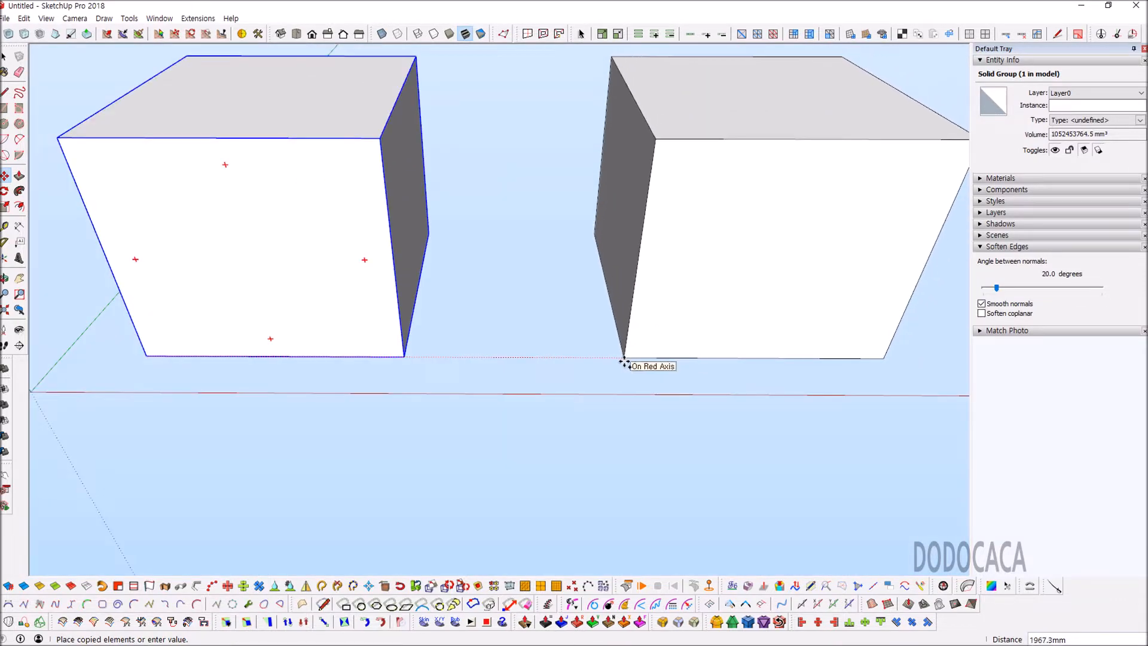
pyautogui.scroll(-2, 624, 363)
pyautogui.click(635, 358)
# Step: Multiply the copied box into a row of 10 evenly spaced copies along the red axis
pyautogui.write('*10')
pyautogui.press('Return')
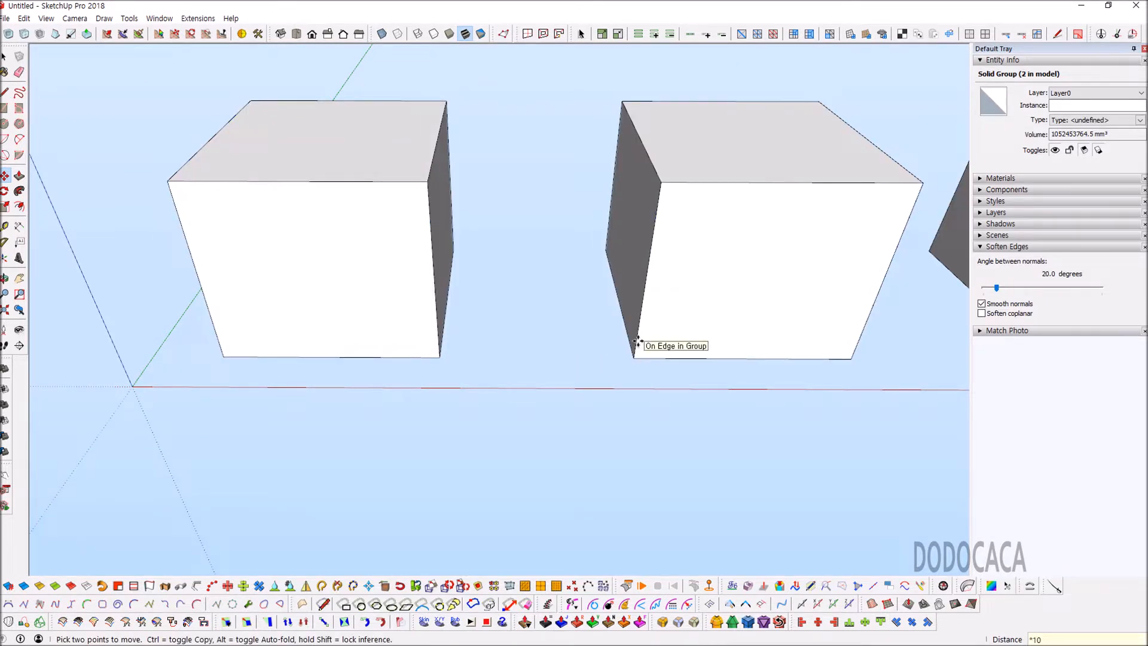
pyautogui.press('space')
pyautogui.scroll(-3, 459, 397)
pyautogui.scroll(-4, 458, 396)
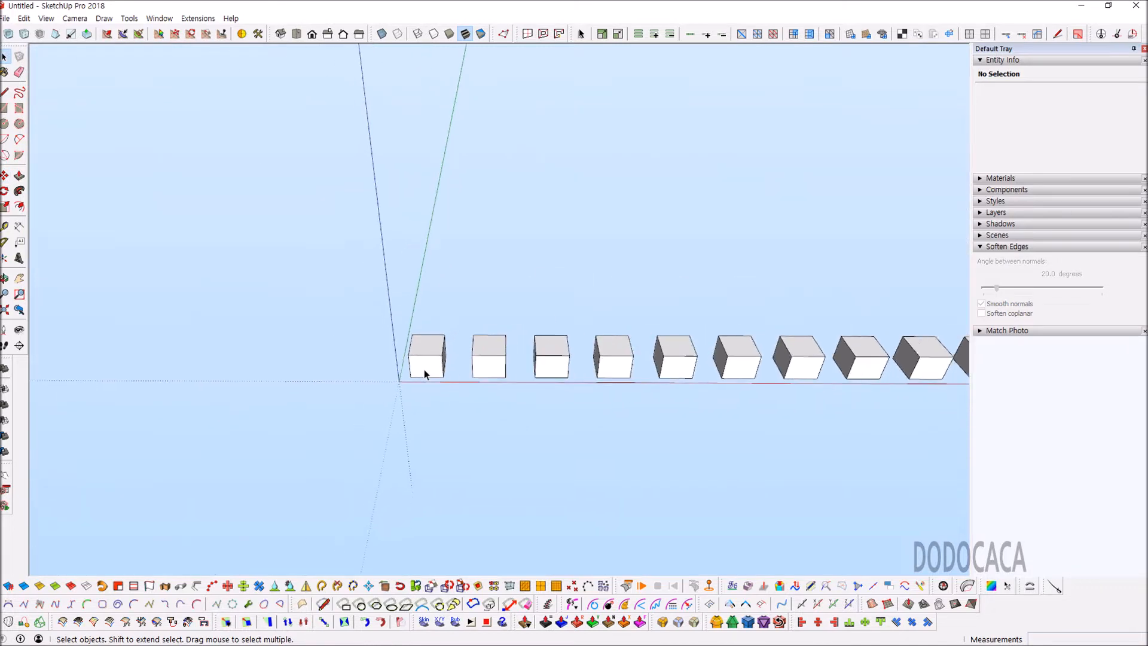
# Step: Select the first and second boxes of the row in turn to examine them as individual groups
pyautogui.scroll(2, 473, 382)
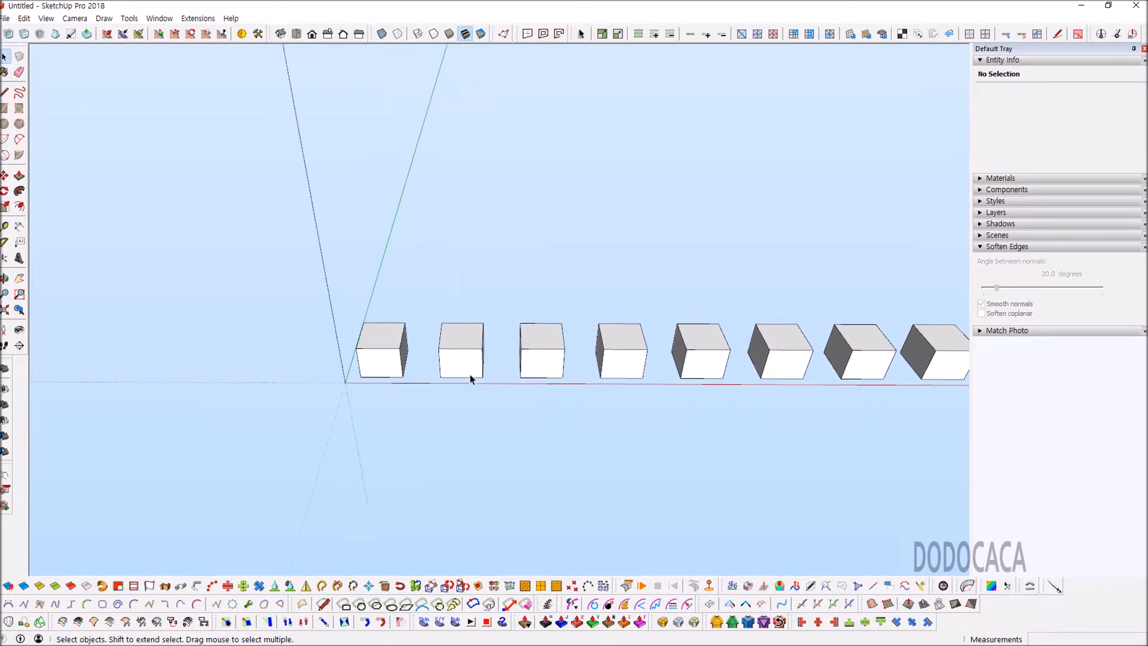
pyautogui.click(468, 368)
pyautogui.scroll(2, 461, 369)
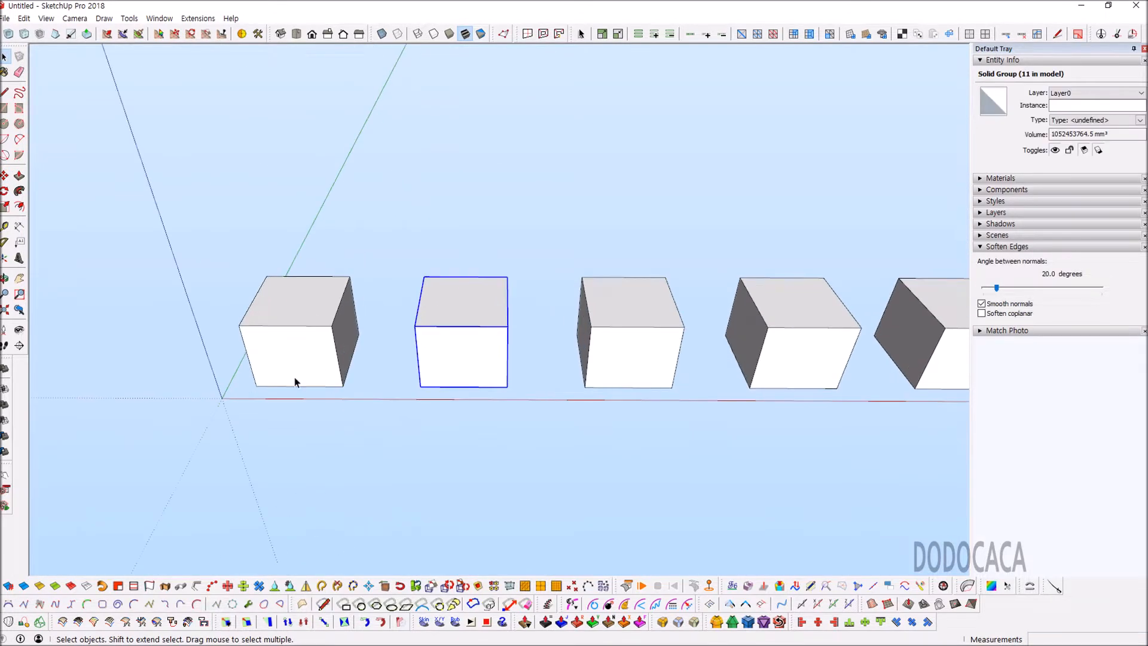
pyautogui.click(278, 358)
pyautogui.click(453, 361)
pyautogui.scroll(-1, 368, 377)
pyautogui.scroll(-4, 363, 373)
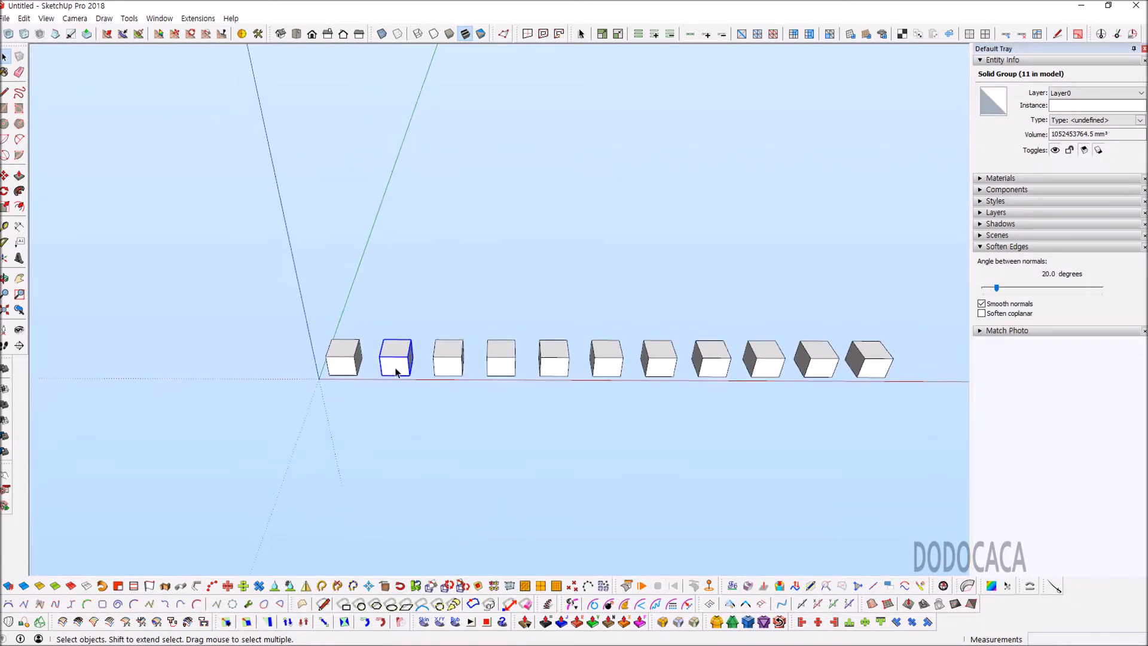
# Step: Select all the box groups in the row together
pyautogui.moveTo(296, 308); pyautogui.dragTo(297, 308)
pyautogui.scroll(3, 371, 362)
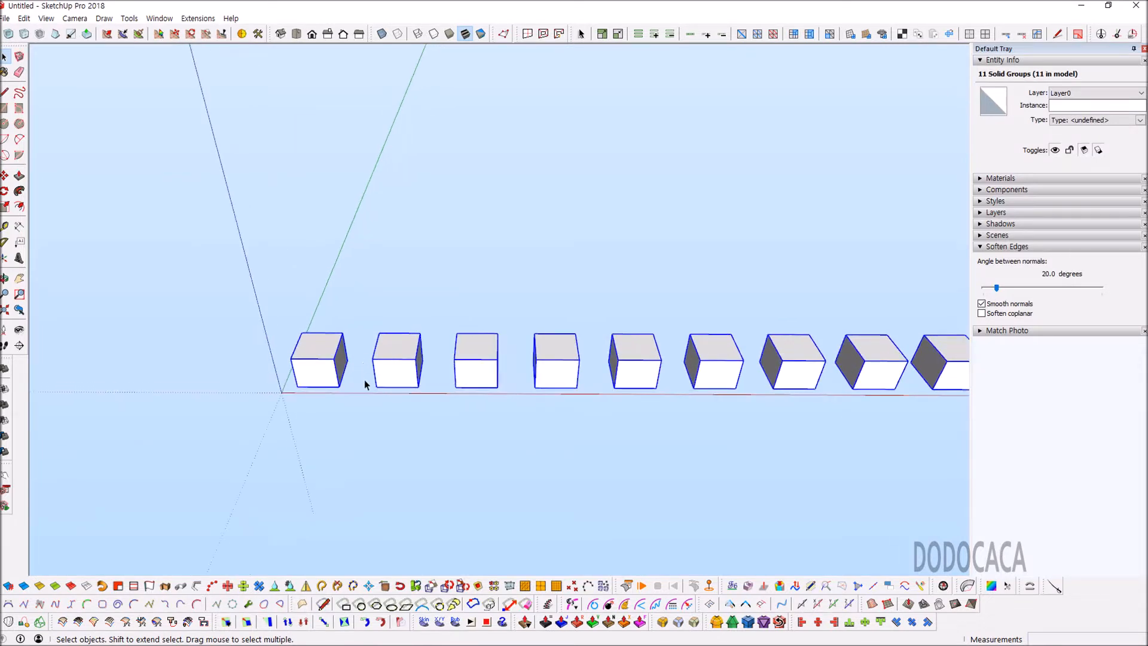
pyautogui.scroll(-2, 529, 379)
pyautogui.scroll(1, 616, 379)
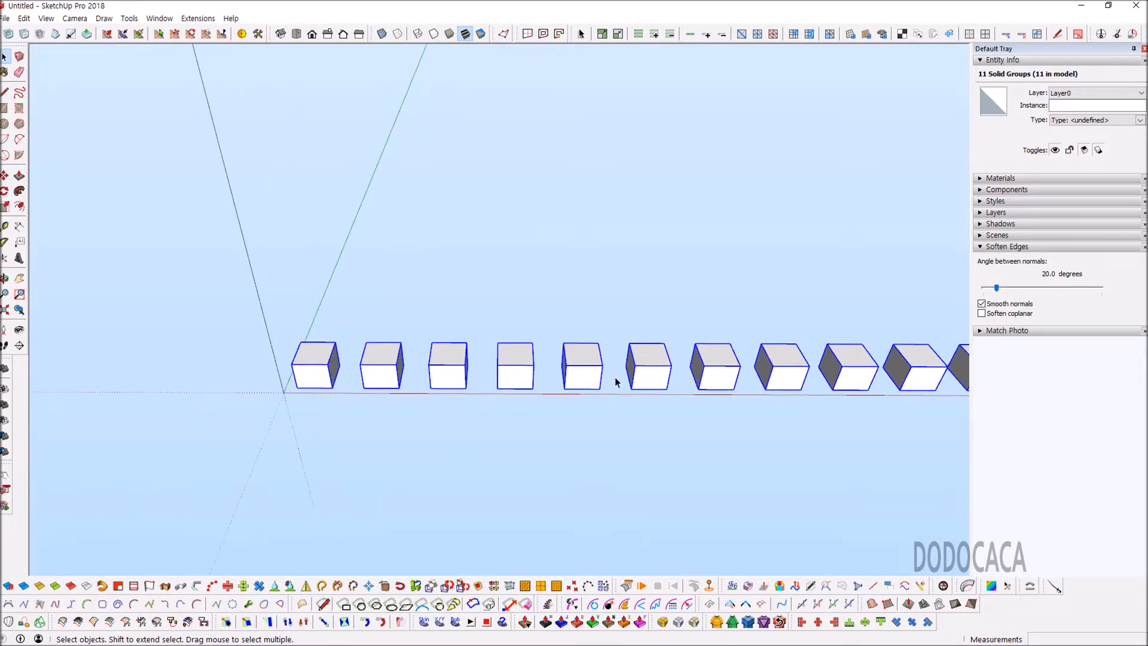
pyautogui.scroll(-2, 520, 382)
pyautogui.scroll(2, 472, 399)
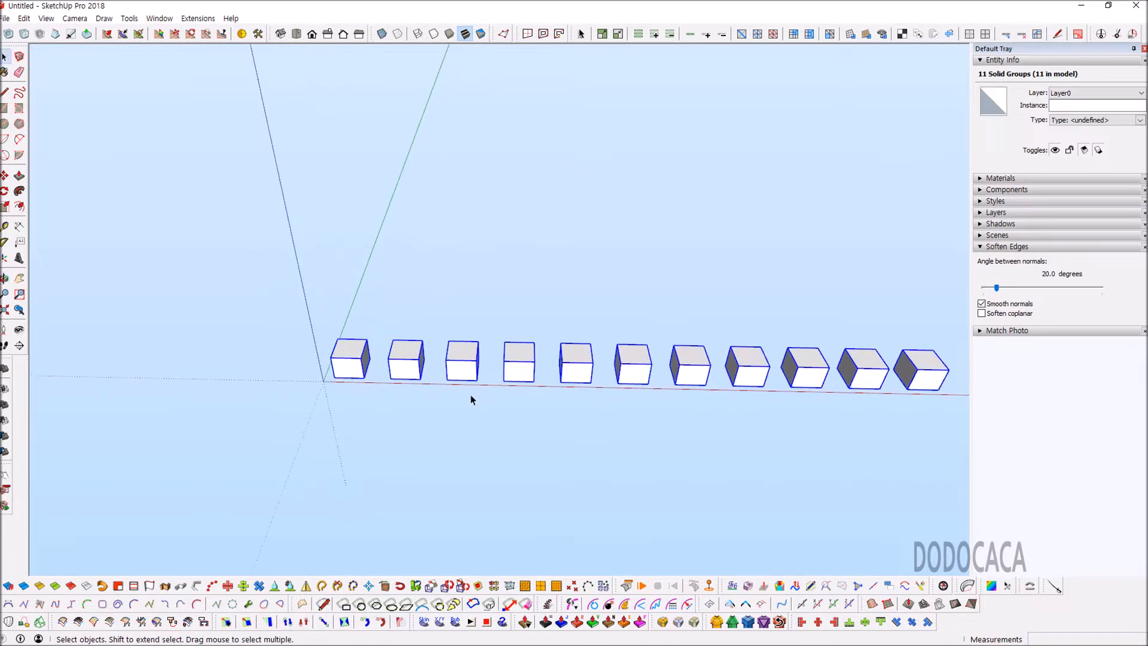
# Step: Copy the first box of the row forward along the green axis to the other side of the red axis
pyautogui.click(336, 371)
pyautogui.scroll(2, 351, 384)
pyautogui.press('m')
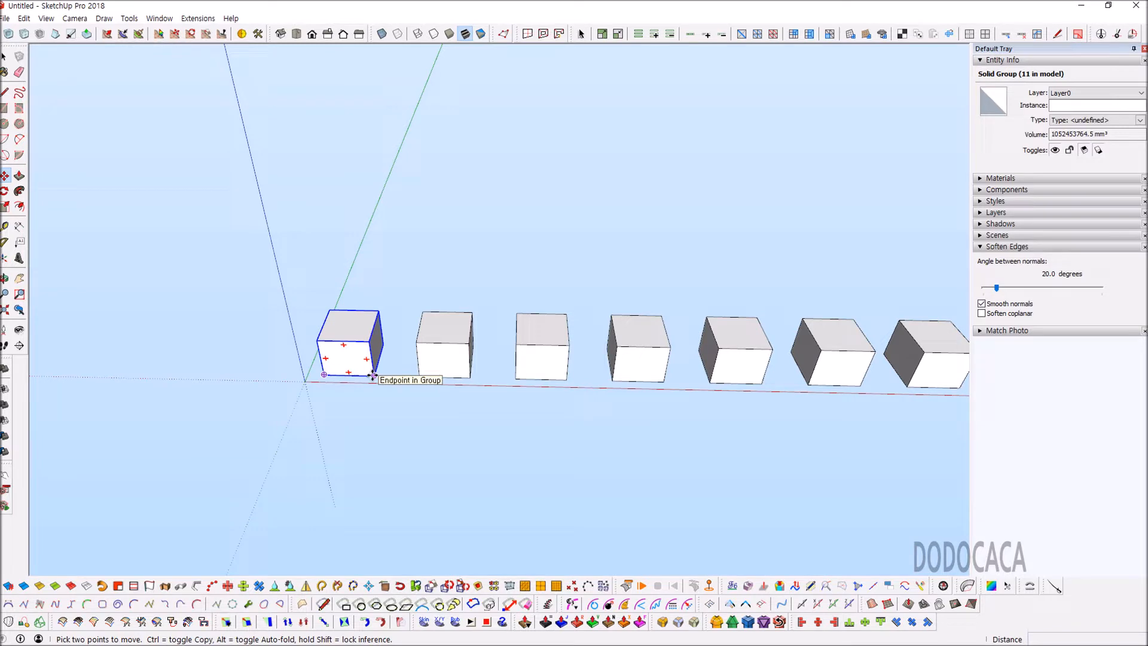
pyautogui.click(372, 375)
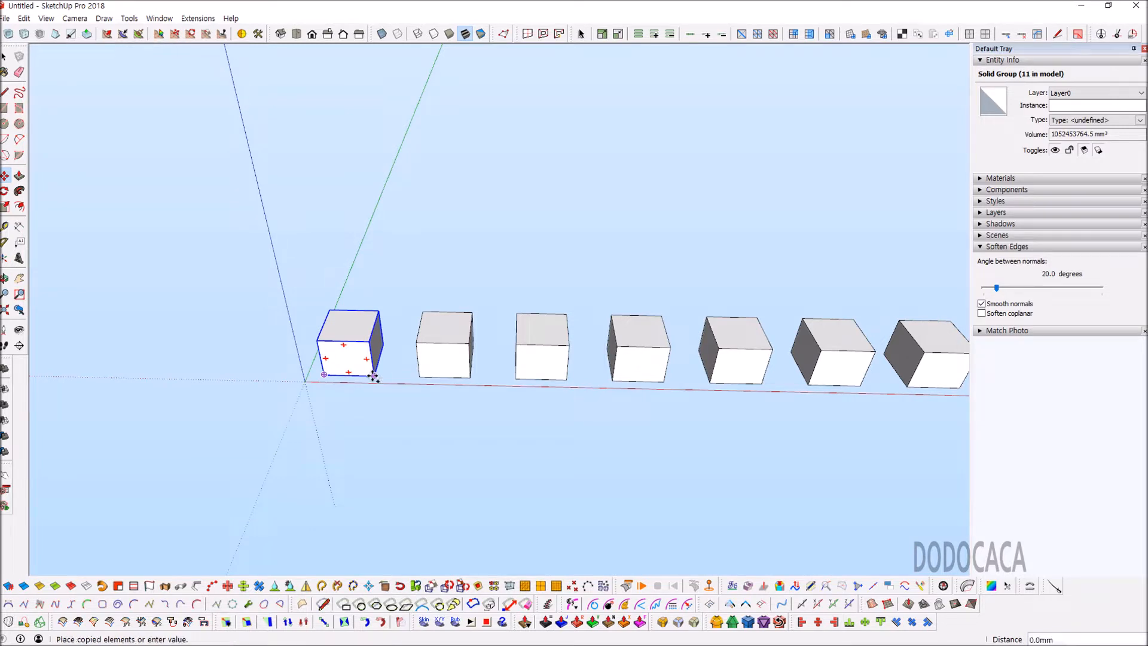
pyautogui.click(342, 470)
pyautogui.scroll(1, 344, 470)
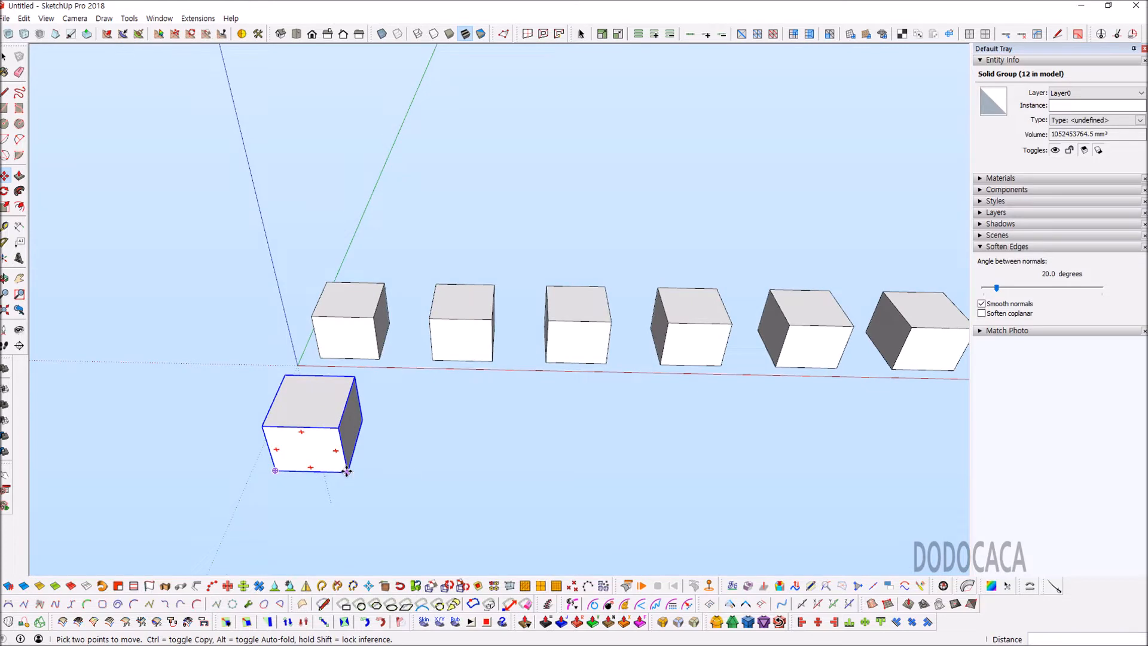
# Step: Copy the front box along the red axis until it lines up with the last box of the back row
pyautogui.scroll(-2, 372, 469)
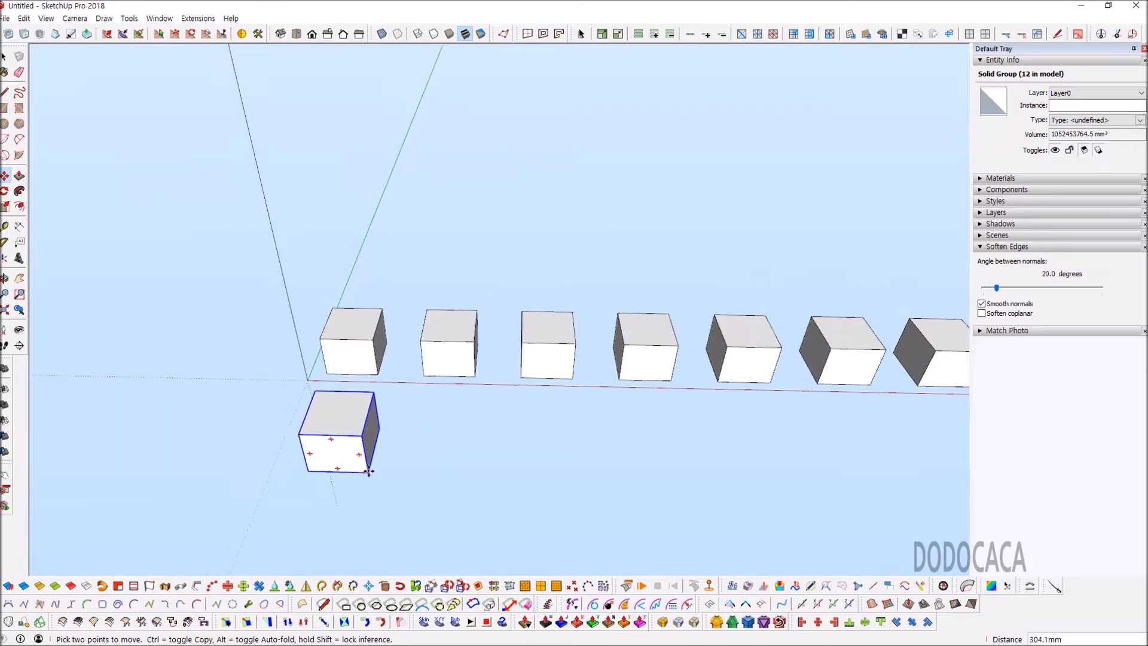
pyautogui.click(362, 471)
pyautogui.scroll(-2, 371, 472)
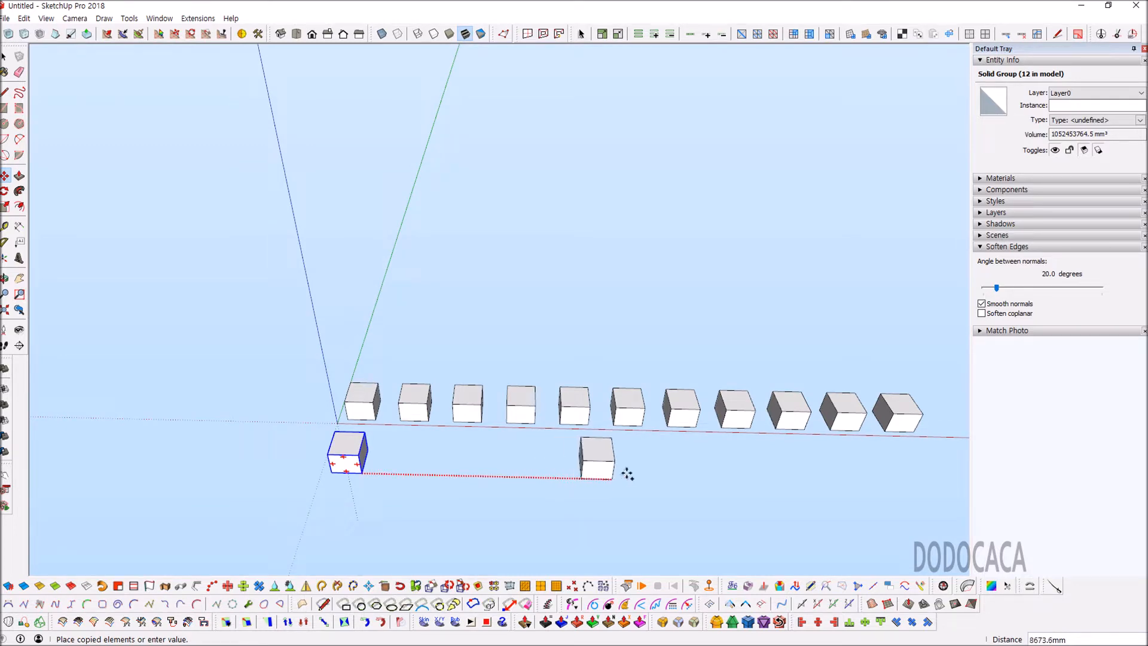
pyautogui.scroll(2, 597, 469)
pyautogui.scroll(-3, 517, 456)
pyautogui.scroll(3, 625, 456)
pyautogui.moveTo(688, 432); pyautogui.dragTo(610, 459, button='middle')
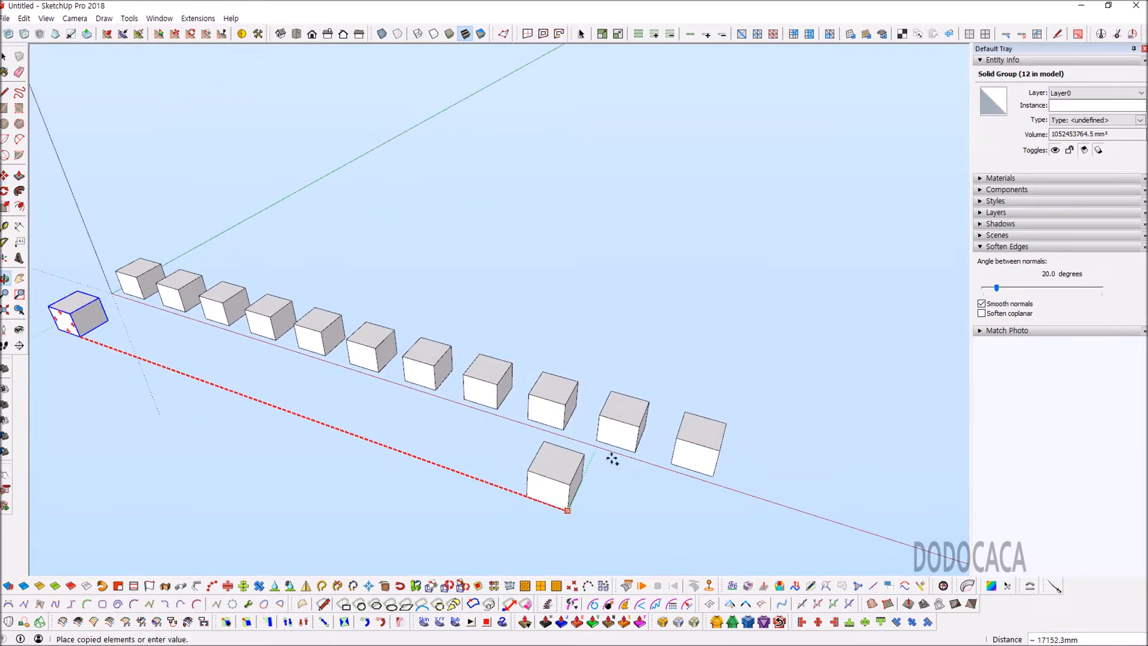
pyautogui.scroll(-3, 658, 481)
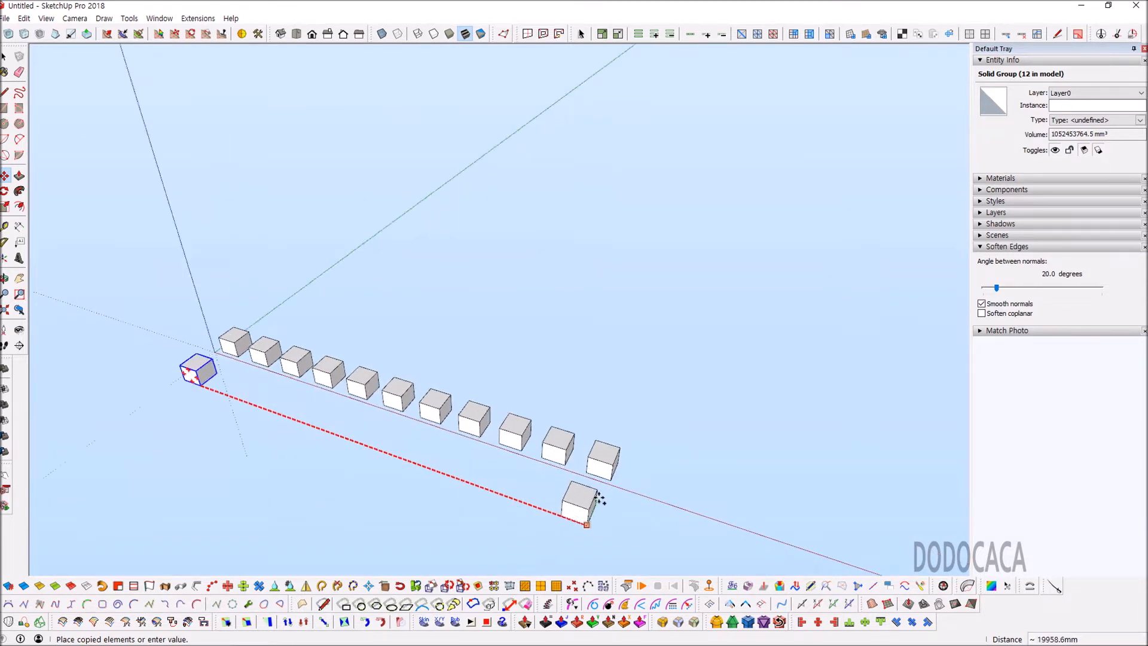
pyautogui.scroll(2, 615, 476)
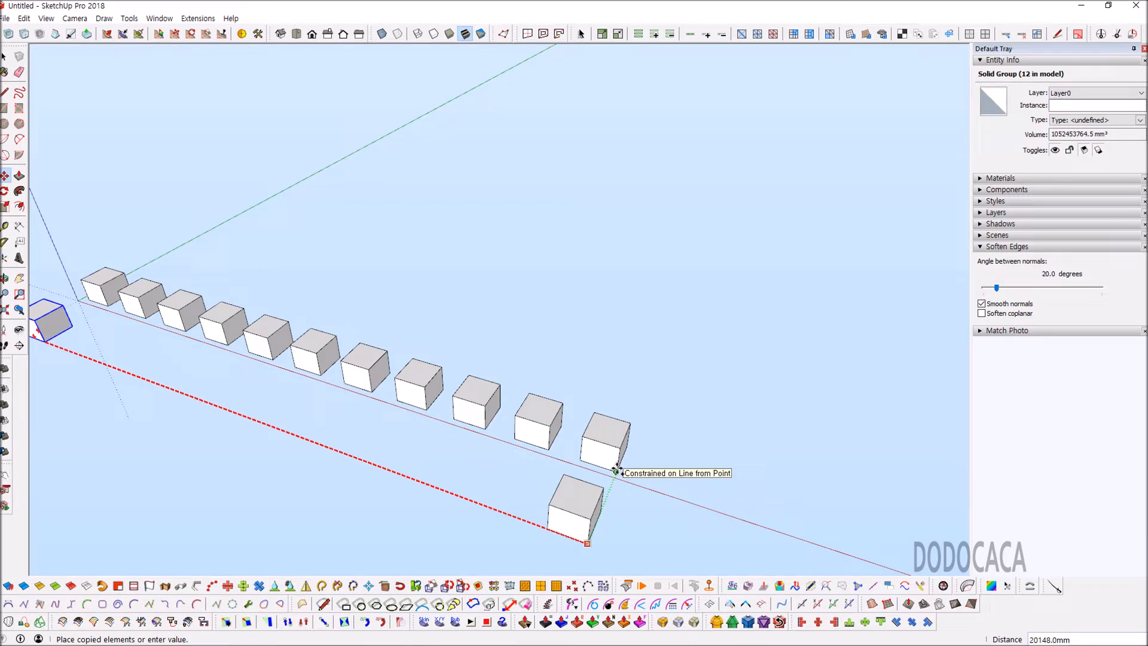
pyautogui.click(616, 472)
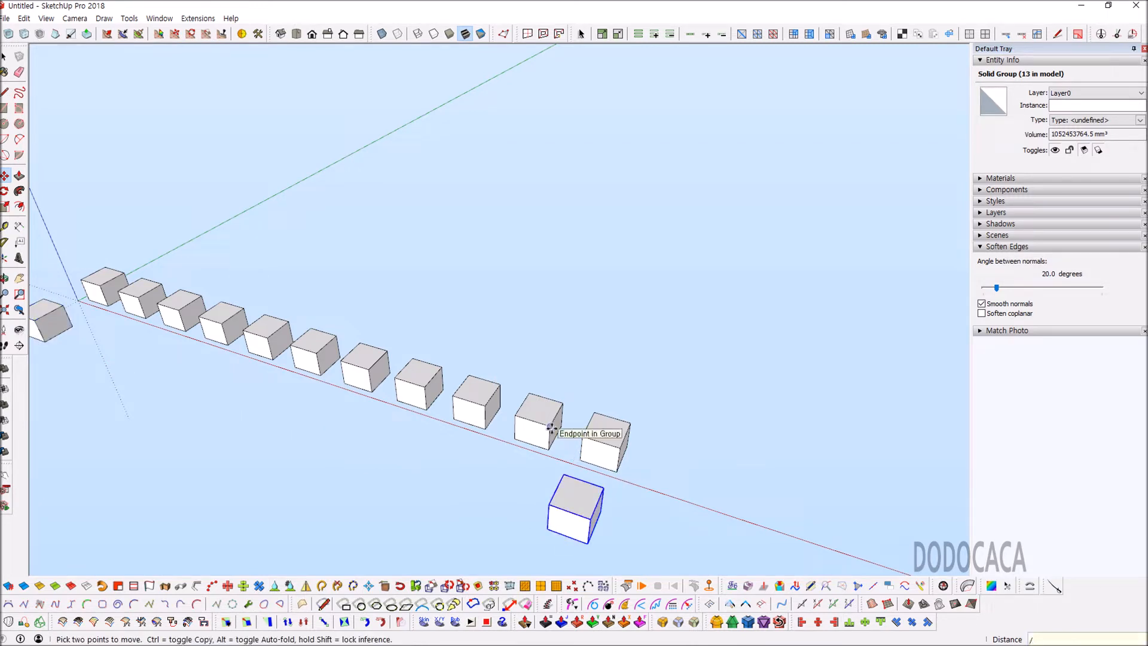
# Step: Divide the distance between the front box and its copy into 10 equal intervals filled with box copies
pyautogui.press('Return')
pyautogui.scroll(-4, 550, 427)
pyautogui.press('space')
pyautogui.moveTo(533, 430); pyautogui.dragTo(635, 461, button='middle')
pyautogui.scroll(4, 294, 468)
pyautogui.moveTo(342, 447); pyautogui.dragTo(387, 438, button='middle')
pyautogui.scroll(-2, 346, 444)
pyautogui.scroll(2, 288, 426)
pyautogui.scroll(-3, 278, 421)
pyautogui.scroll(2, 284, 428)
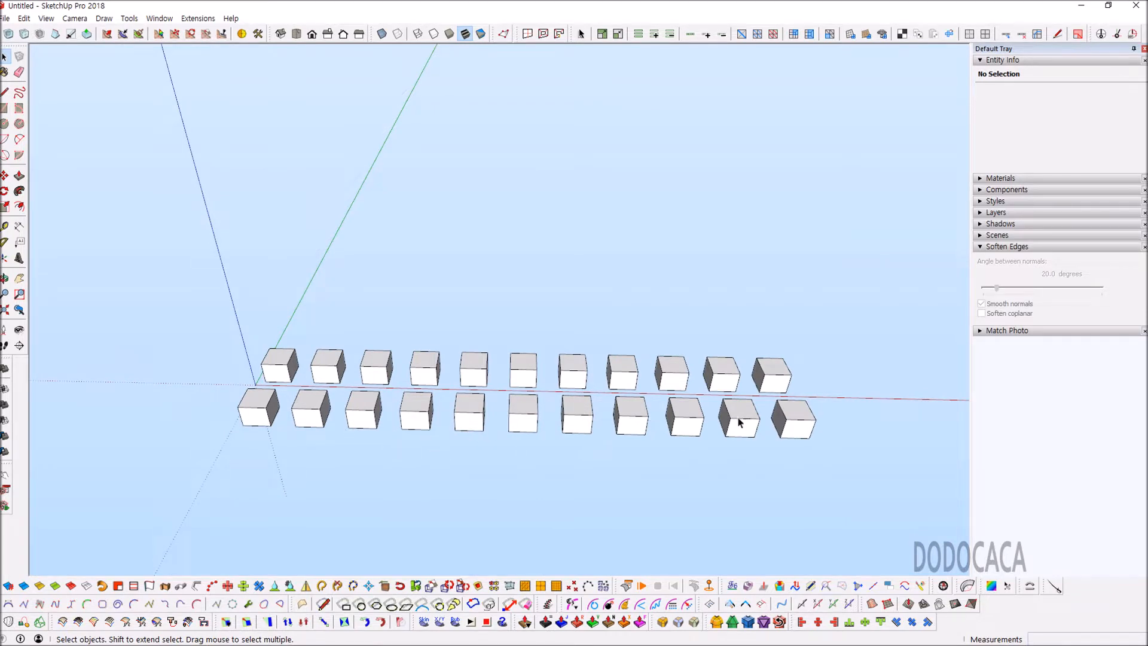
# Step: Examine the divided front row by selecting its first and last boxes together, and clear the selection
pyautogui.moveTo(766, 430); pyautogui.dragTo(717, 435, button='middle')
pyautogui.scroll(-3, 538, 434)
pyautogui.moveTo(535, 434); pyautogui.dragTo(528, 433, button='middle')
pyautogui.scroll(3, 413, 412)
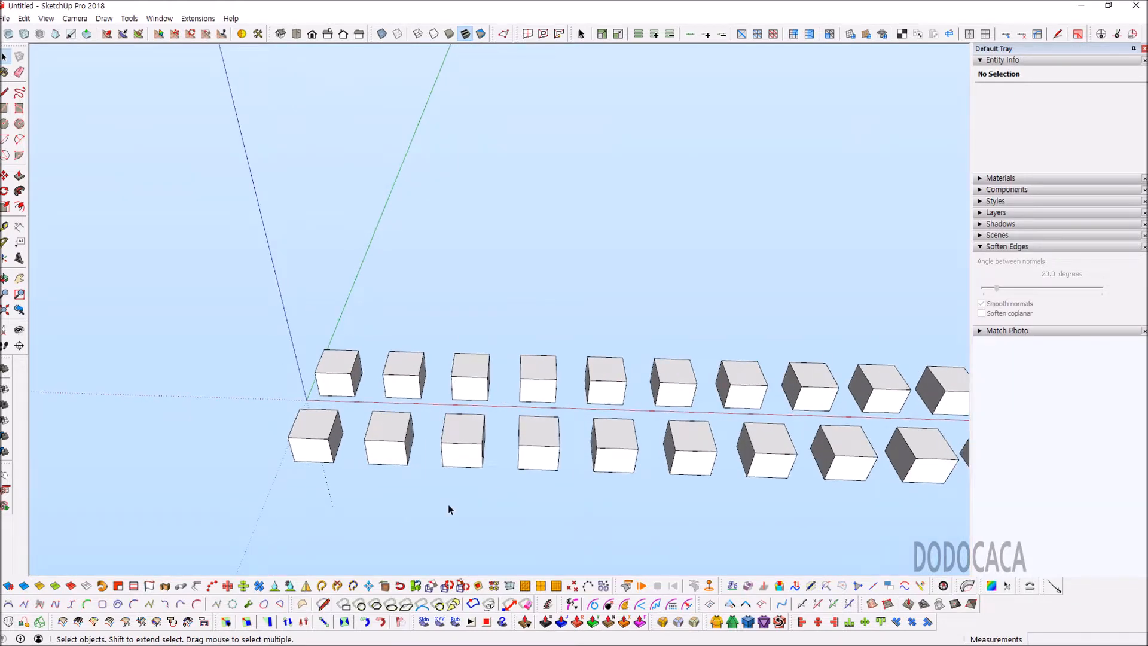
pyautogui.scroll(-5, 495, 492)
pyautogui.moveTo(479, 442); pyautogui.dragTo(402, 463, button='middle')
pyautogui.scroll(5, 393, 454)
pyautogui.scroll(-4, 375, 430)
pyautogui.scroll(1, 313, 436)
pyautogui.click(378, 431)
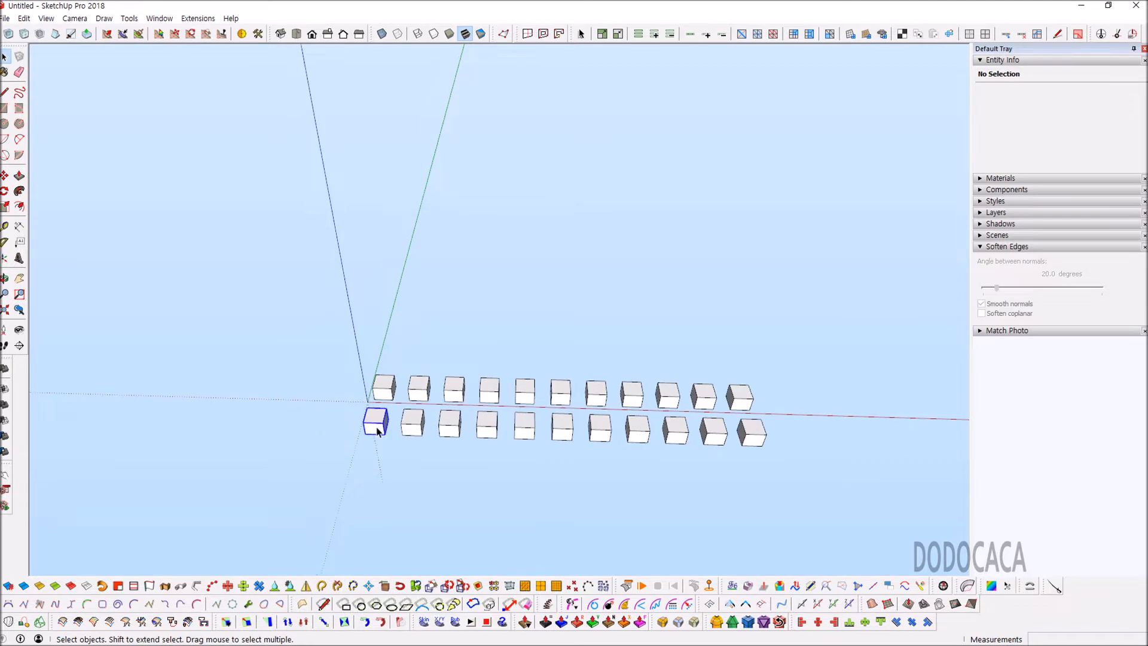
pyautogui.keyDown('shift'); pyautogui.click(751, 435); pyautogui.keyUp('shift')
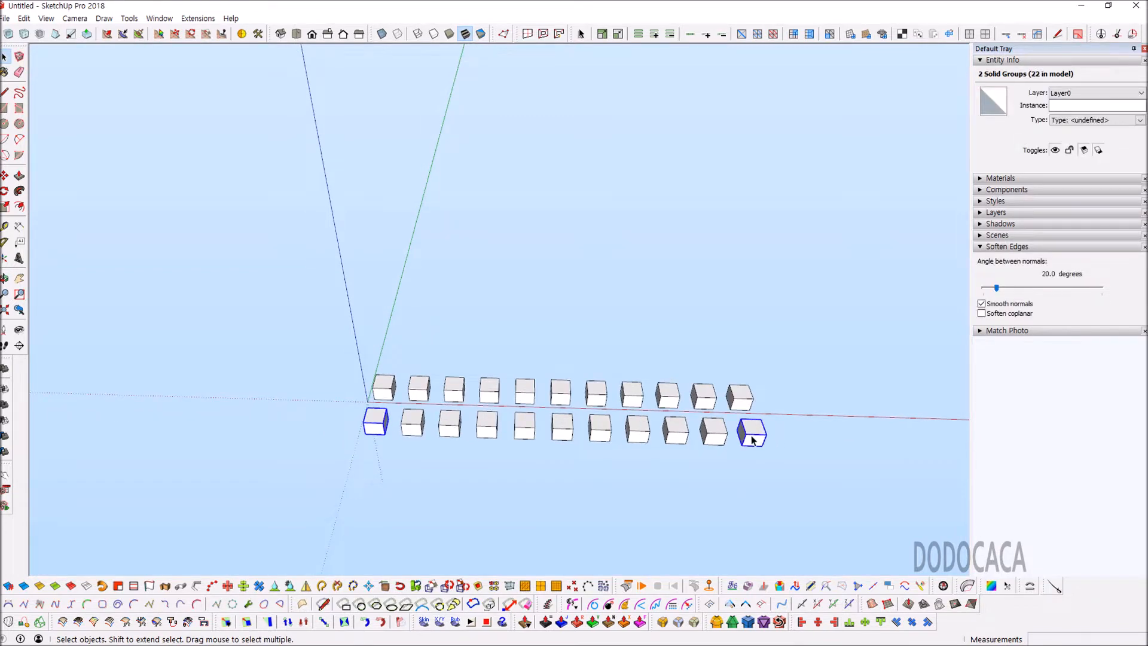
pyautogui.scroll(2, 751, 439)
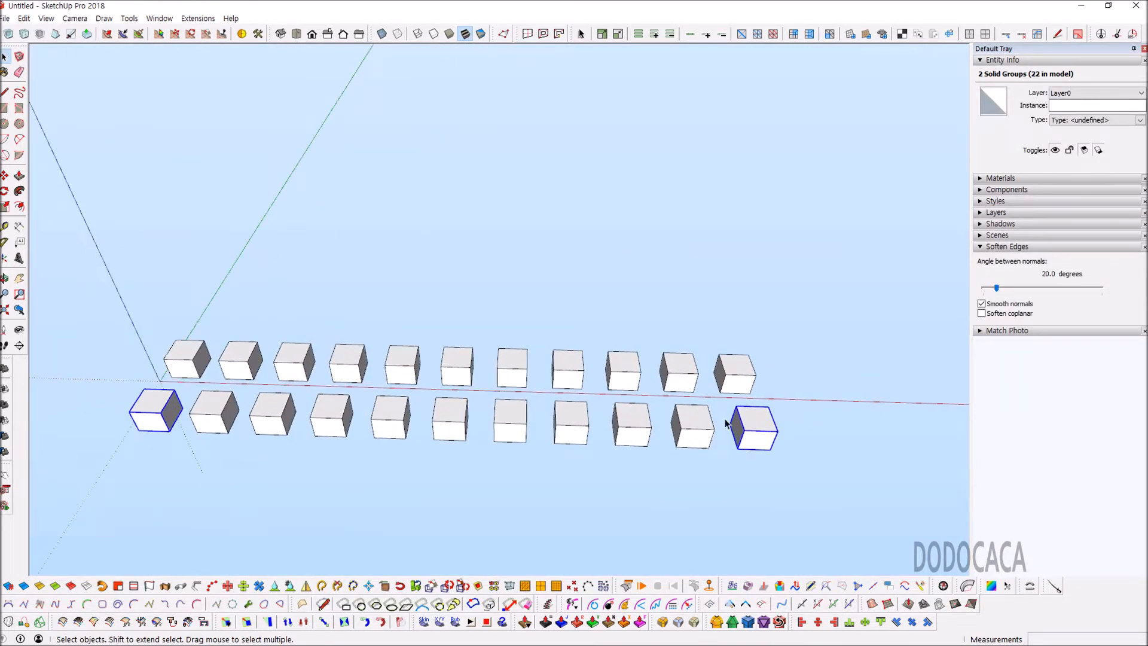
pyautogui.scroll(-2, 724, 423)
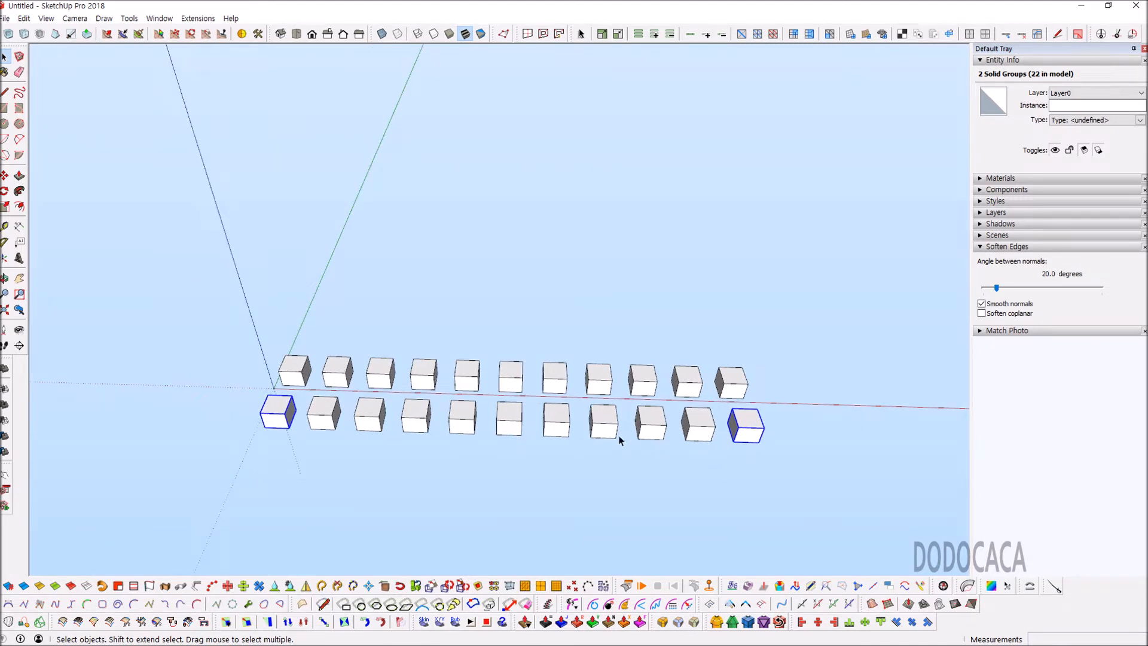
pyautogui.click(802, 449)
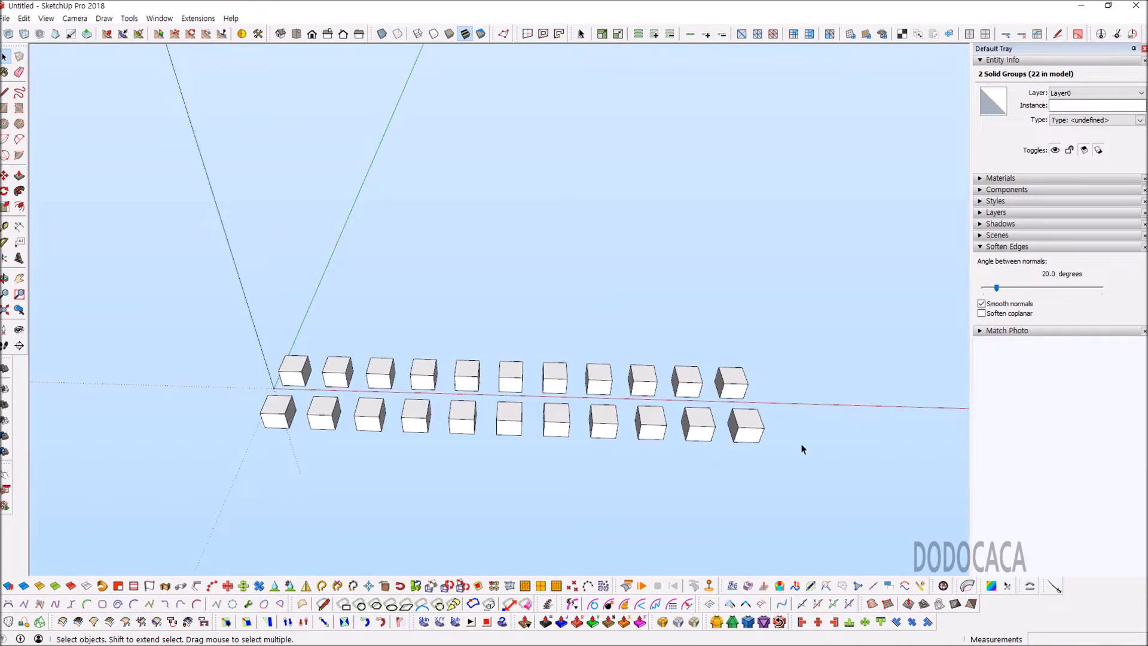
# Step: Detach the Bezier curve toolset and float it over the drawing area in front of the box rows
pyautogui.scroll(-5, 594, 425)
pyautogui.scroll(6, 510, 410)
pyautogui.scroll(-4, 422, 431)
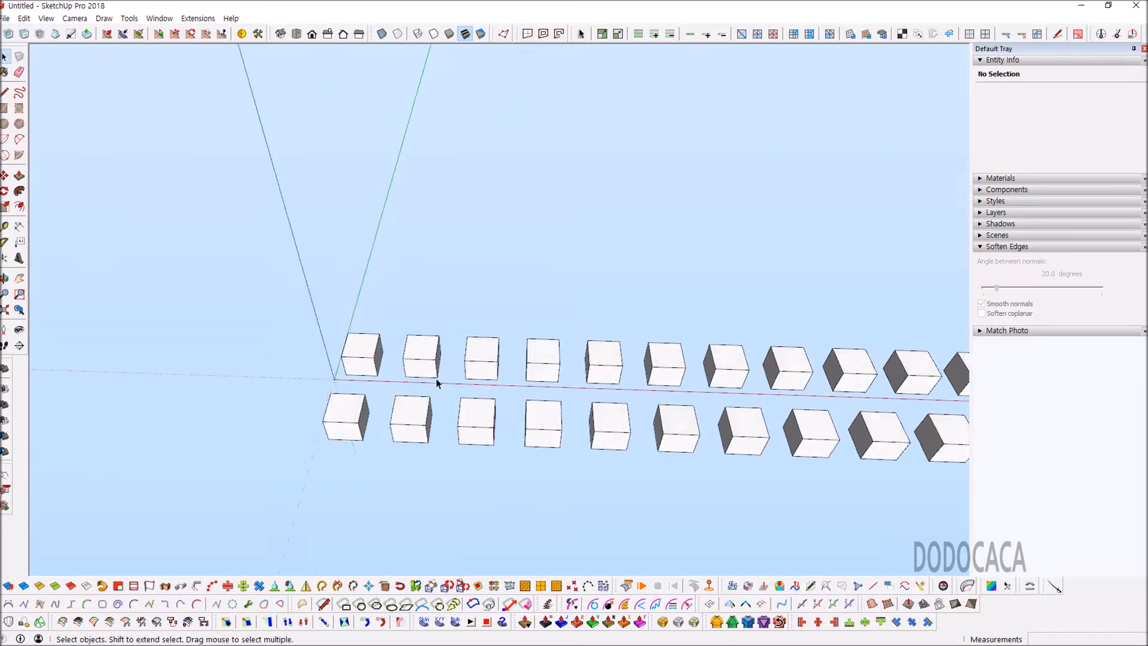
pyautogui.moveTo(521, 387); pyautogui.dragTo(535, 346, button='middle')
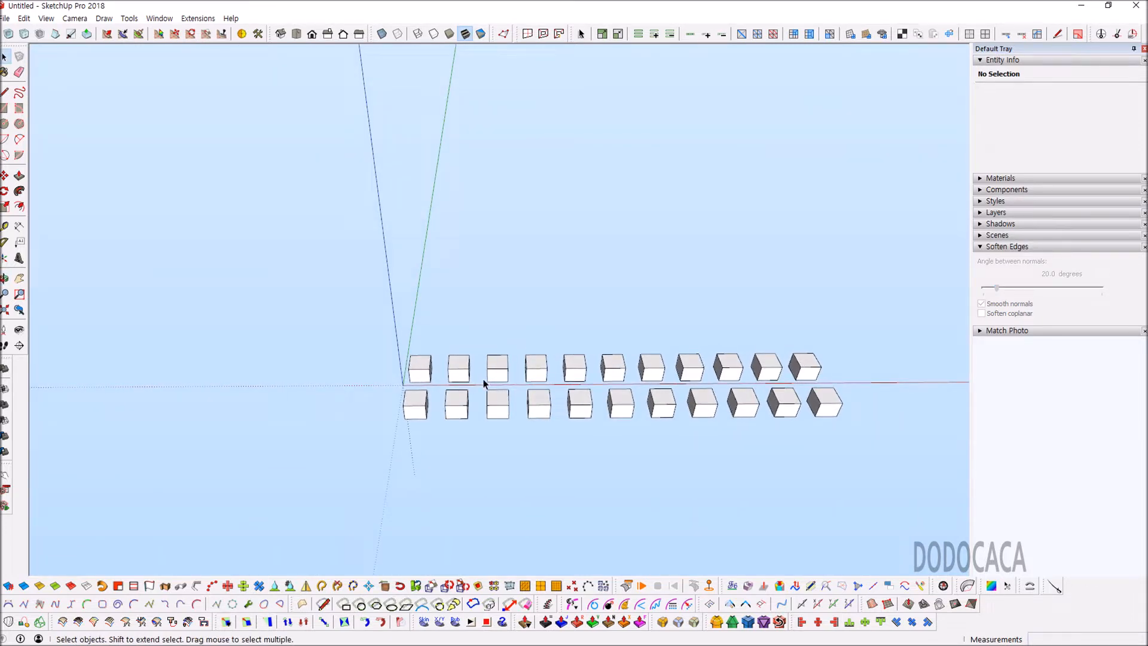
pyautogui.moveTo(1, 604); pyautogui.dragTo(311, 504)
pyautogui.scroll(4, 570, 397)
pyautogui.scroll(-3, 557, 448)
pyautogui.scroll(5, 468, 439)
# Step: Draw an S-shaped Classic Bezier curve with four control points, about 18953 mm long, in front of the box rows
pyautogui.click(171, 507)
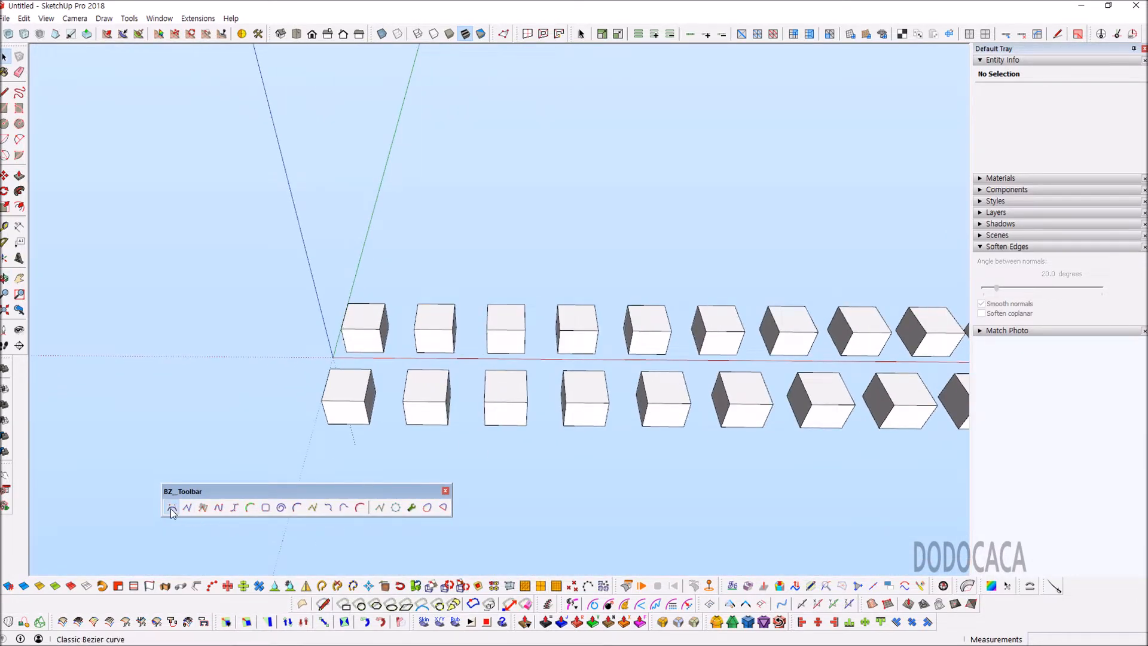
pyautogui.scroll(-4, 436, 333)
pyautogui.click(449, 458)
pyautogui.click(728, 437)
pyautogui.moveTo(542, 451); pyautogui.dragTo(528, 410)
pyautogui.moveTo(635, 444); pyautogui.dragTo(698, 467)
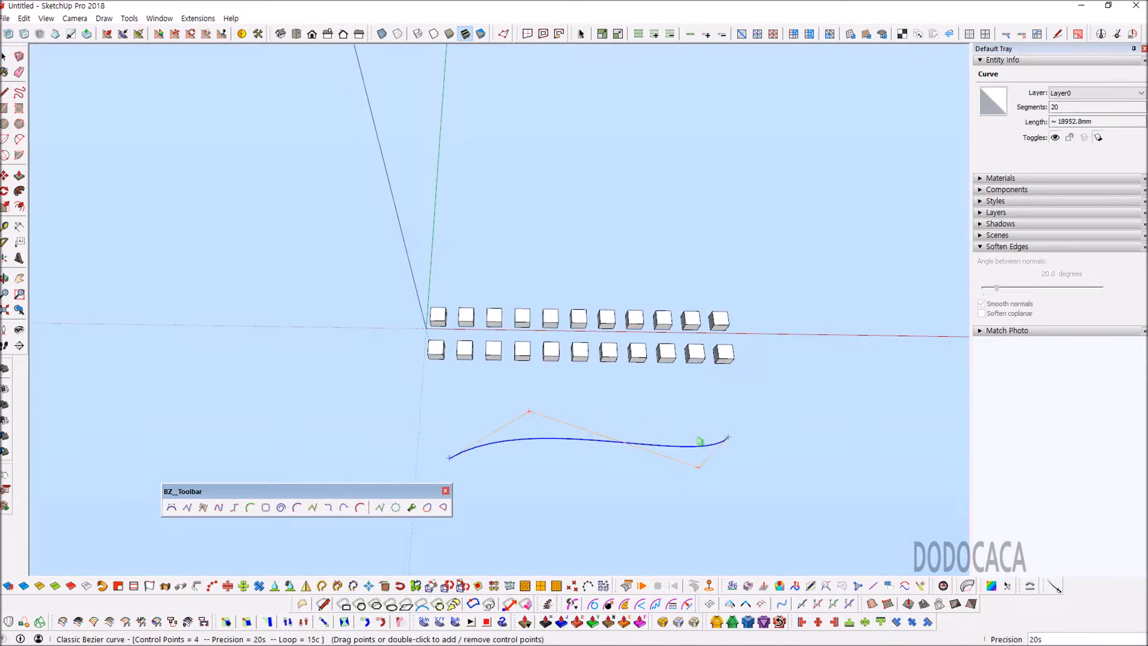
pyautogui.scroll(-1, 700, 416)
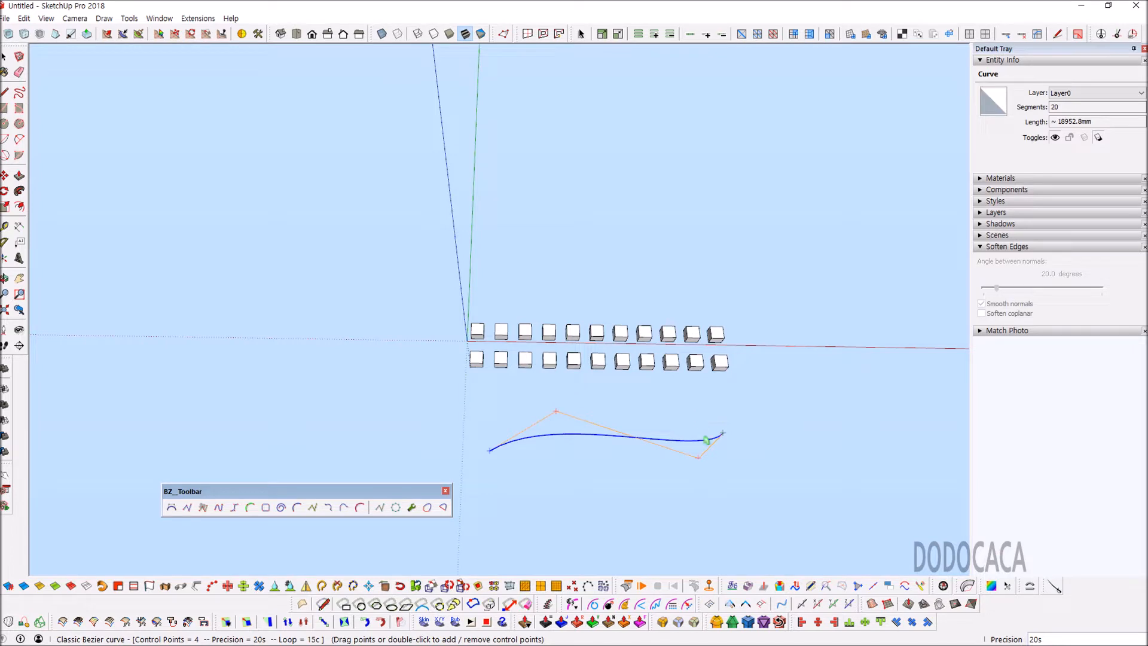
pyautogui.click(711, 448)
# Step: Try to extrude the curve into a flat horizontal strip with Extrude Lines, and undo it
pyautogui.scroll(3, 706, 447)
pyautogui.moveTo(703, 446); pyautogui.dragTo(701, 392, button='middle')
pyautogui.scroll(-3, 757, 384)
pyautogui.scroll(2, 598, 419)
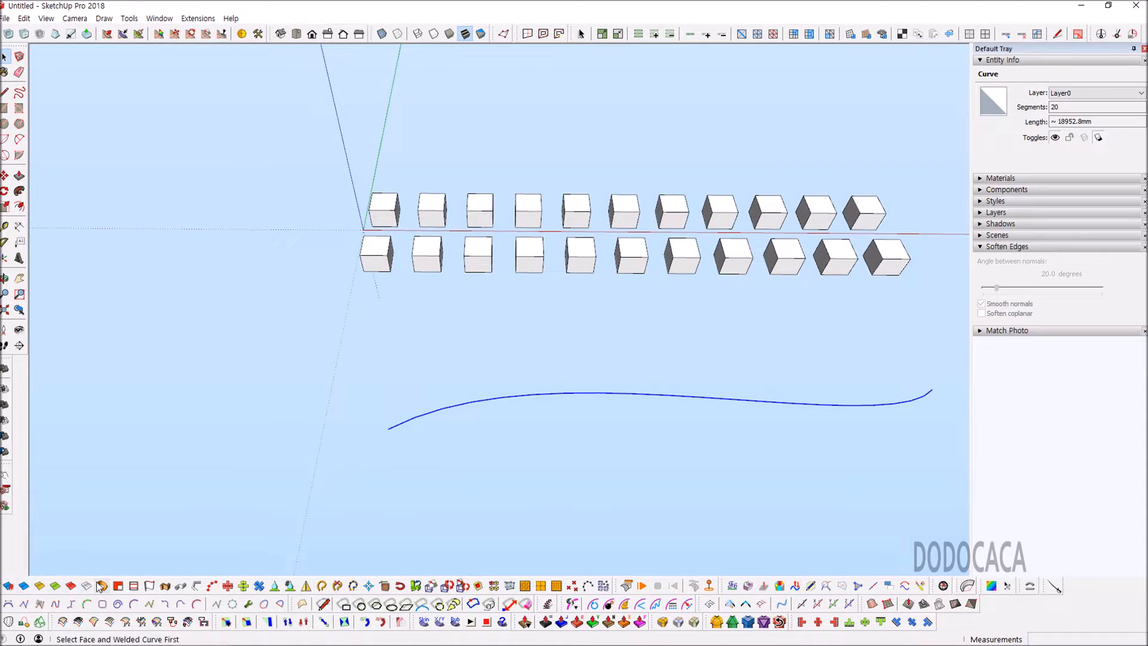
pyautogui.click(150, 586)
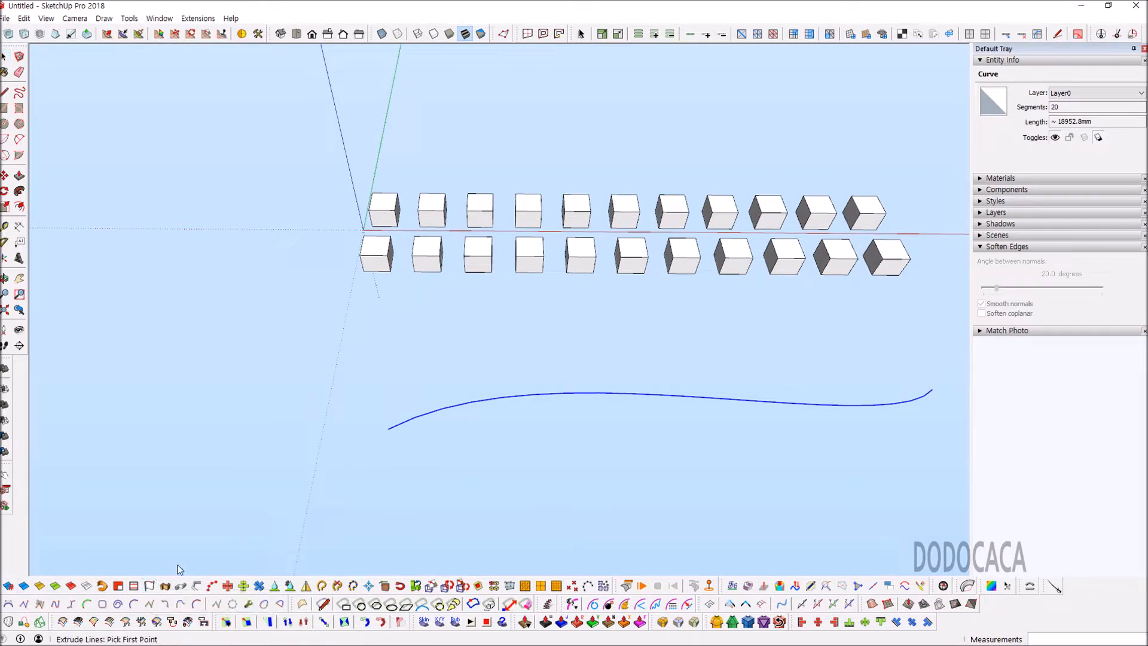
pyautogui.click(389, 371)
pyautogui.moveTo(390, 372); pyautogui.dragTo(655, 287, button='middle')
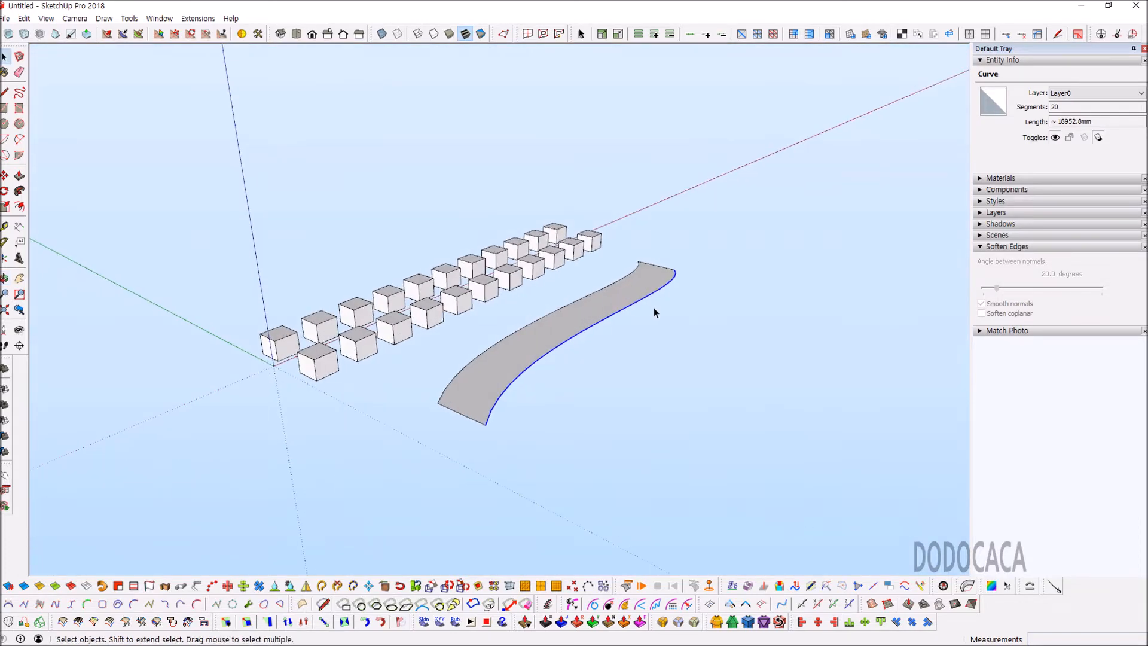
pyautogui.hotkey('ctrl', 'z')
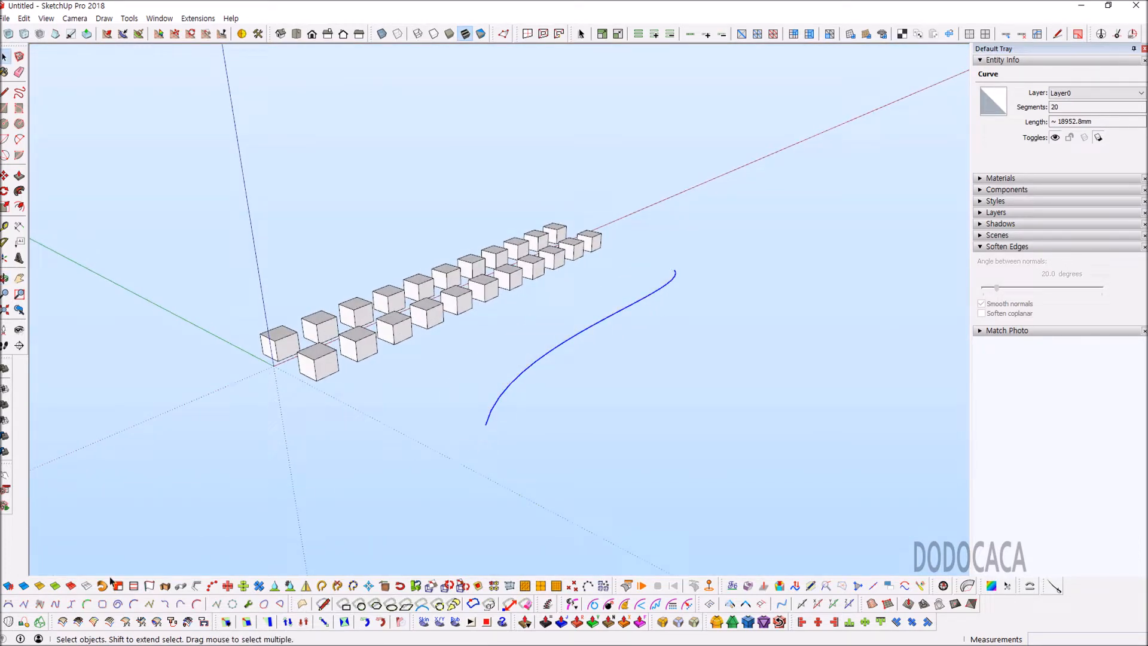
# Step: Extrude the Bezier curve upward from its near endpoint into a vertical ribbon surface using Extrude Lines
pyautogui.click(149, 585)
pyautogui.click(485, 425)
pyautogui.click(496, 360)
pyautogui.moveTo(496, 359); pyautogui.dragTo(410, 406, button='middle')
pyautogui.tripleClick(507, 318)
# Step: Copy the ribbon surface's lower edge curve along the red axis to the open area beyond the surface
pyautogui.scroll(1, 550, 346)
pyautogui.click(550, 346)
pyautogui.press('m')
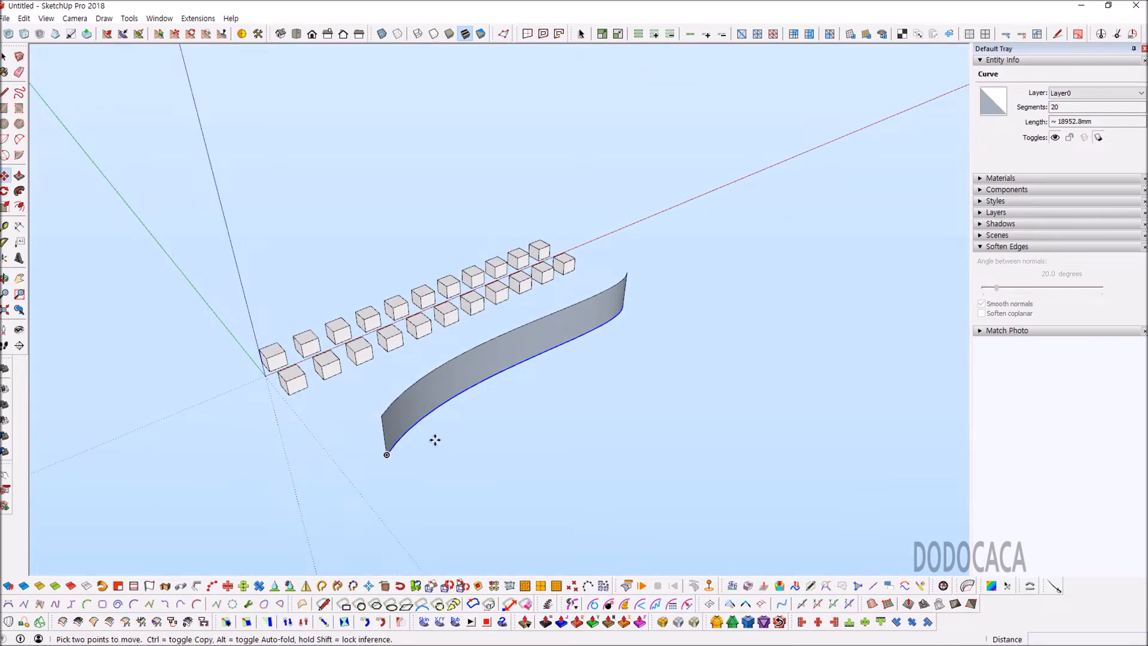
pyautogui.press('ctrl')
pyautogui.click(388, 455)
pyautogui.scroll(-2, 392, 464)
pyautogui.click(564, 358)
pyautogui.moveTo(564, 355); pyautogui.dragTo(328, 341, button='middle')
pyautogui.scroll(2, 598, 379)
pyautogui.press('space')
# Step: Copy the separate curve 3000 mm straight up along the blue axis from its near endpoint
pyautogui.moveTo(597, 379); pyautogui.dragTo(561, 389, button='middle')
pyautogui.scroll(1, 565, 392)
pyautogui.press('m')
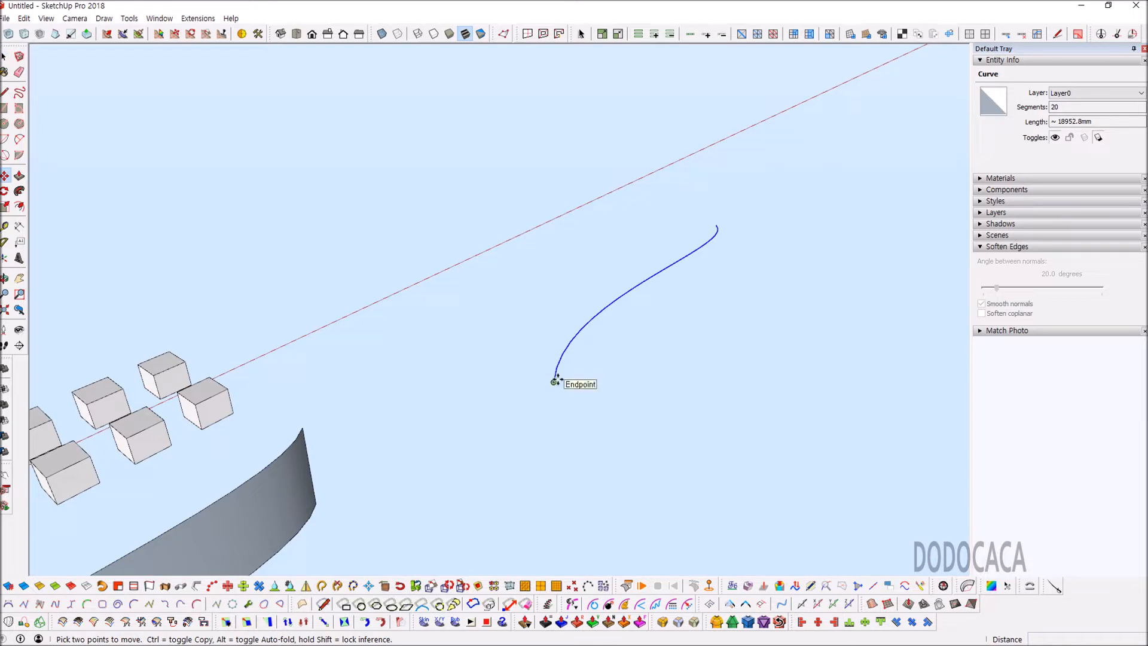
pyautogui.click(554, 381)
pyautogui.press('ctrl')
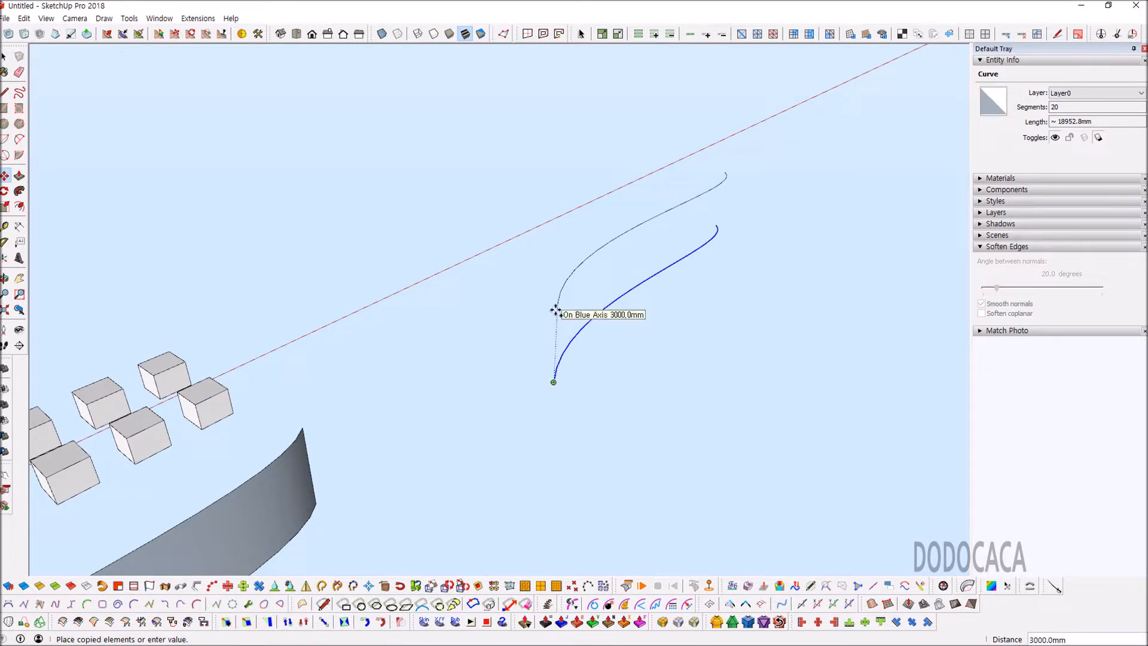
pyautogui.click(554, 309)
pyautogui.moveTo(553, 307); pyautogui.dragTo(705, 324, button='middle')
pyautogui.press('space')
pyautogui.scroll(-3, 867, 233)
pyautogui.scroll(2, 492, 400)
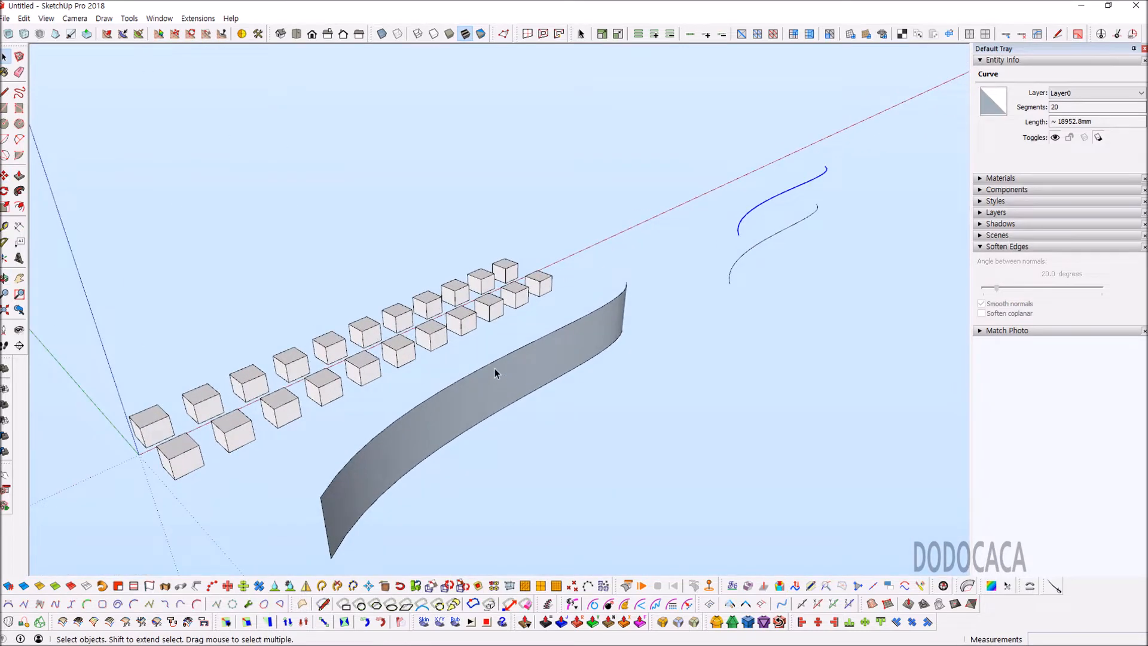
# Step: Copy the ribbon surface's upper edge curve to the open space in front of the surface
pyautogui.click(494, 368)
pyautogui.scroll(-5, 494, 368)
pyautogui.press('m')
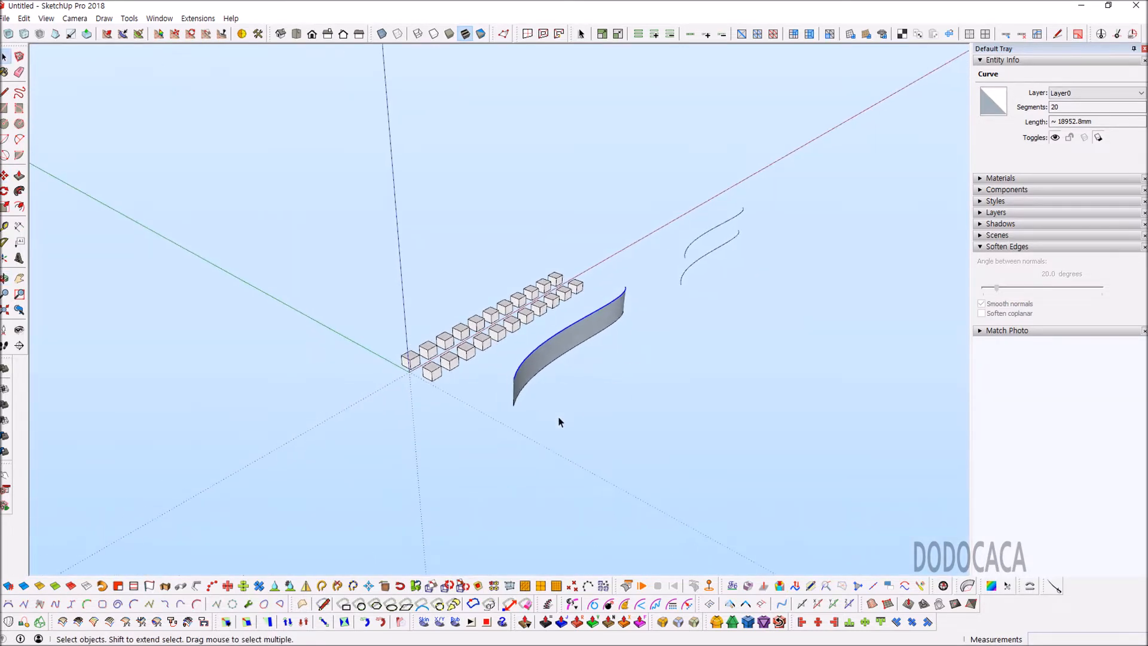
pyautogui.scroll(2, 559, 417)
pyautogui.press('ctrl')
pyautogui.click(533, 410)
pyautogui.click(610, 456)
pyautogui.press('space')
pyautogui.scroll(3, 511, 362)
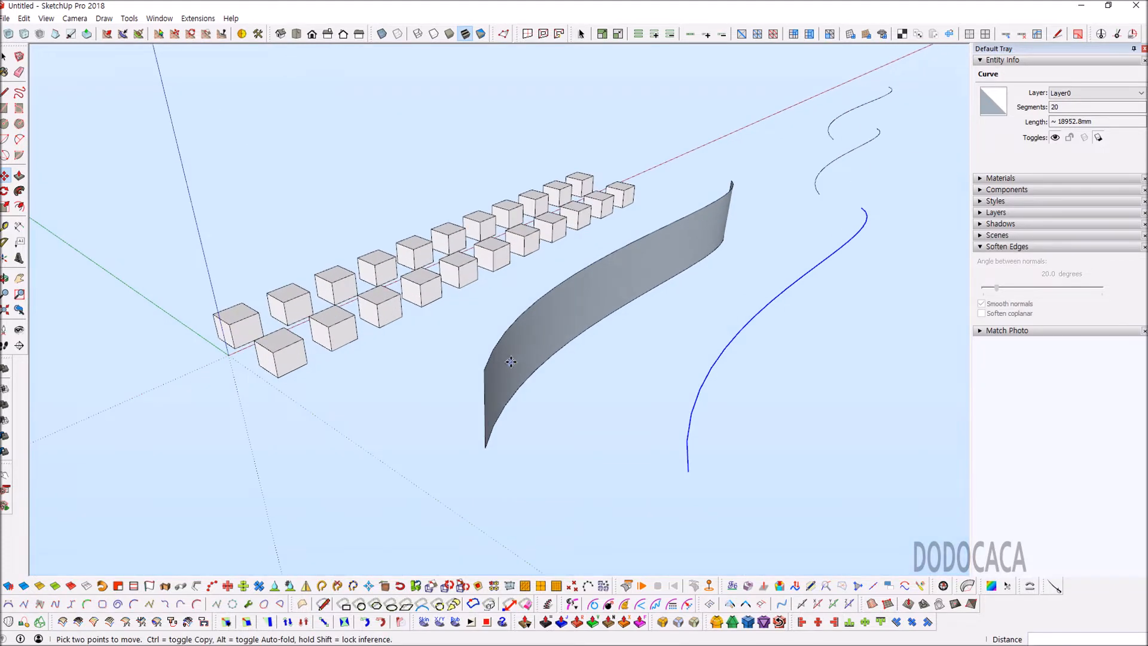
# Step: Try to move the ribbon surface's upper edge curve so that the attached surface deforms
pyautogui.click(517, 324)
pyautogui.press('m')
pyautogui.click(506, 442)
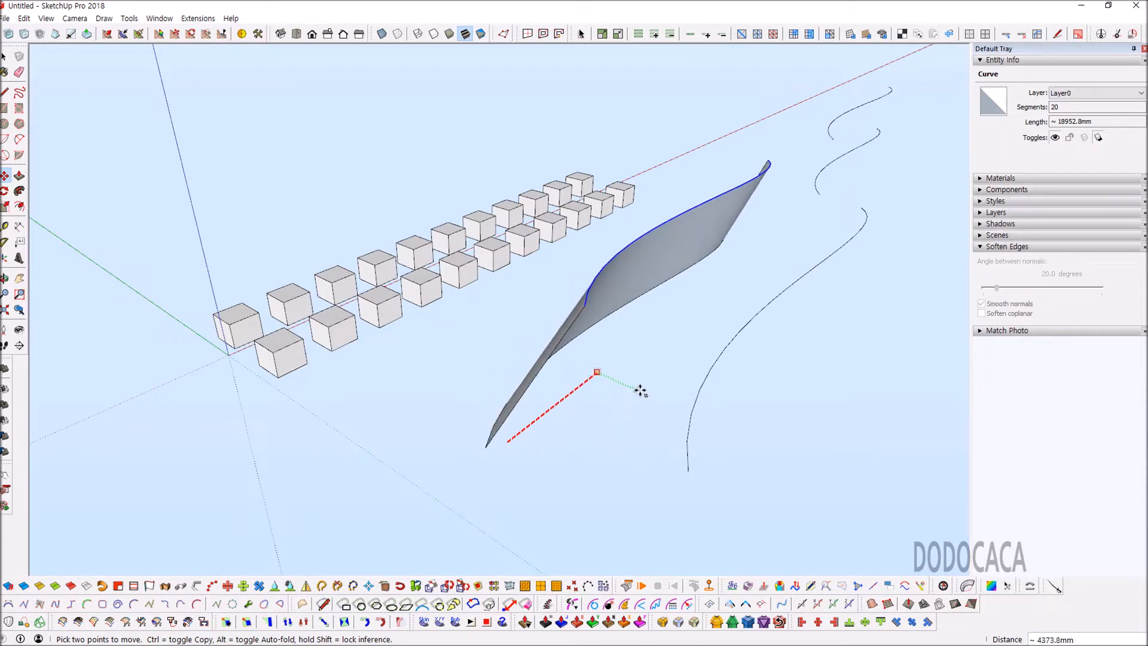
pyautogui.click(524, 364)
# Step: Select together the two stacked free-standing curves beyond the far end of the ribbon surface
pyautogui.moveTo(525, 363); pyautogui.dragTo(768, 292, button='middle')
pyautogui.click(790, 317)
pyautogui.press('m')
pyautogui.scroll(-3, 685, 298)
pyautogui.moveTo(685, 298); pyautogui.dragTo(481, 325, button='middle')
pyautogui.press('space')
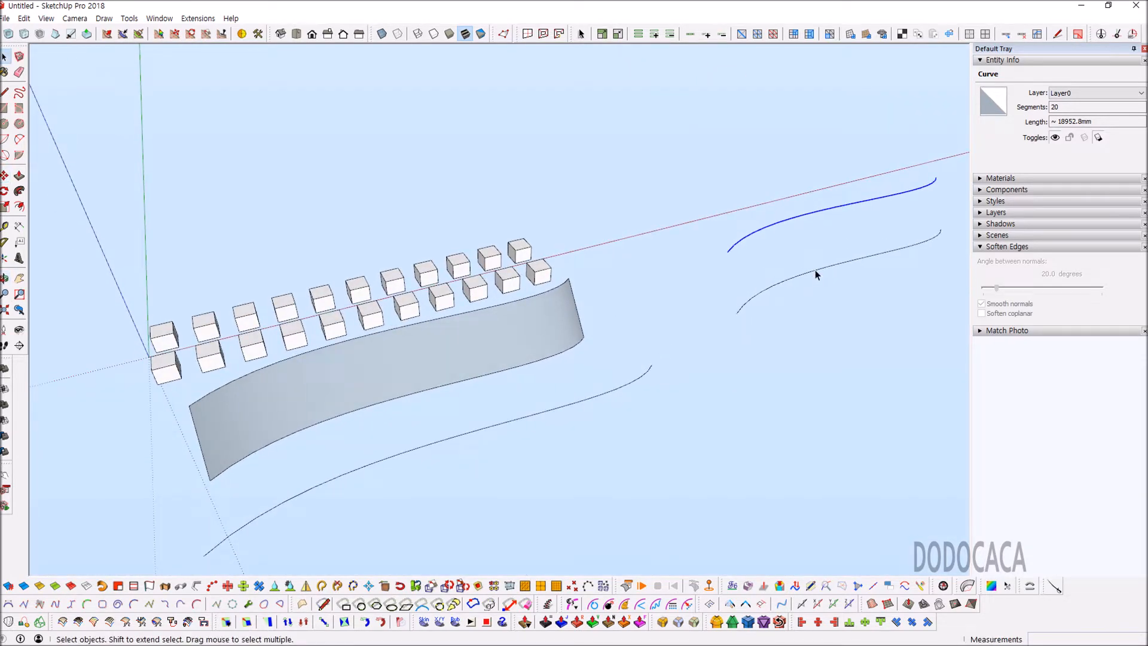
pyautogui.keyDown('shift'); pyautogui.click(816, 270); pyautogui.keyUp('shift')
pyautogui.moveTo(805, 275); pyautogui.dragTo(730, 312, button='middle')
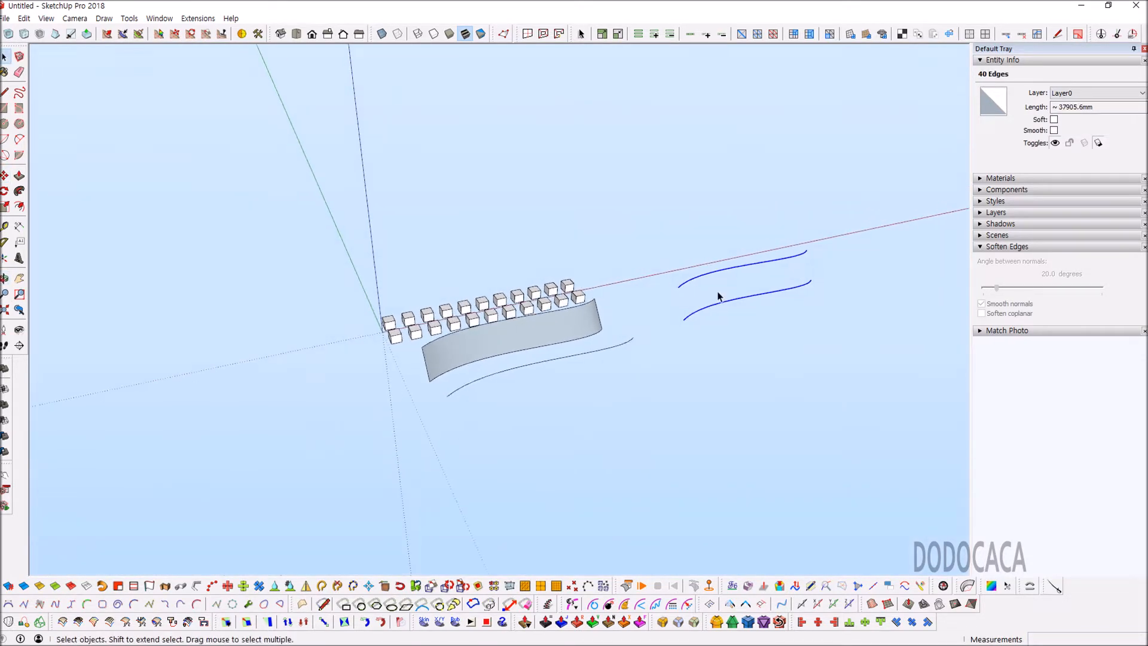
pyautogui.scroll(3, 692, 314)
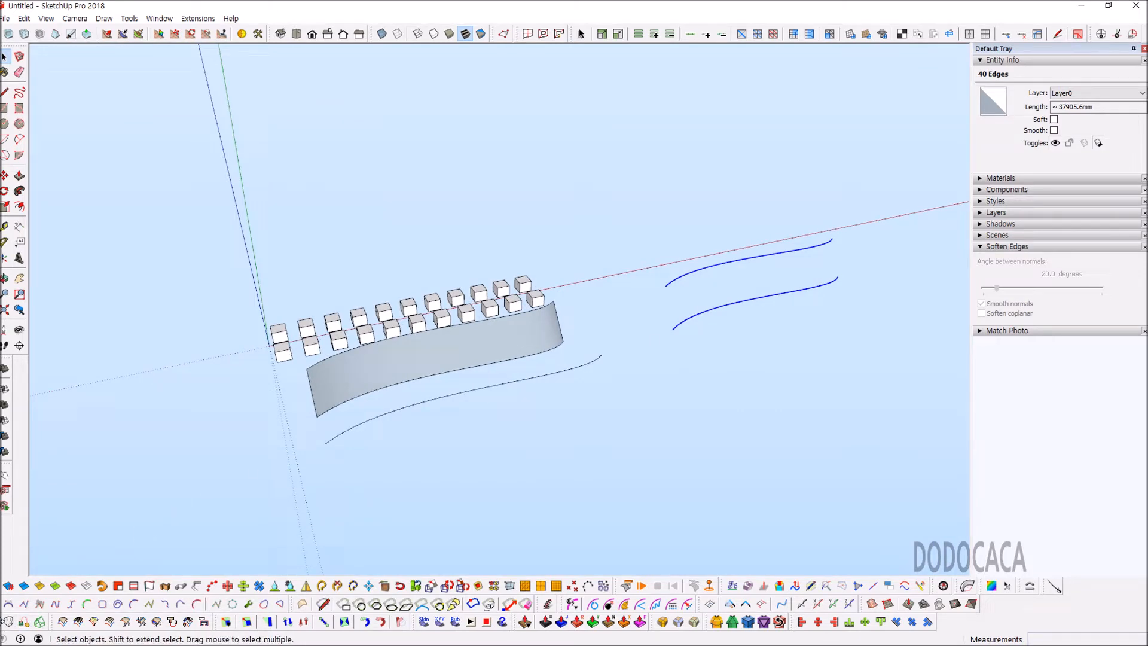
# Step: Loft the two selected stacked curves into a ribbon surface with Curviloft's Loft by Spline and accept the preview
pyautogui.click(7, 624)
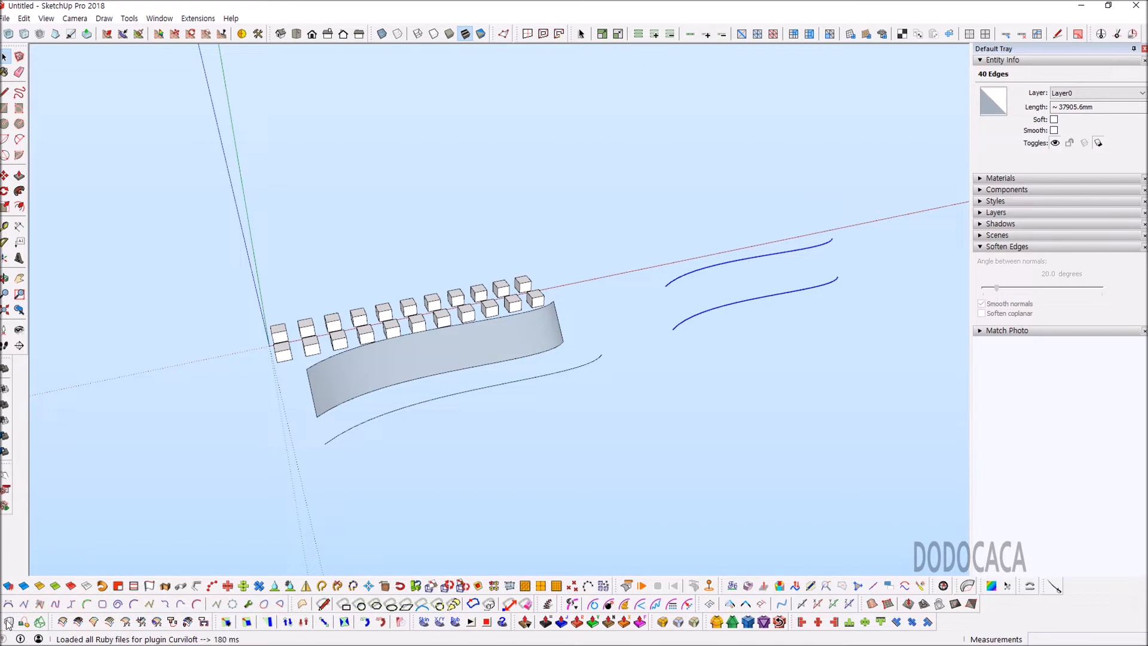
pyautogui.scroll(8, 795, 262)
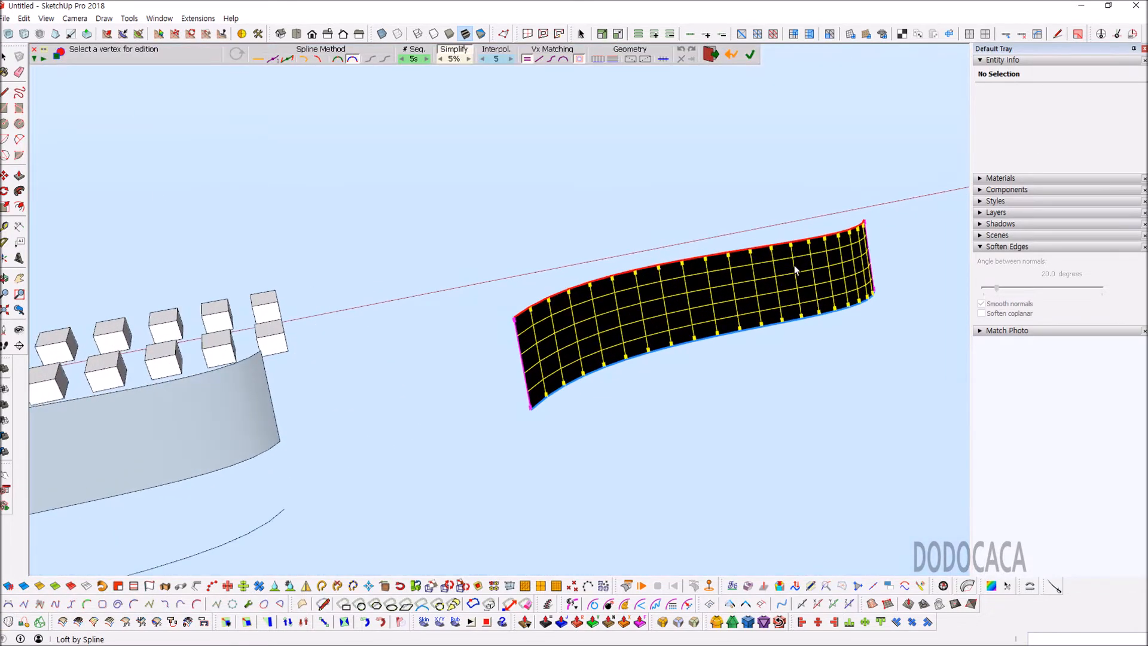
pyautogui.moveTo(788, 279); pyautogui.dragTo(865, 236, button='middle')
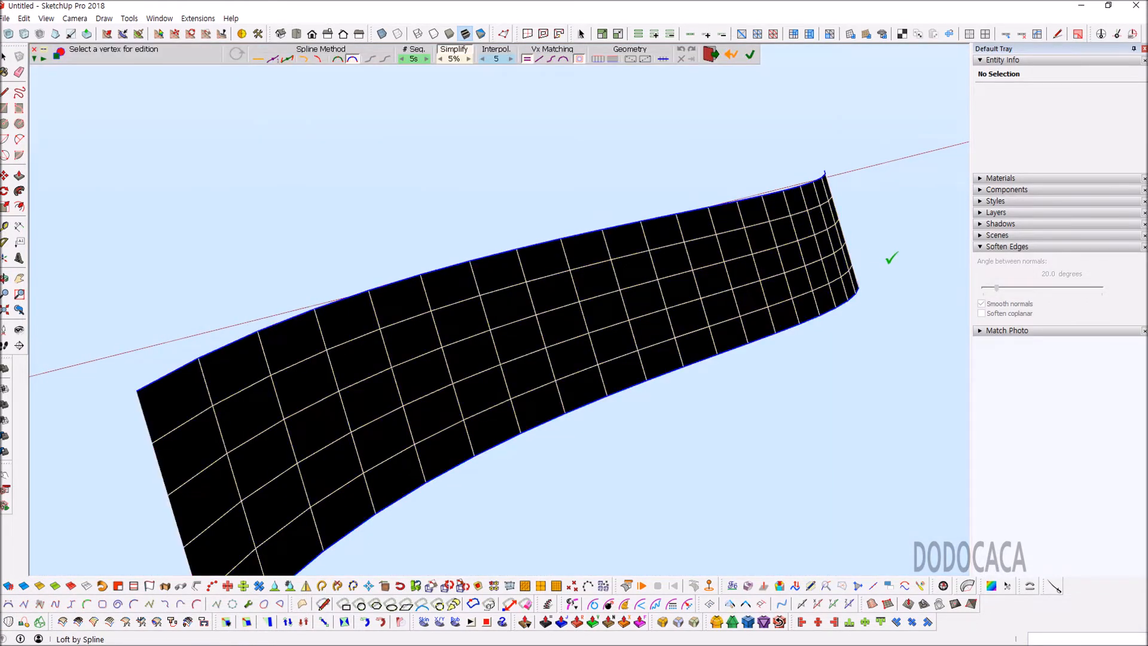
pyautogui.click(889, 256)
pyautogui.scroll(-5, 759, 281)
pyautogui.moveTo(718, 286); pyautogui.dragTo(690, 289, button='middle')
pyautogui.scroll(1, 690, 289)
pyautogui.press('space')
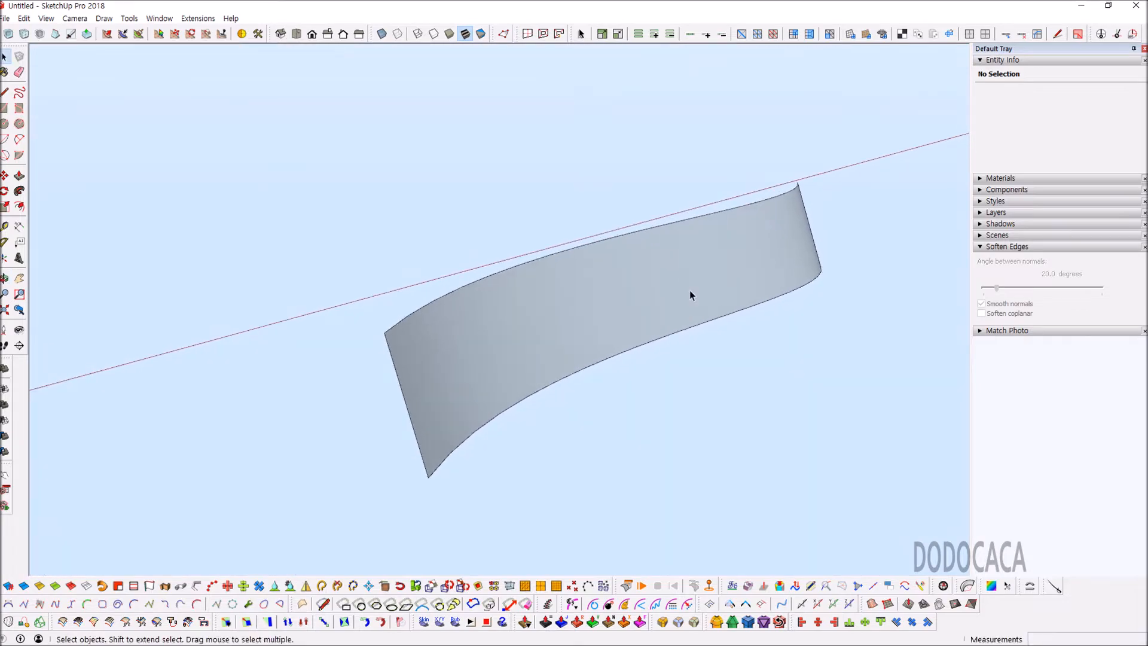
# Step: Open the lofted ribbon group for editing and select all of its connected faces and edges
pyautogui.tripleClick(690, 289)
pyautogui.scroll(3, 679, 294)
pyautogui.scroll(2, 679, 297)
pyautogui.scroll(-5, 666, 236)
pyautogui.moveTo(666, 235); pyautogui.dragTo(687, 261, button='middle')
pyautogui.scroll(3, 618, 281)
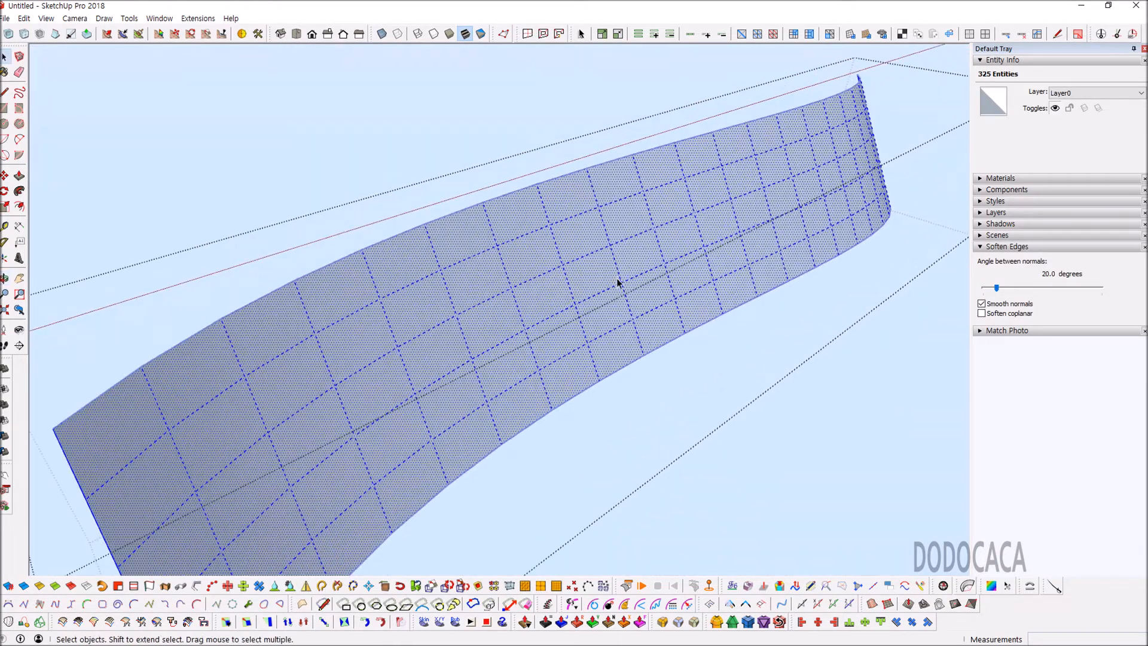
pyautogui.scroll(-3, 581, 259)
pyautogui.moveTo(581, 259); pyautogui.dragTo(571, 253, button='middle')
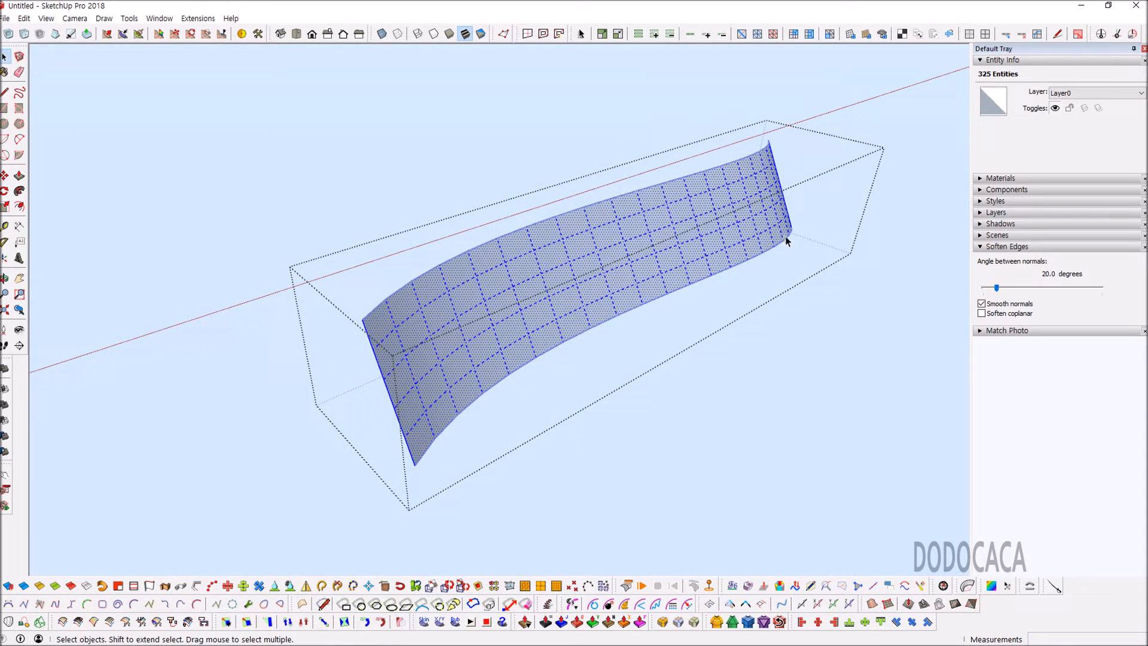
pyautogui.scroll(2, 518, 303)
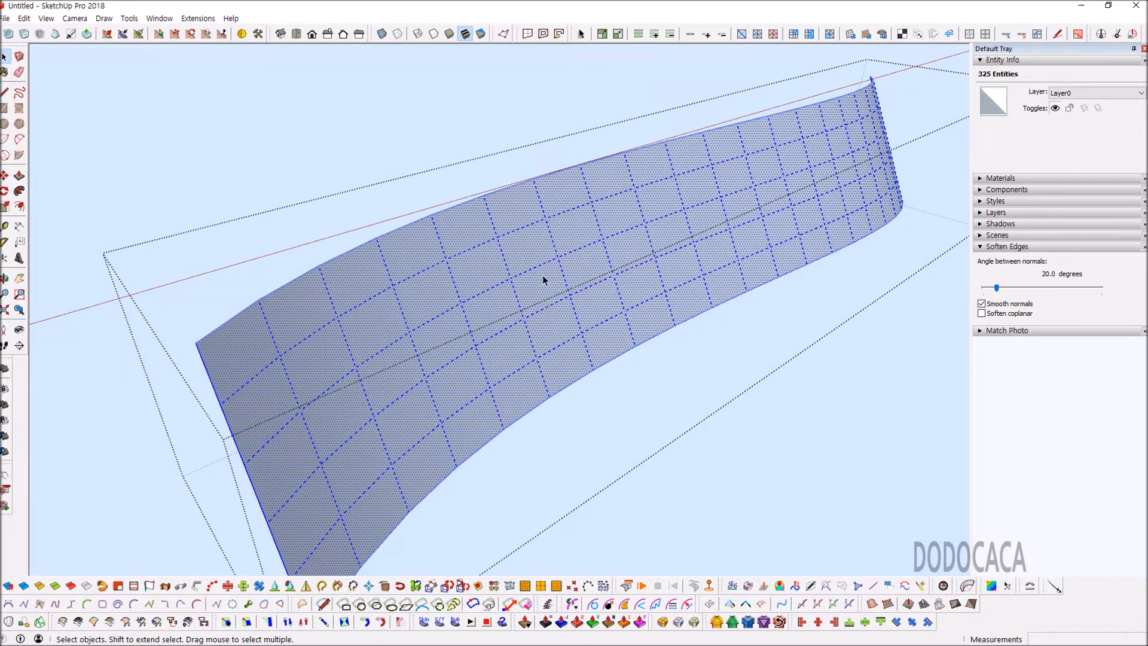
pyautogui.scroll(-3, 541, 278)
pyautogui.moveTo(727, 205); pyautogui.dragTo(721, 239, button='middle')
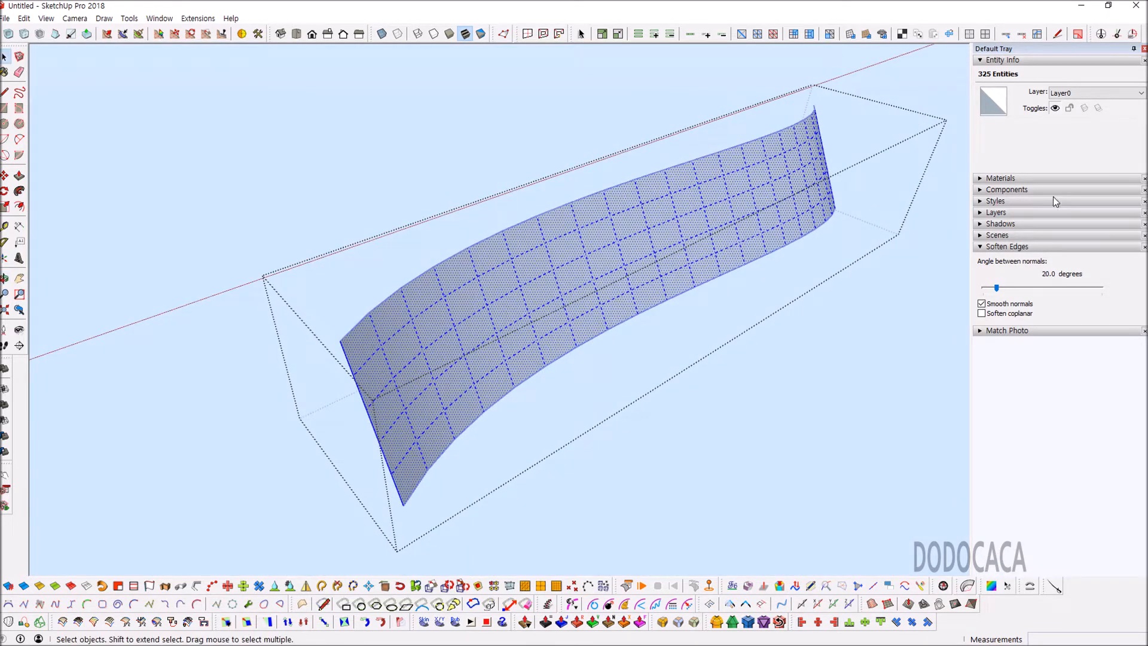
# Step: Turn on the display of hidden geometry so the ribbon's softened grid edges show
pyautogui.click(27, 18)
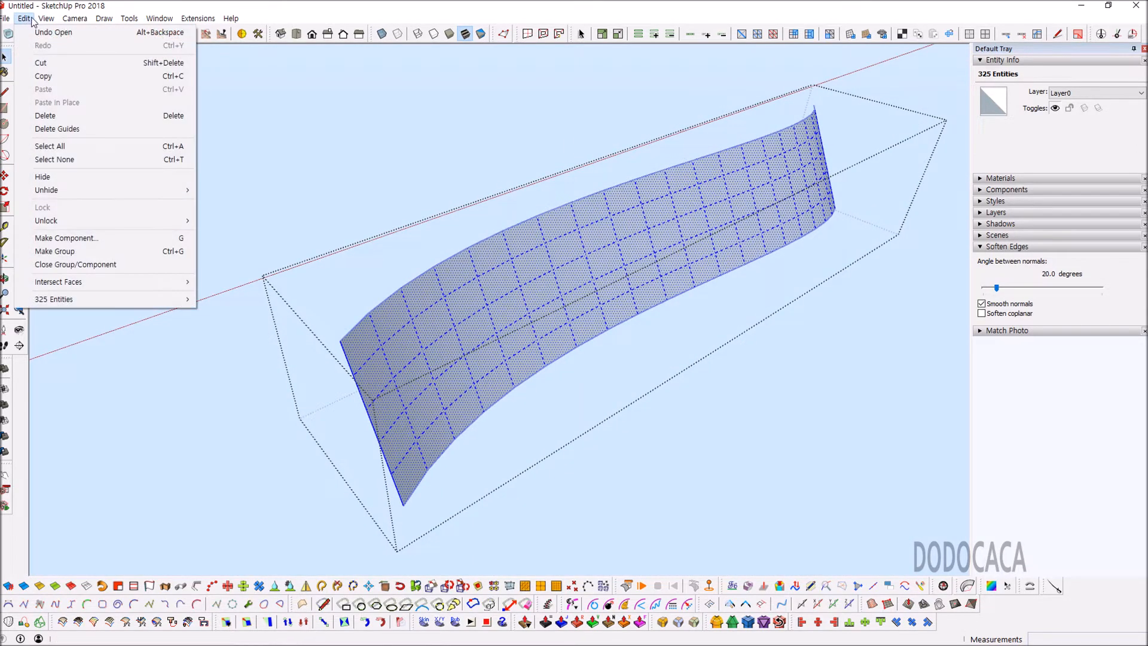
pyautogui.moveTo(46, 18)
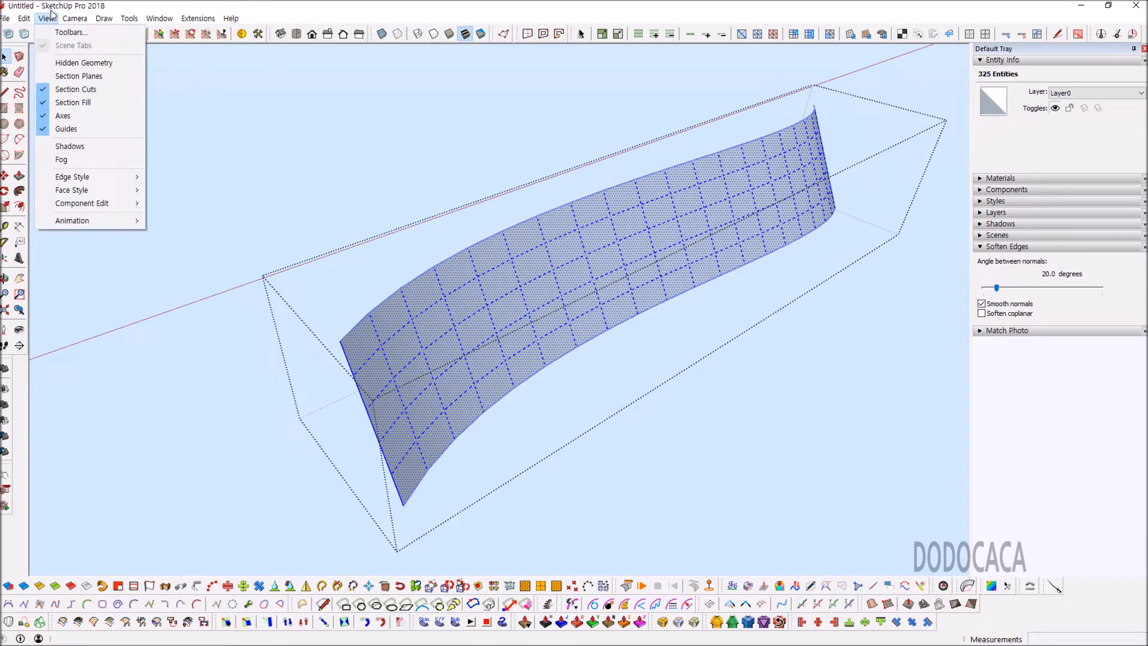
pyautogui.click(59, 64)
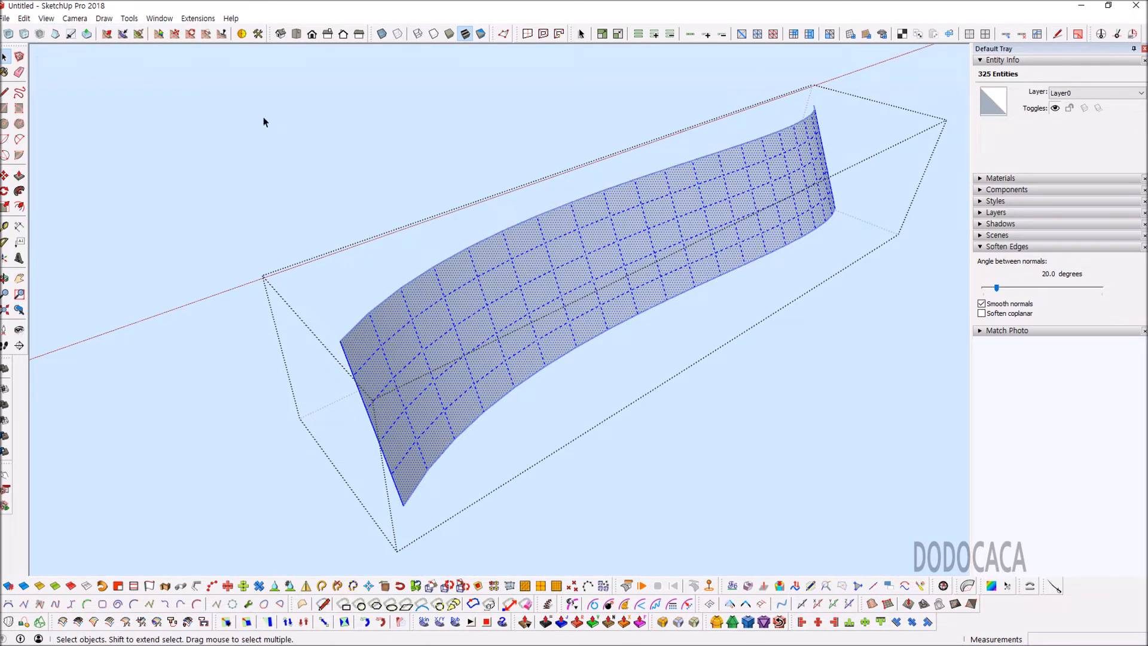
# Step: Select a single grid face of the lofted ribbon, then the four faces and edges meeting at one inner vertex
pyautogui.scroll(6, 544, 244)
pyautogui.click(513, 224)
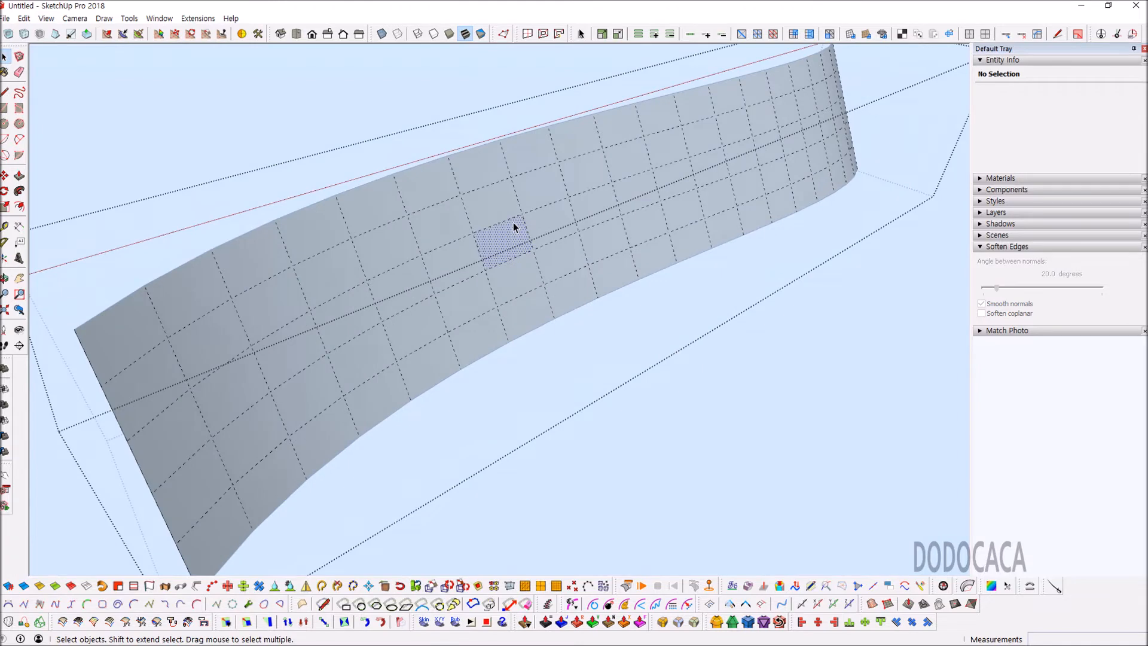
pyautogui.scroll(5, 513, 222)
pyautogui.moveTo(514, 182)
pyautogui.mouseDown()
pyautogui.moveTo(579, 246)
pyautogui.moveTo(528, 194)
pyautogui.mouseUp()
pyautogui.scroll(-3, 561, 227)
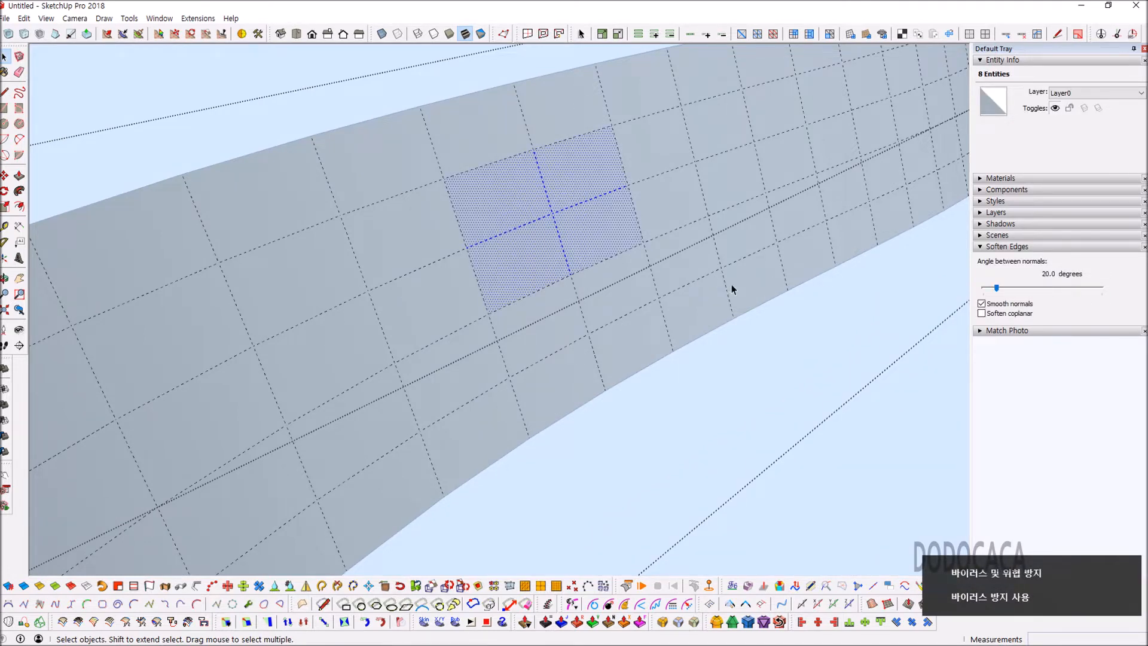
pyautogui.moveTo(508, 196); pyautogui.dragTo(585, 252)
# Step: Try to pull an inner grid vertex of the lofted ribbon outward with the Move tool
pyautogui.press('m')
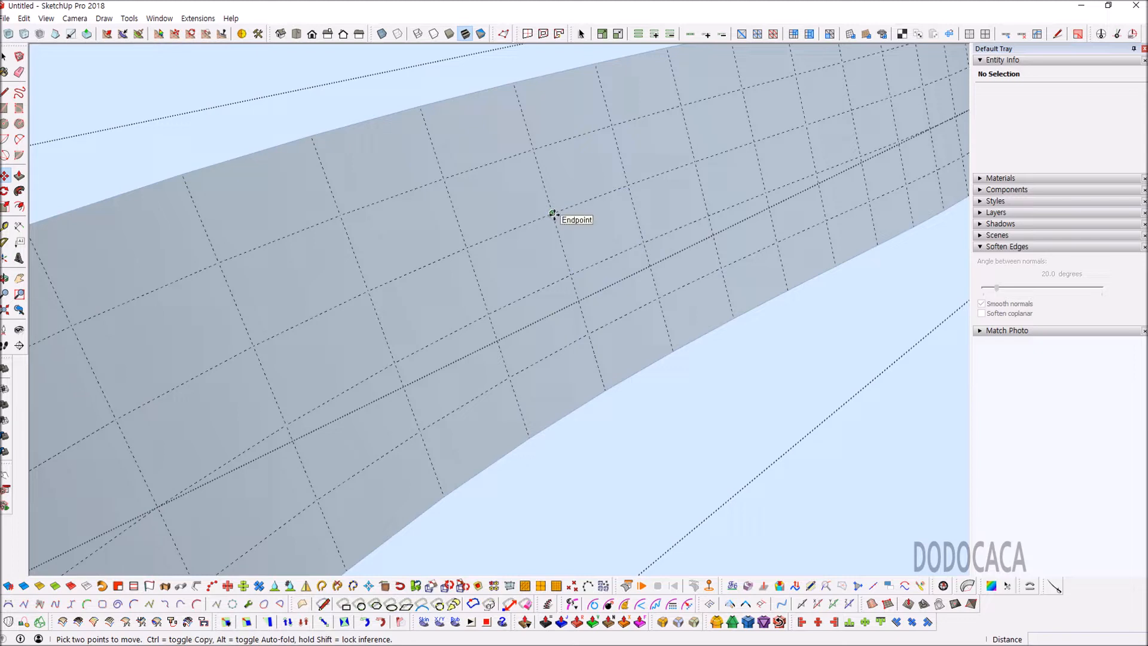
pyautogui.click(553, 213)
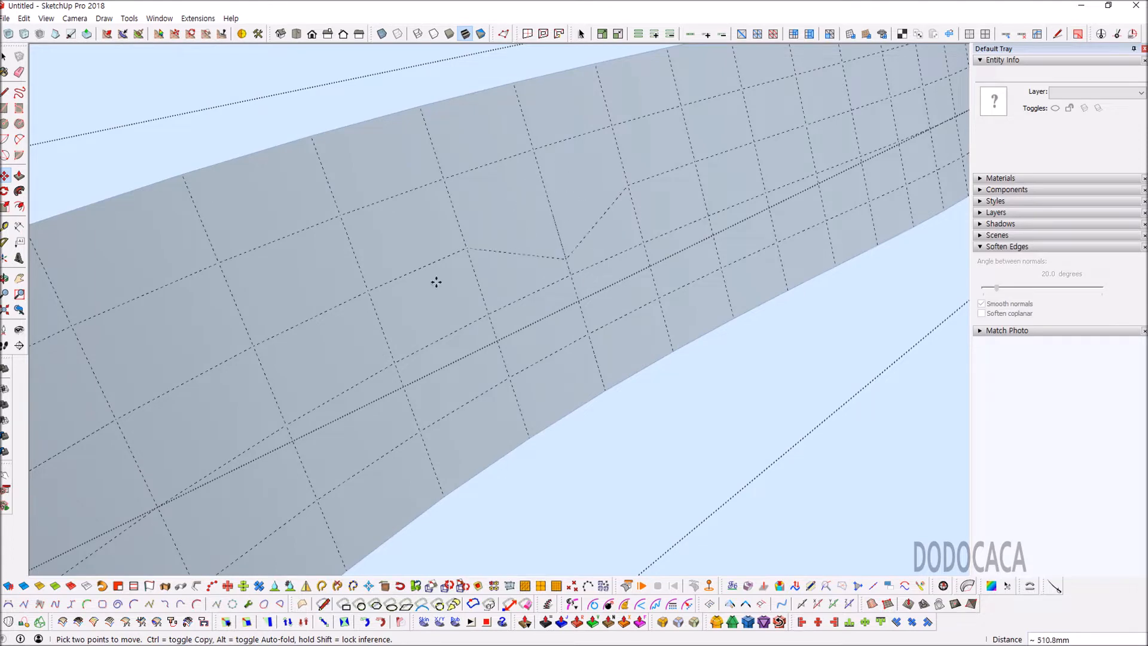
pyautogui.moveTo(500, 288); pyautogui.dragTo(730, 303, button='middle')
pyautogui.moveTo(573, 230); pyautogui.dragTo(555, 245, button='middle')
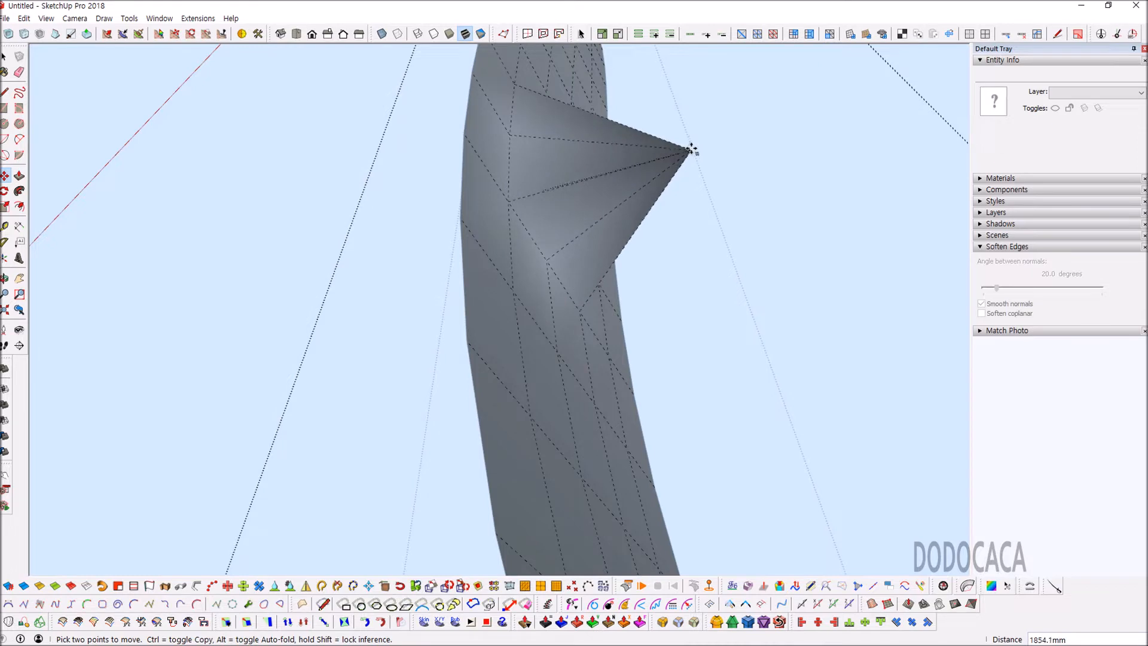
pyautogui.scroll(-3, 557, 255)
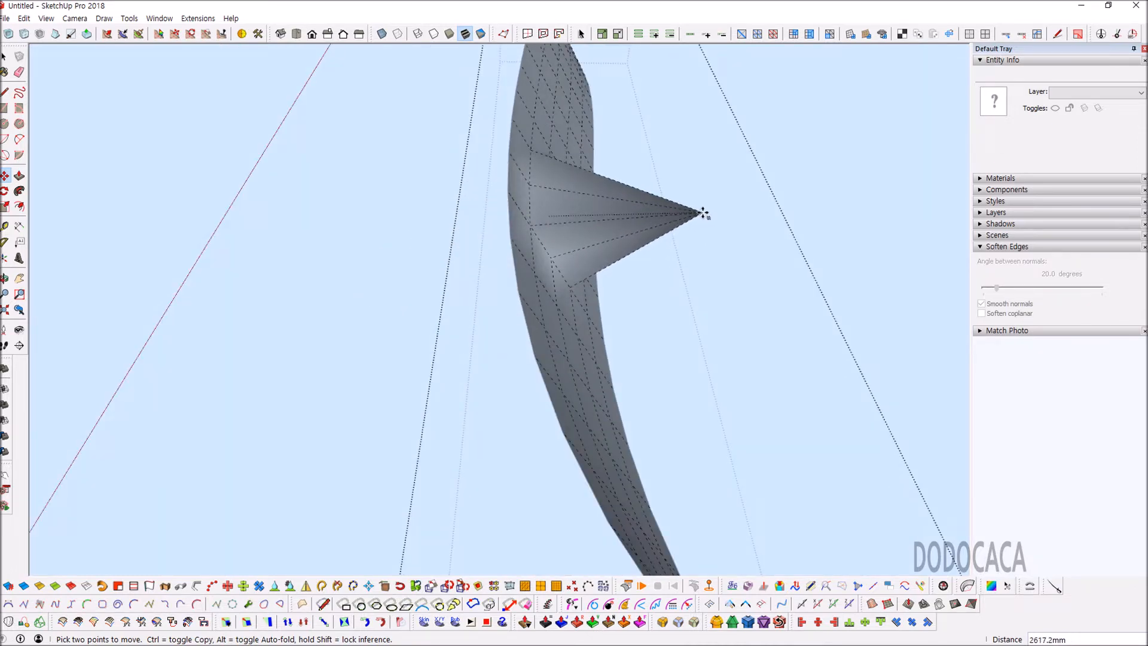
pyautogui.press('Escape')
# Step: Pull an inner grid vertex of the lofted ribbon about 1480 mm out of the surface to form a pointed spike
pyautogui.scroll(10, 543, 231)
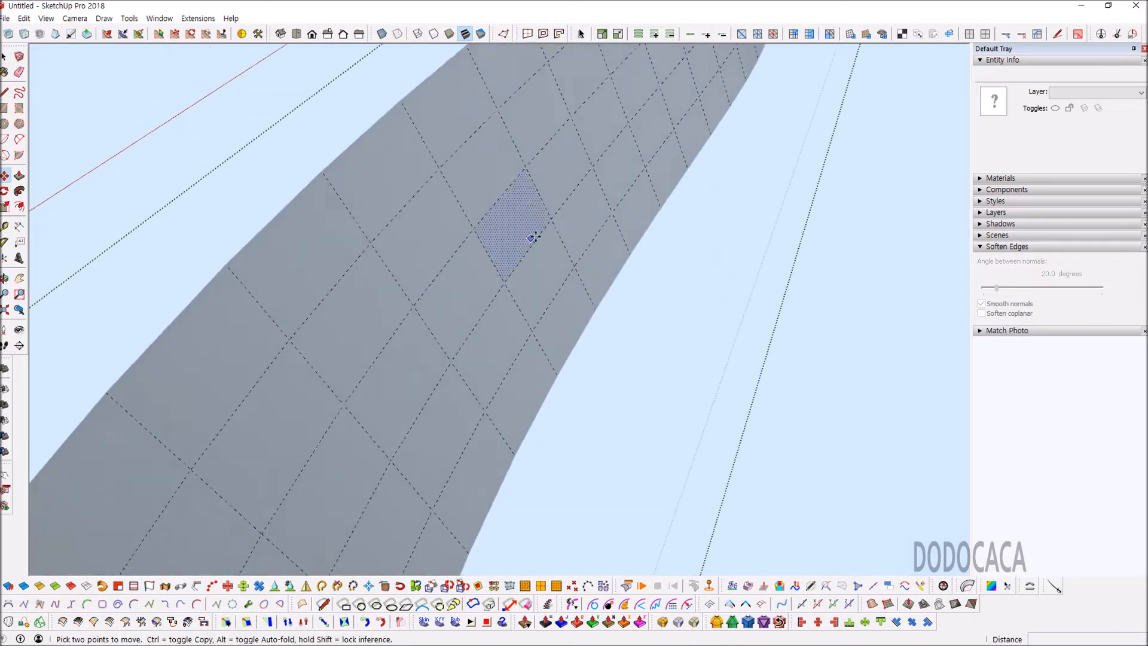
pyautogui.click(421, 225)
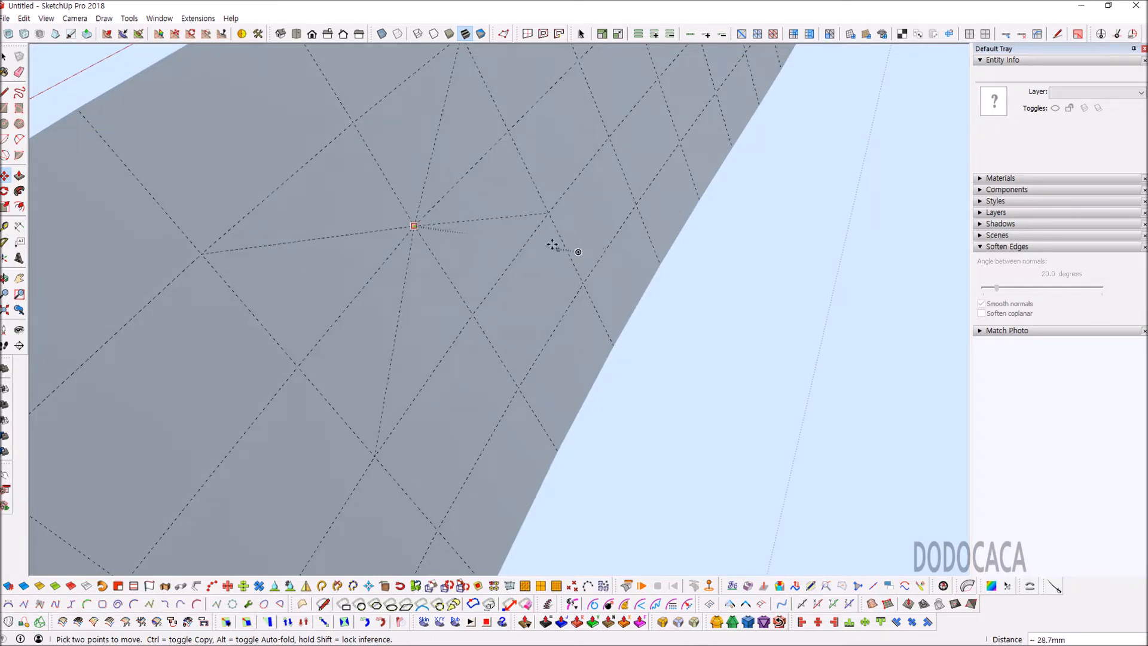
pyautogui.scroll(-4, 608, 307)
pyautogui.moveTo(609, 307); pyautogui.dragTo(746, 307, button='middle')
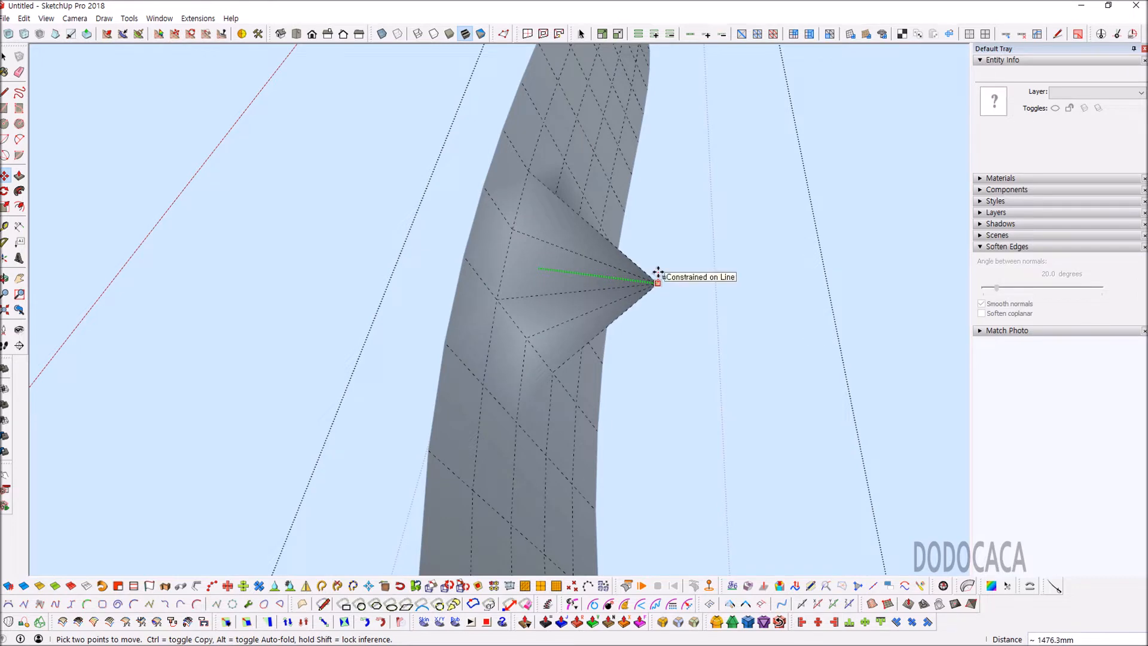
pyautogui.scroll(-5, 545, 191)
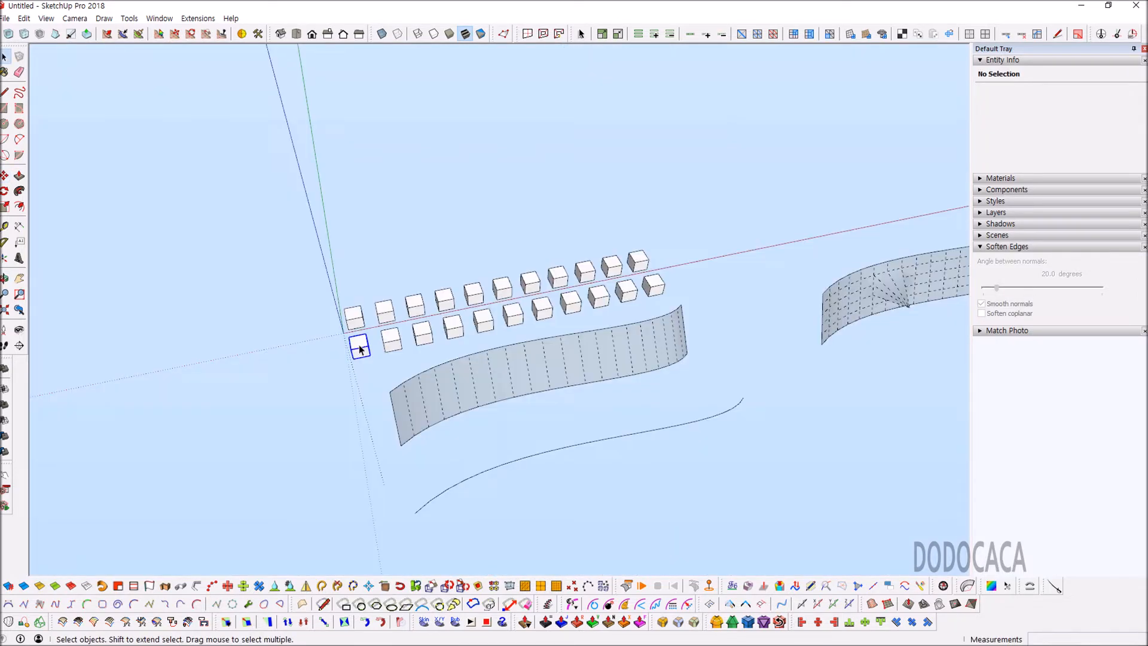
# Step: Copy the first box of the front row to the open space in front of the free-standing curve
pyautogui.scroll(3, 372, 350)
pyautogui.scroll(-4, 383, 359)
pyautogui.press('ctrl')
pyautogui.click(381, 357)
pyautogui.scroll(-3, 401, 419)
pyautogui.click(394, 428)
pyautogui.scroll(2, 395, 428)
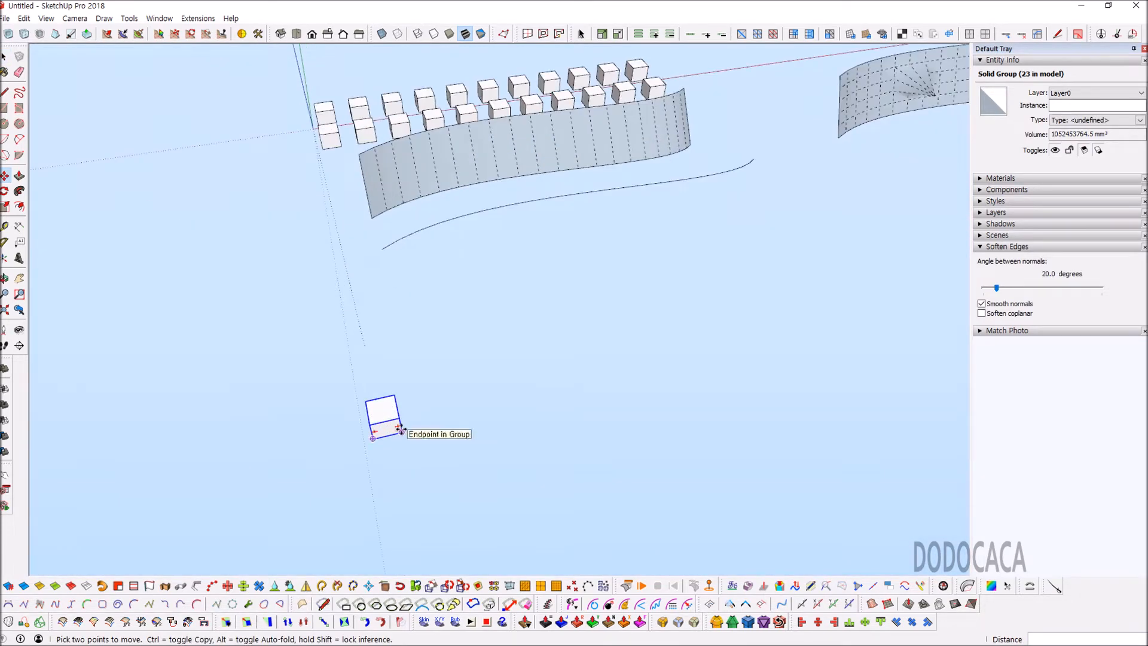
# Step: Try moving the separate box by its lower front corner while switching repeatedly between move and copy modes
pyautogui.click(400, 428)
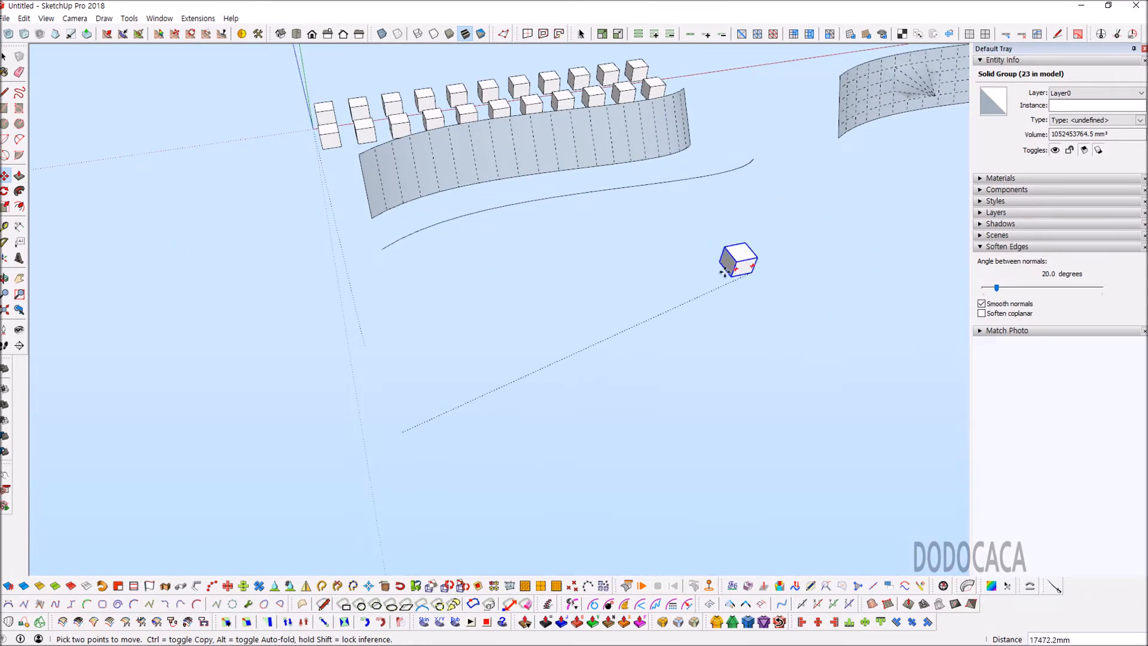
pyautogui.scroll(-3, 758, 272)
pyautogui.moveTo(624, 334); pyautogui.dragTo(540, 306, button='middle')
pyautogui.scroll(3, 618, 316)
pyautogui.press('ctrl')
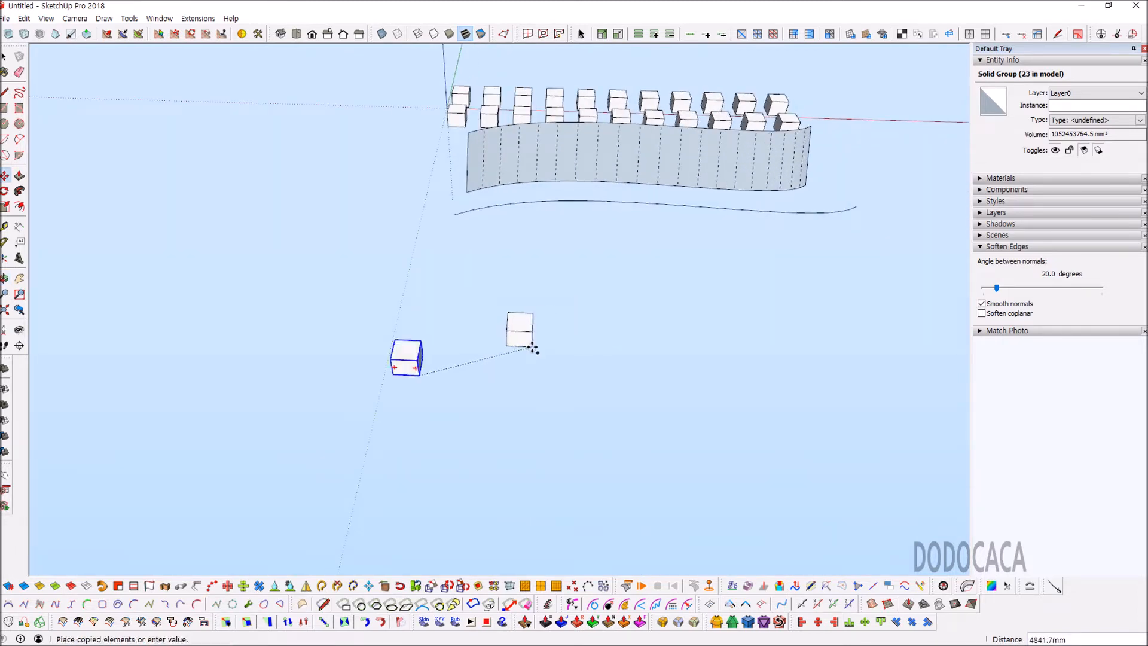
pyautogui.press('ctrl')
pyautogui.press('ctrl')
pyautogui.press('ctrl')
pyautogui.press('ctrl')
pyautogui.press('ctrl')
pyautogui.press('ctrl')
pyautogui.press('ctrl')
pyautogui.press('ctrl')
pyautogui.press('Escape')
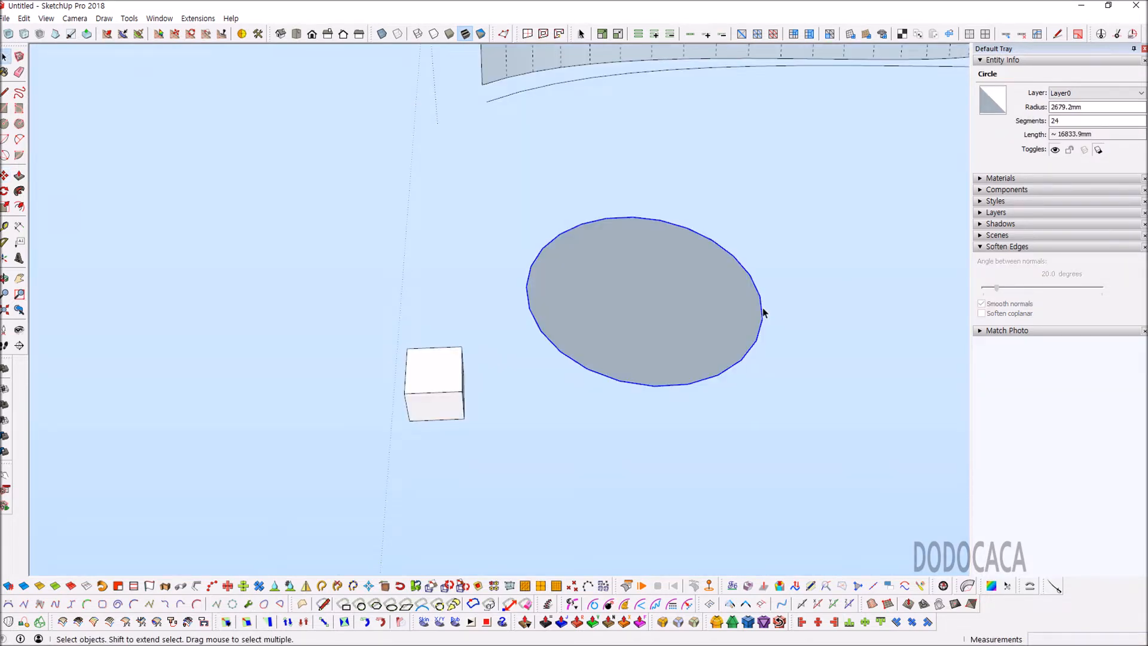
# Step: Clear the selection and try to move the circle beside the separate box by one of its edge endpoints
pyautogui.scroll(2, 762, 307)
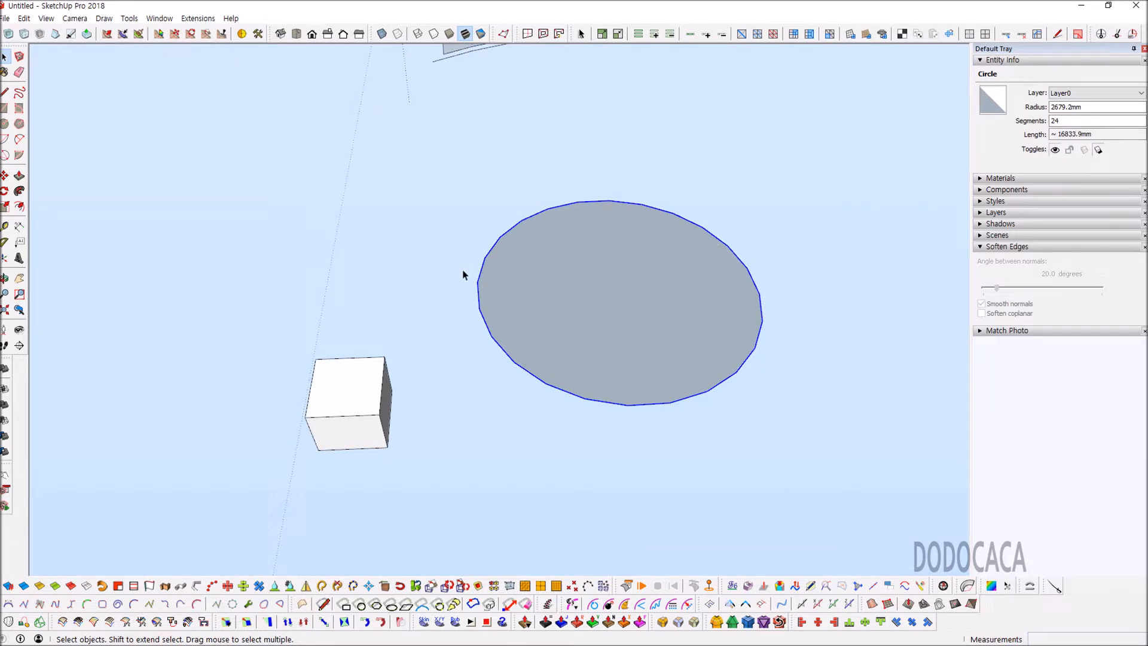
pyautogui.scroll(3, 760, 334)
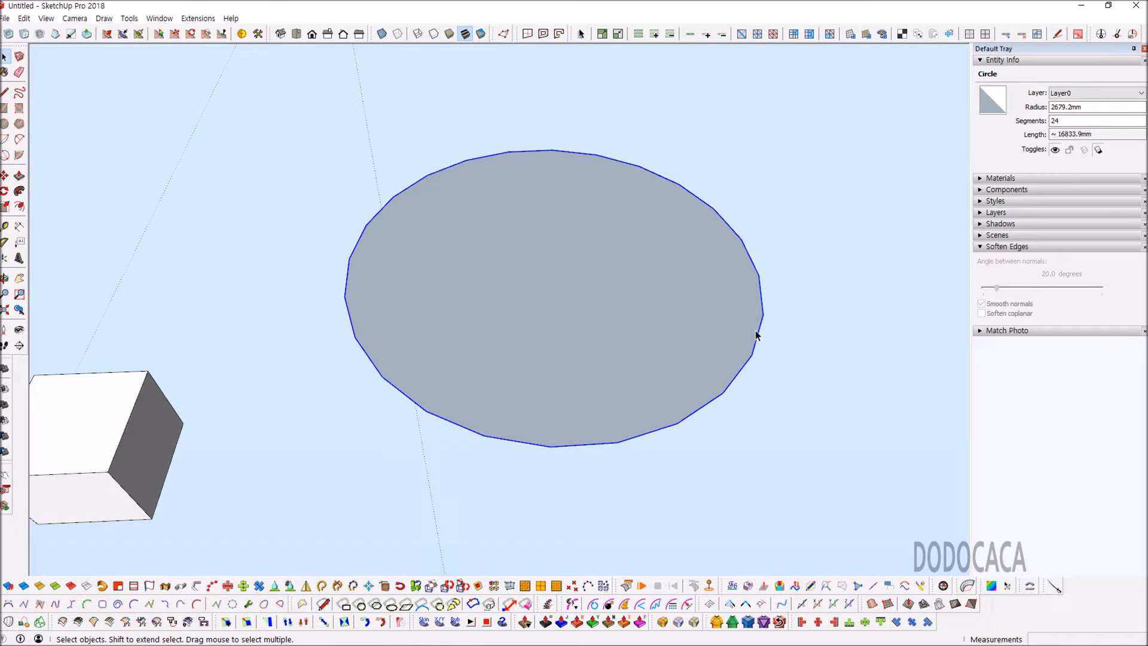
pyautogui.moveTo(814, 349); pyautogui.dragTo(814, 351)
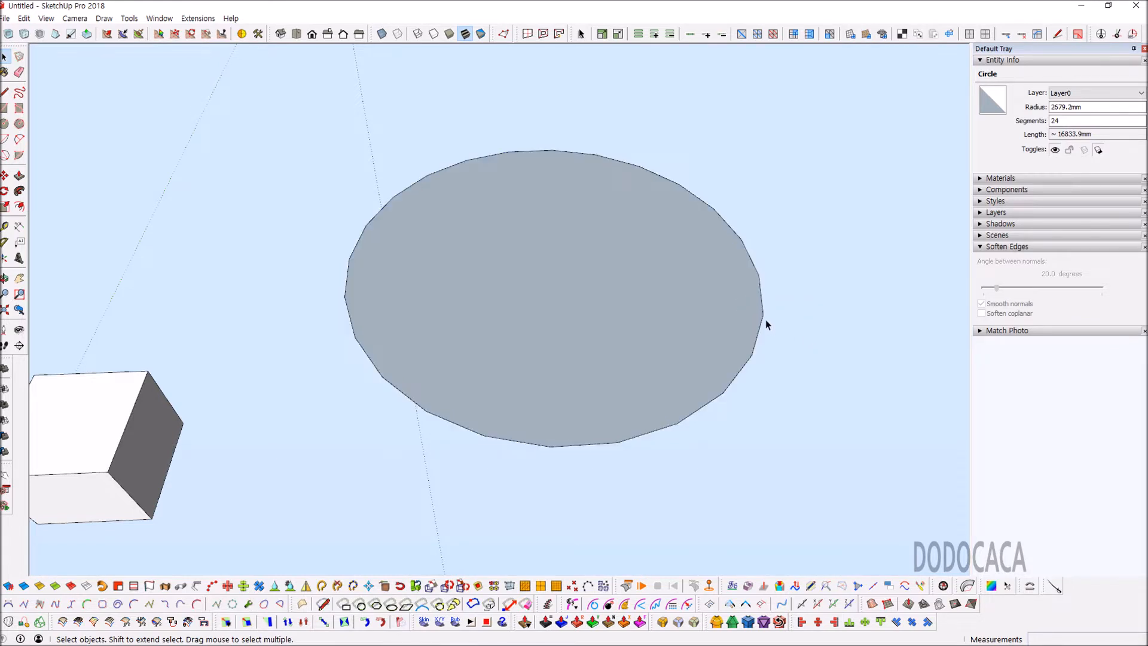
pyautogui.press('m')
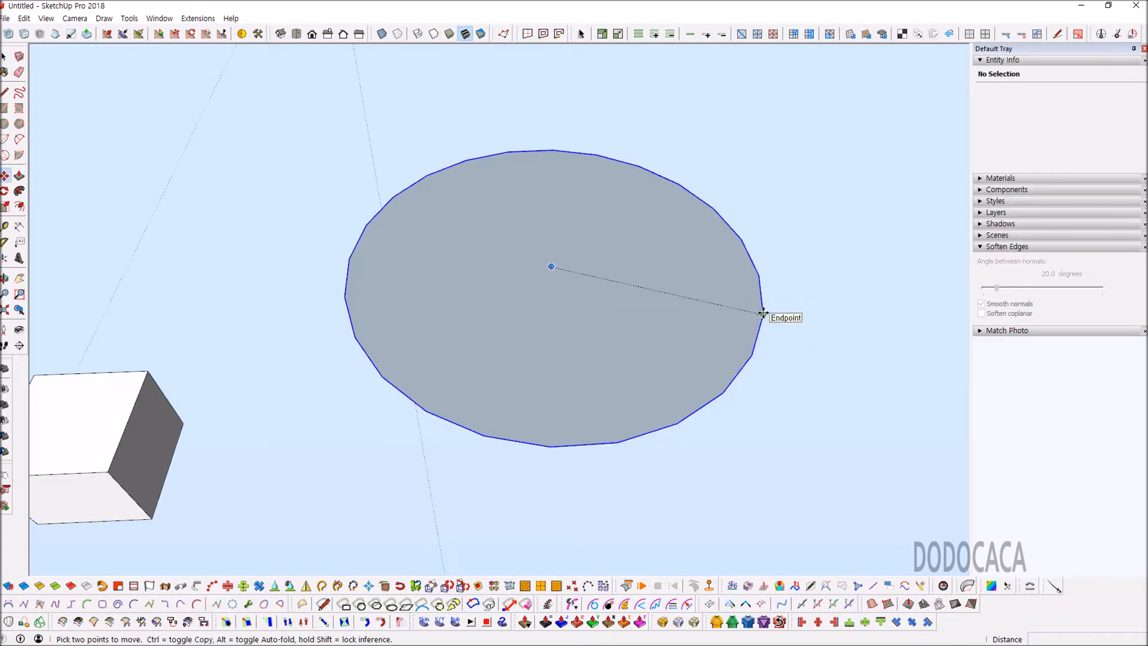
pyautogui.click(763, 312)
pyautogui.click(763, 314)
pyautogui.press('space')
pyautogui.press('m')
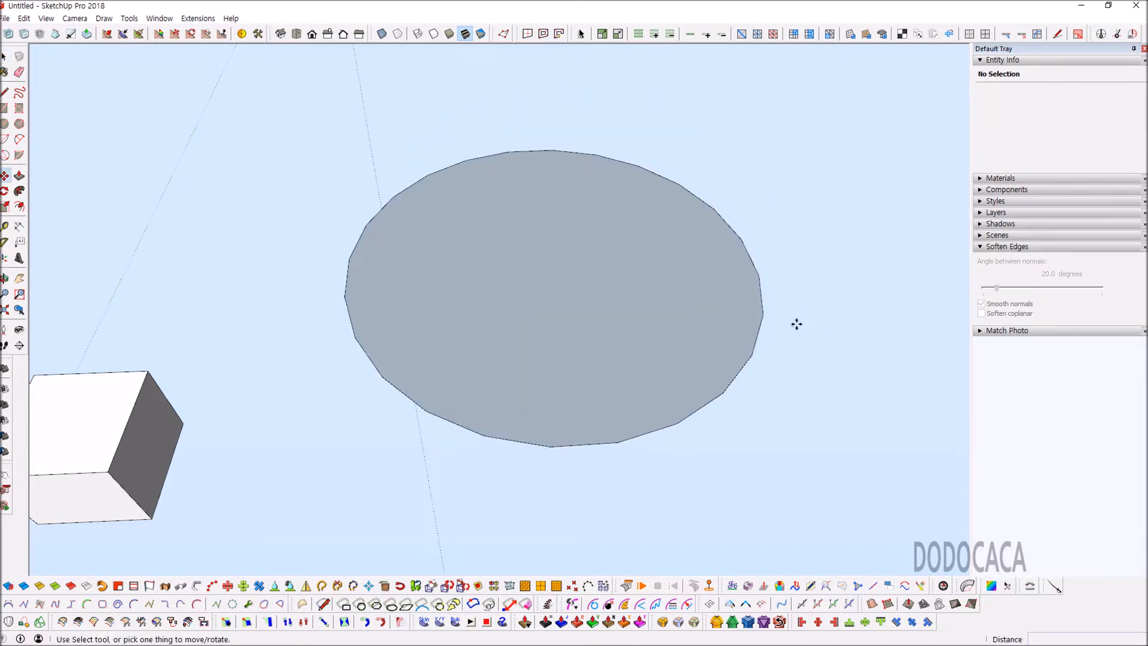
pyautogui.click(763, 315)
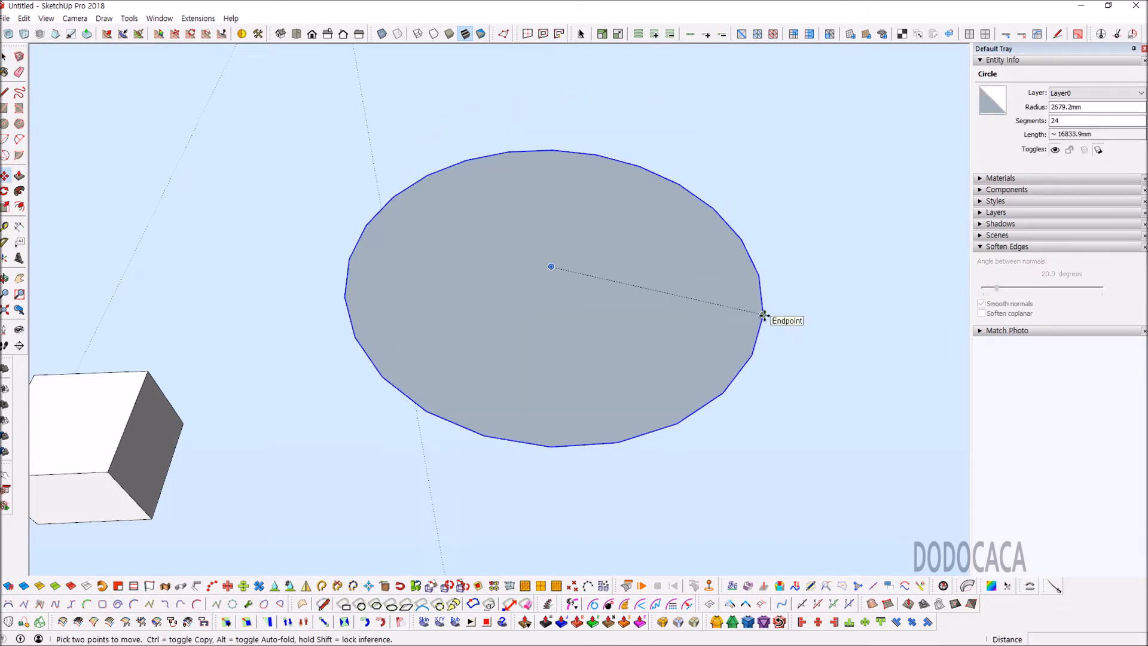
pyautogui.press('Escape')
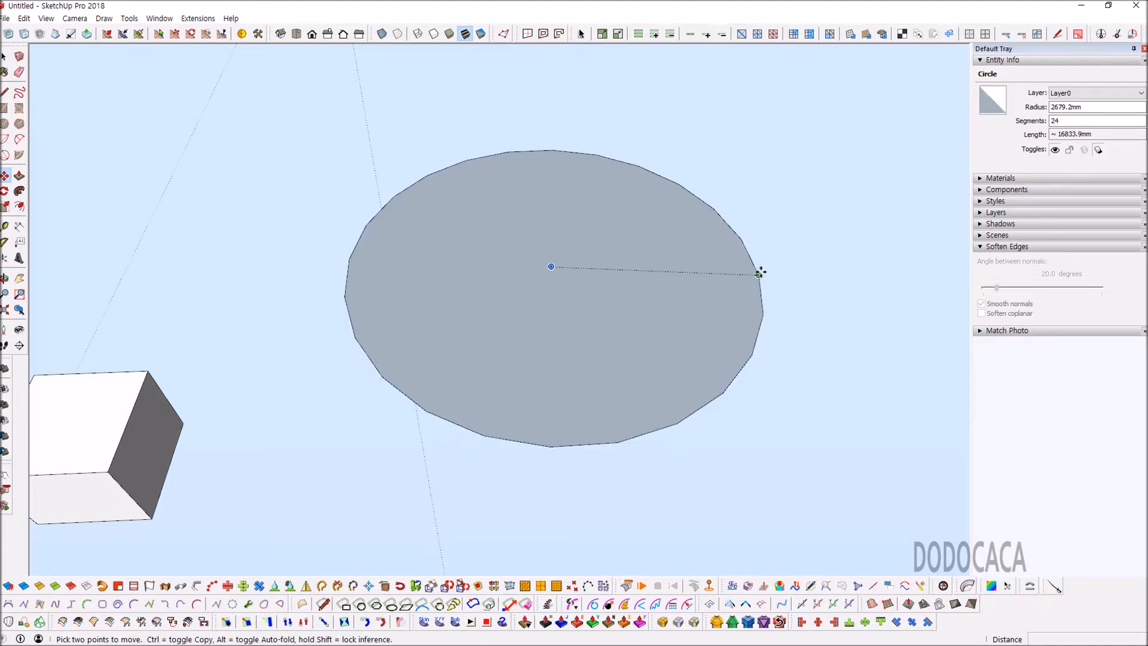
# Step: Explode the circle's curve into separate edges and select single rim segments to check the split
pyautogui.press('space')
pyautogui.scroll(-2, 615, 320)
pyautogui.click(619, 318)
pyautogui.scroll(2, 658, 296)
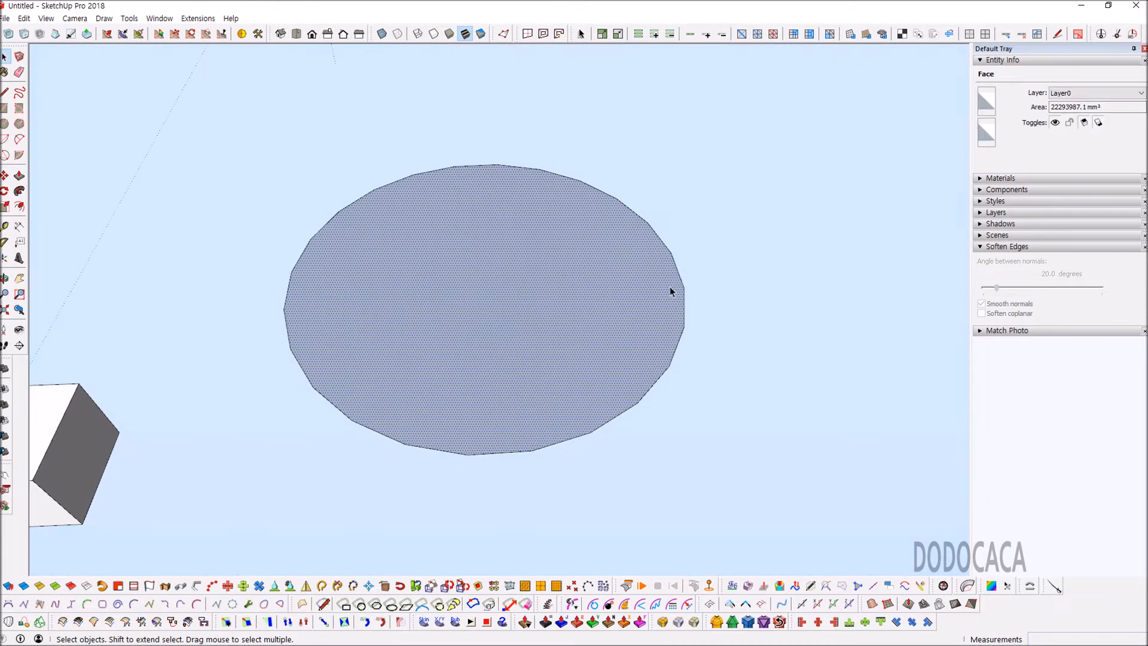
pyautogui.click(683, 280)
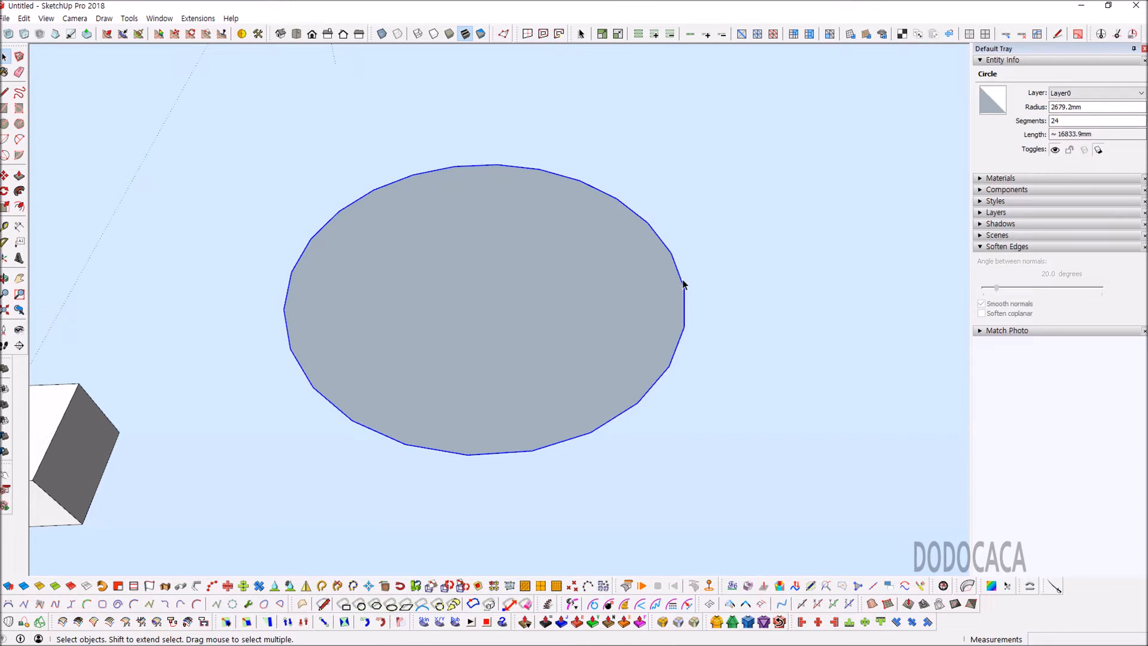
pyautogui.rightClick(683, 285)
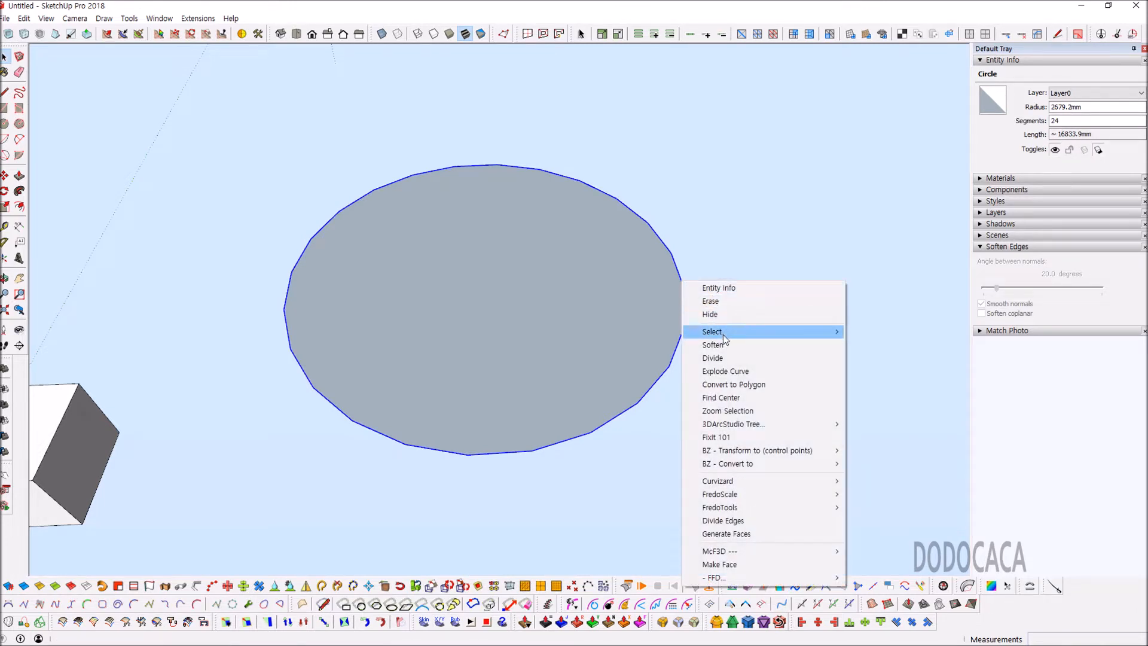
pyautogui.click(734, 370)
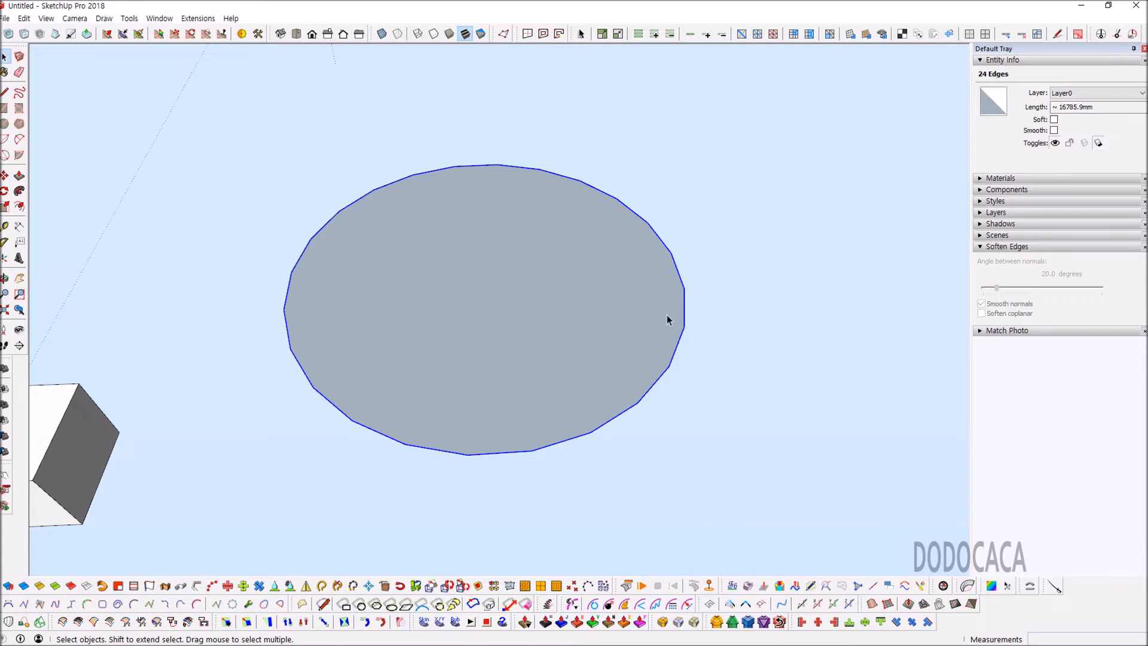
pyautogui.click(684, 307)
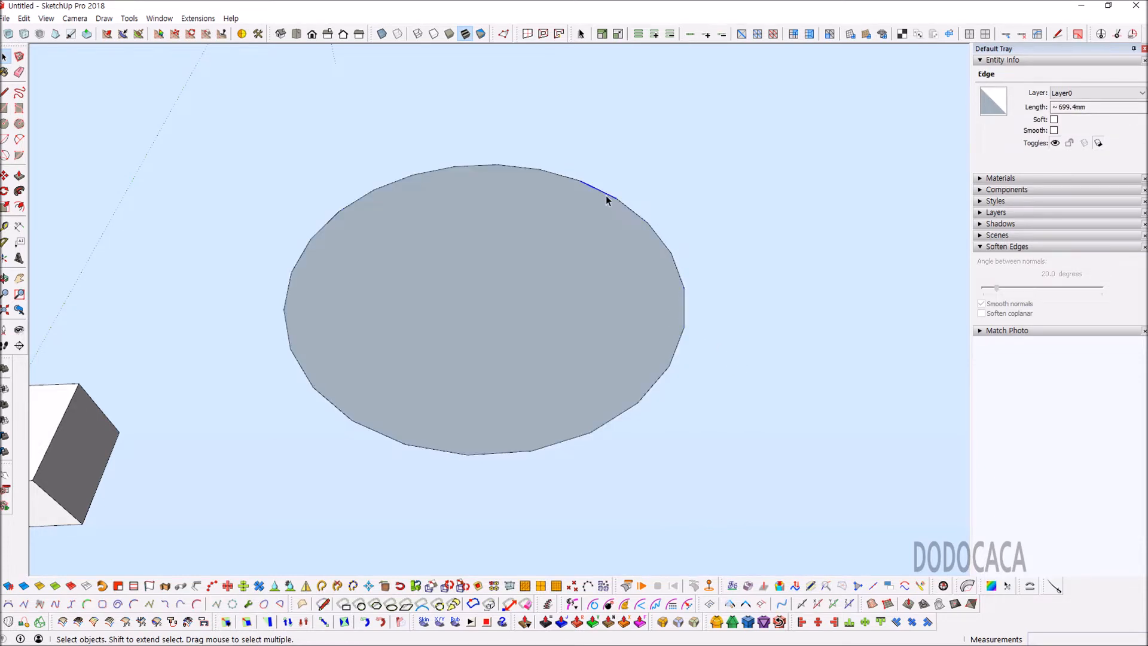
# Step: Move one rim vertex of the exploded circle straight up along the vertical axis so the face folds towards it
pyautogui.scroll(3, 651, 311)
pyautogui.moveTo(714, 363); pyautogui.dragTo(710, 353)
pyautogui.press('m')
pyautogui.click(703, 333)
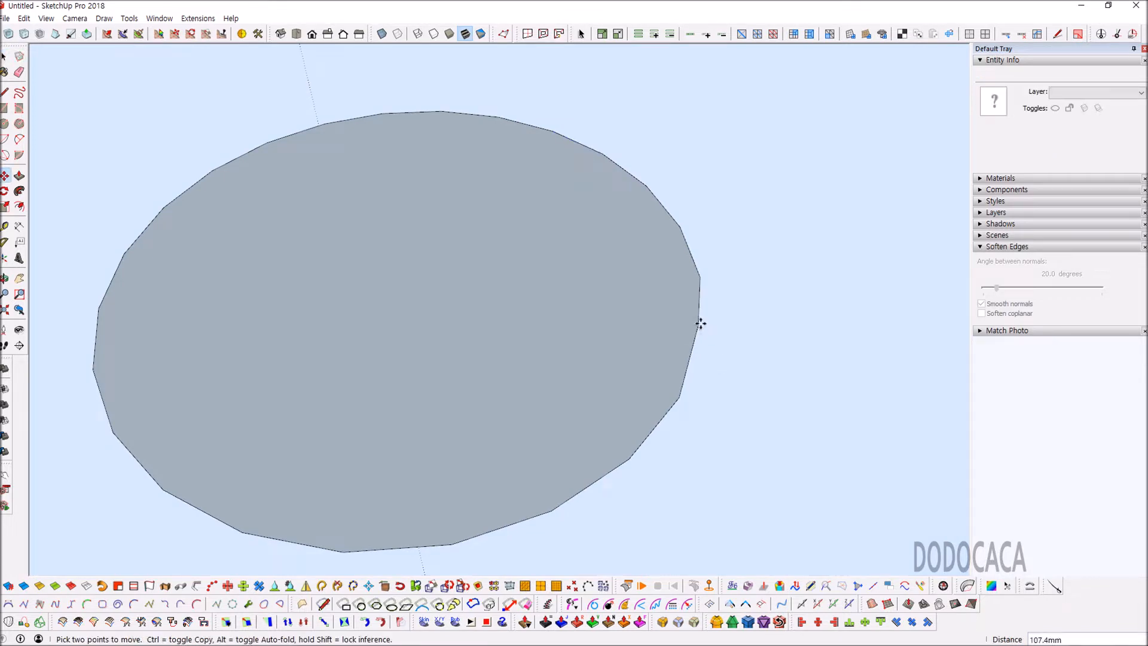
pyautogui.moveTo(726, 450); pyautogui.dragTo(700, 253, button='middle')
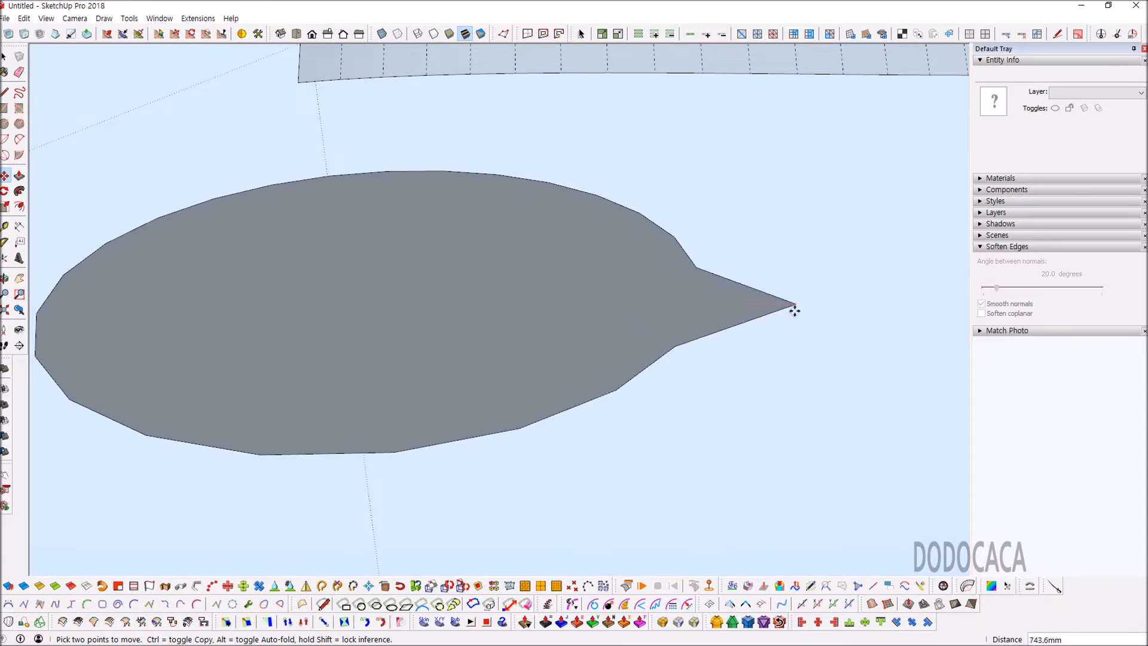
pyautogui.scroll(-3, 658, 322)
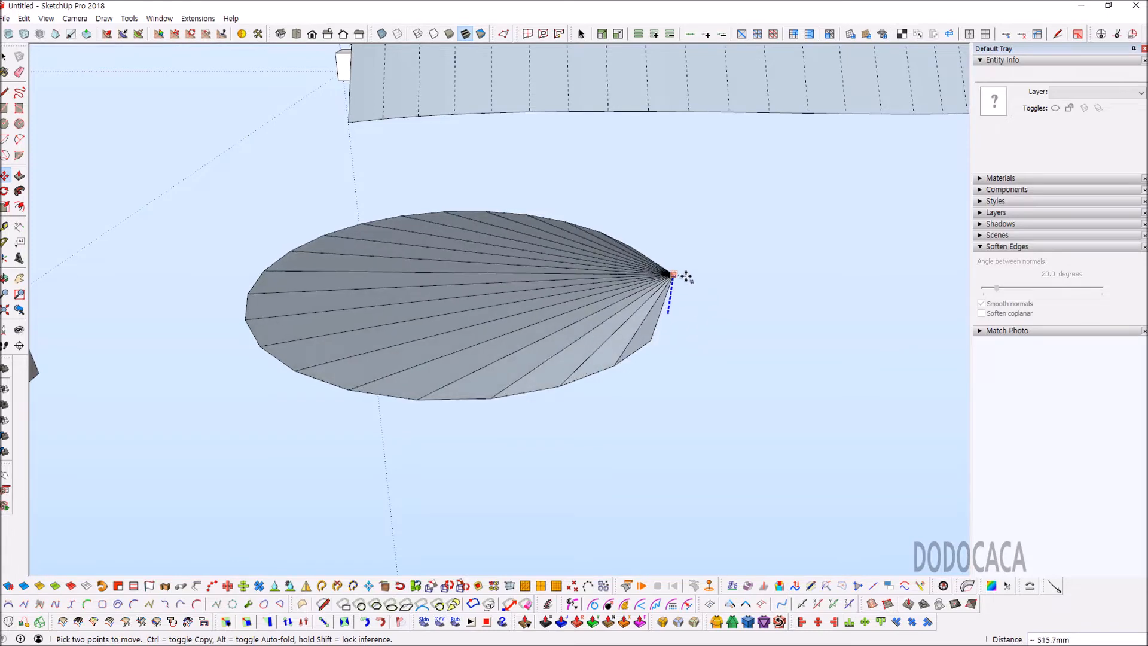
pyautogui.scroll(-4, 681, 272)
pyautogui.moveTo(754, 124); pyautogui.dragTo(590, 139, button='middle')
pyautogui.press('Escape')
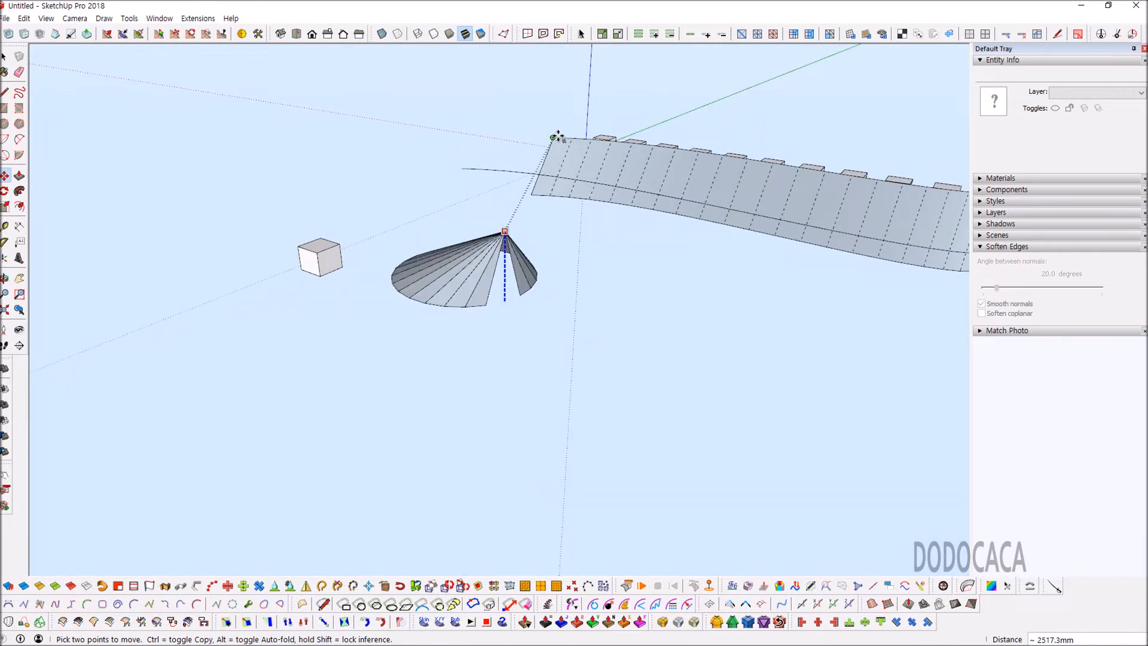
# Step: Draw a circle about 2325 mm in radius in the empty space beside the folded circle
pyautogui.moveTo(538, 251); pyautogui.dragTo(738, 422, button='middle')
pyautogui.press('space')
pyautogui.moveTo(582, 321); pyautogui.dragTo(550, 336, button='middle')
pyautogui.tripleClick(549, 328)
pyautogui.press('c')
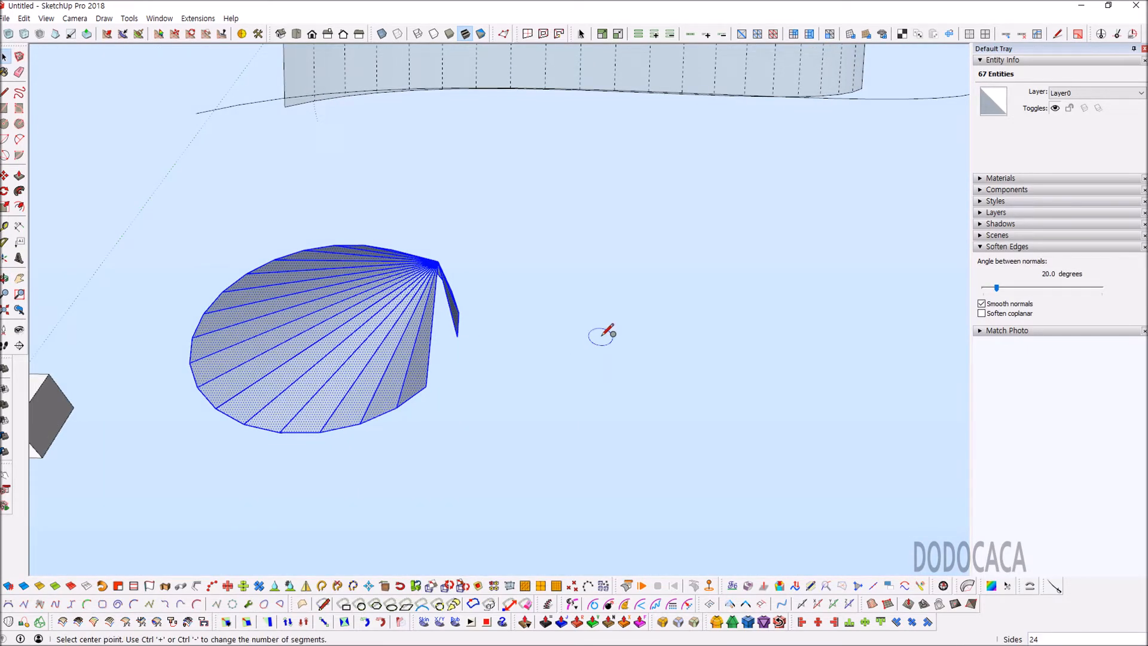
pyautogui.click(639, 328)
pyautogui.click(744, 323)
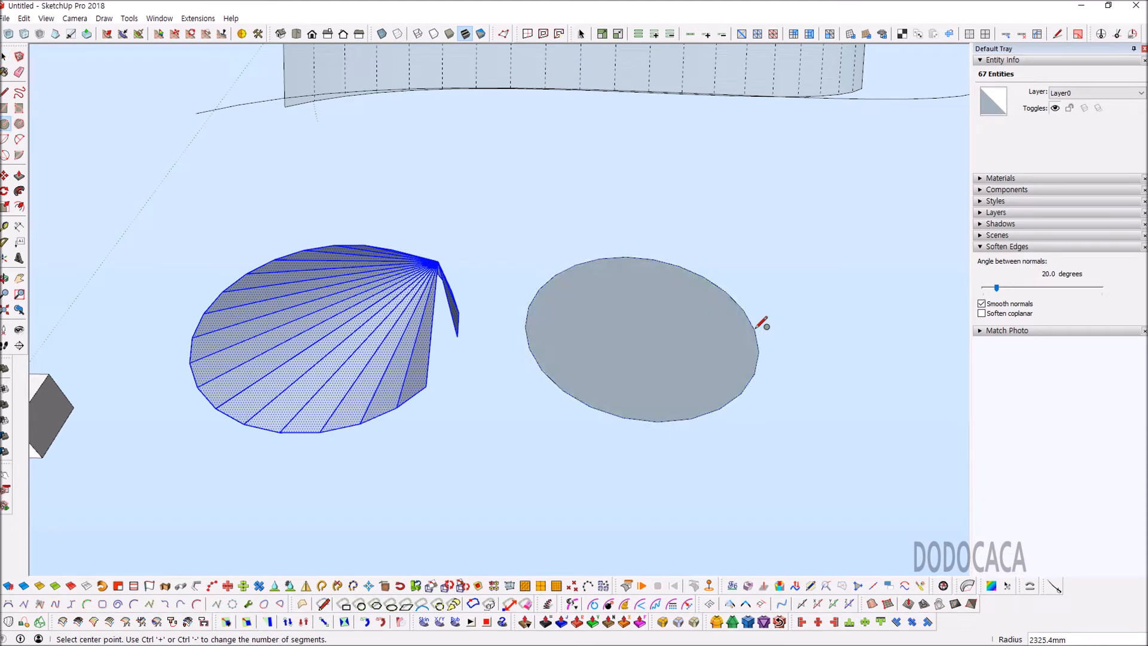
pyautogui.press('space')
# Step: Draw an upright right triangle about 3530 mm high from the new circle's centre to one of its rim endpoints
pyautogui.scroll(-3, 654, 328)
pyautogui.scroll(4, 675, 301)
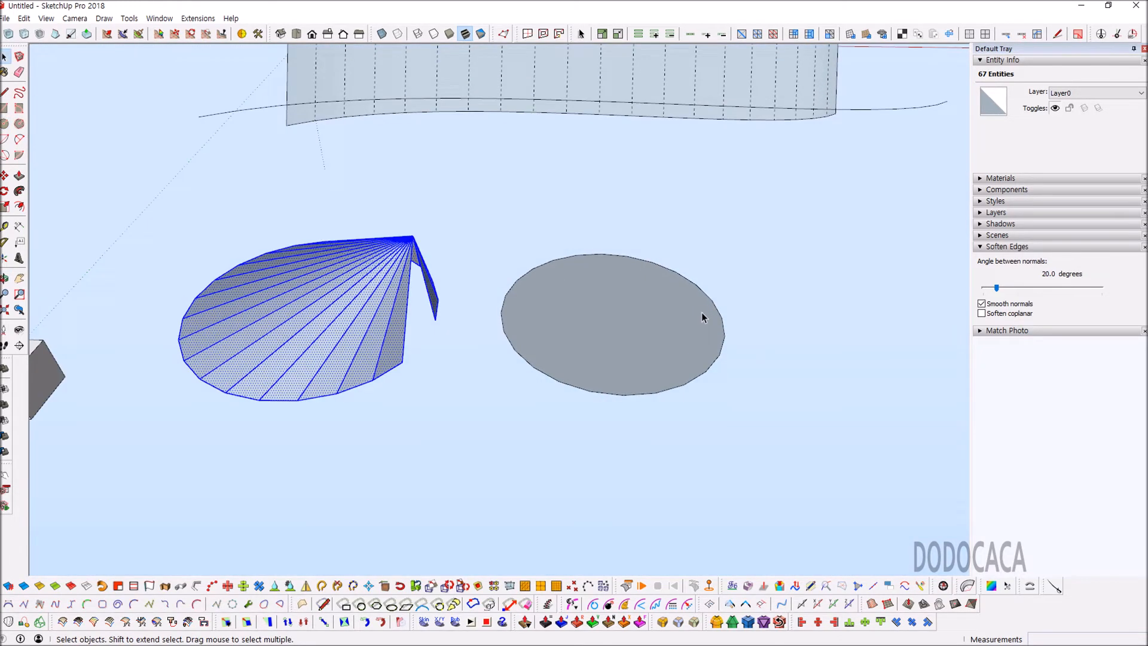
pyautogui.press('l')
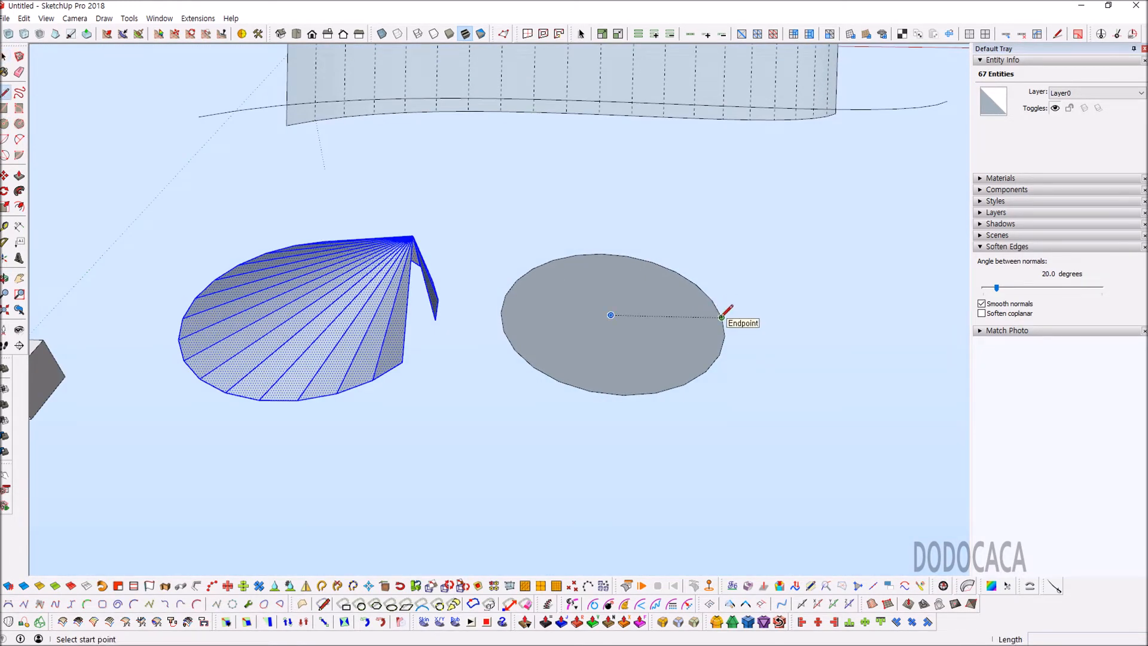
pyautogui.scroll(1, 609, 314)
pyautogui.click(608, 314)
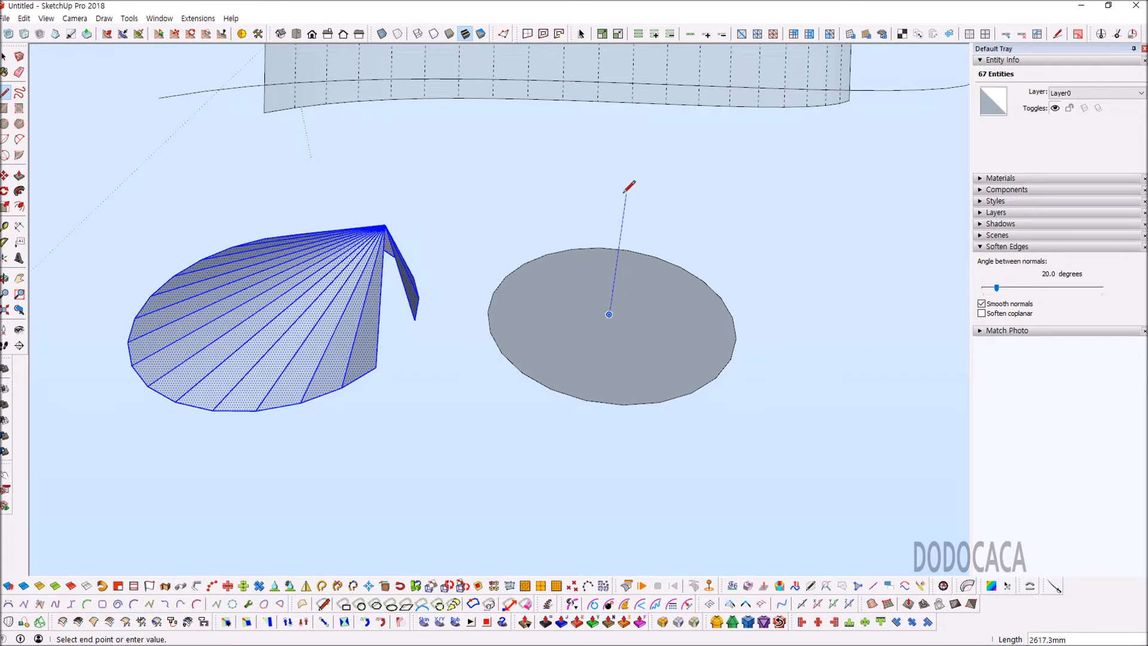
pyautogui.scroll(-3, 624, 193)
pyautogui.scroll(3, 616, 178)
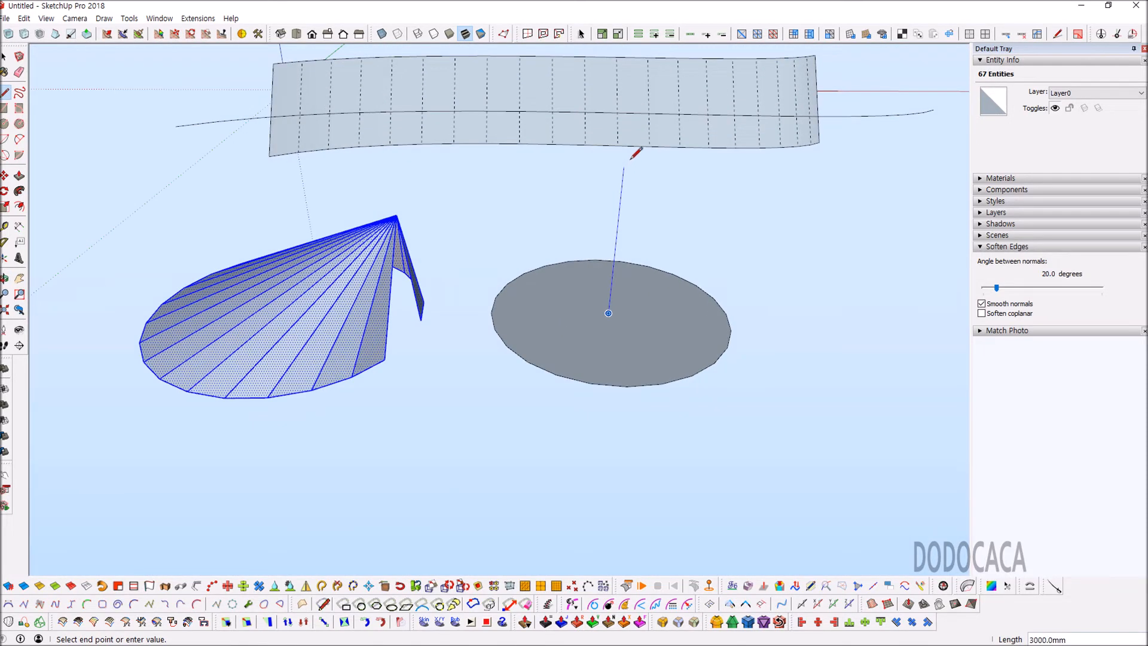
pyautogui.click(626, 137)
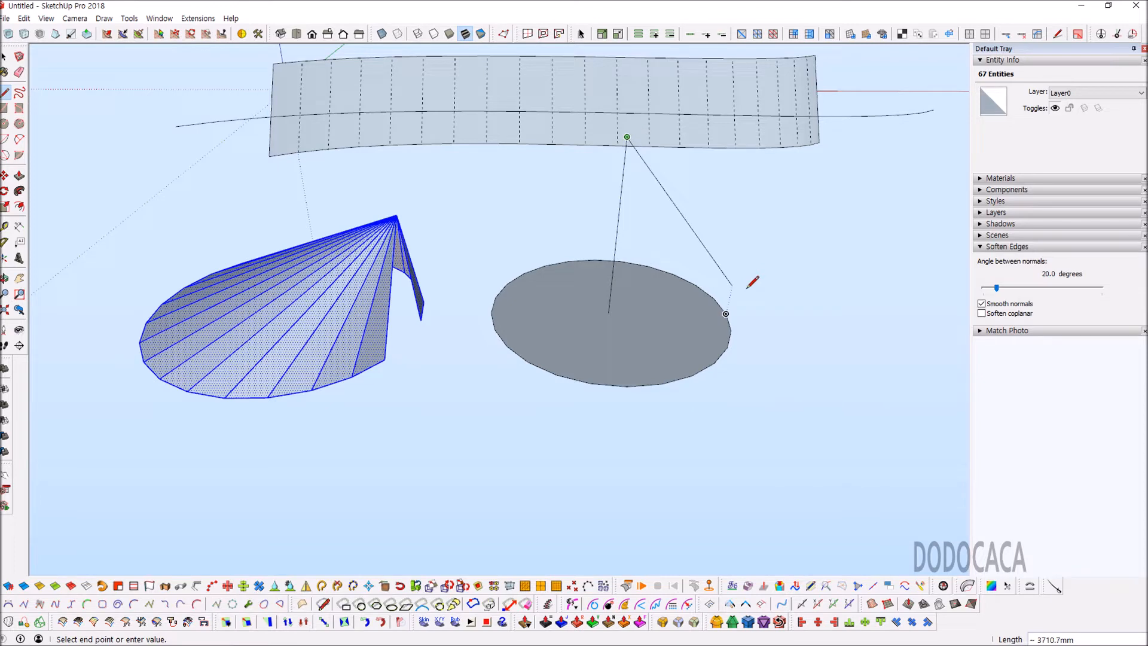
pyautogui.click(726, 313)
pyautogui.click(617, 313)
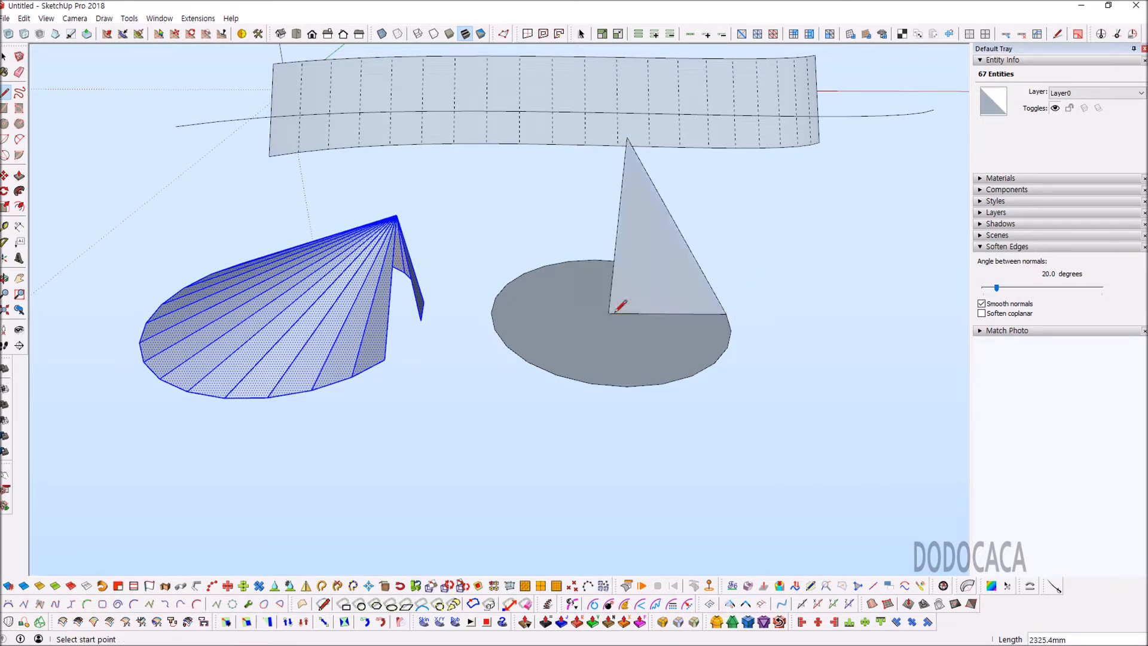
# Step: Sweep the upright triangle around the circle with Follow Me to form a cone
pyautogui.press('space')
pyautogui.click(729, 353)
pyautogui.moveTo(675, 344); pyautogui.dragTo(554, 383, button='middle')
pyautogui.click(19, 191)
pyautogui.click(610, 289)
pyautogui.scroll(-4, 544, 324)
pyautogui.moveTo(547, 325); pyautogui.dragTo(651, 223, button='middle')
# Step: Inspect the cone's side surface and one of its softened side edges
pyautogui.press('space')
pyautogui.scroll(4, 593, 245)
pyautogui.moveTo(594, 245); pyautogui.dragTo(636, 328, button='middle')
pyautogui.click(636, 329)
pyautogui.scroll(-3, 564, 295)
pyautogui.click(616, 321)
pyautogui.moveTo(622, 313); pyautogui.dragTo(592, 309, button='middle')
pyautogui.scroll(-5, 399, 313)
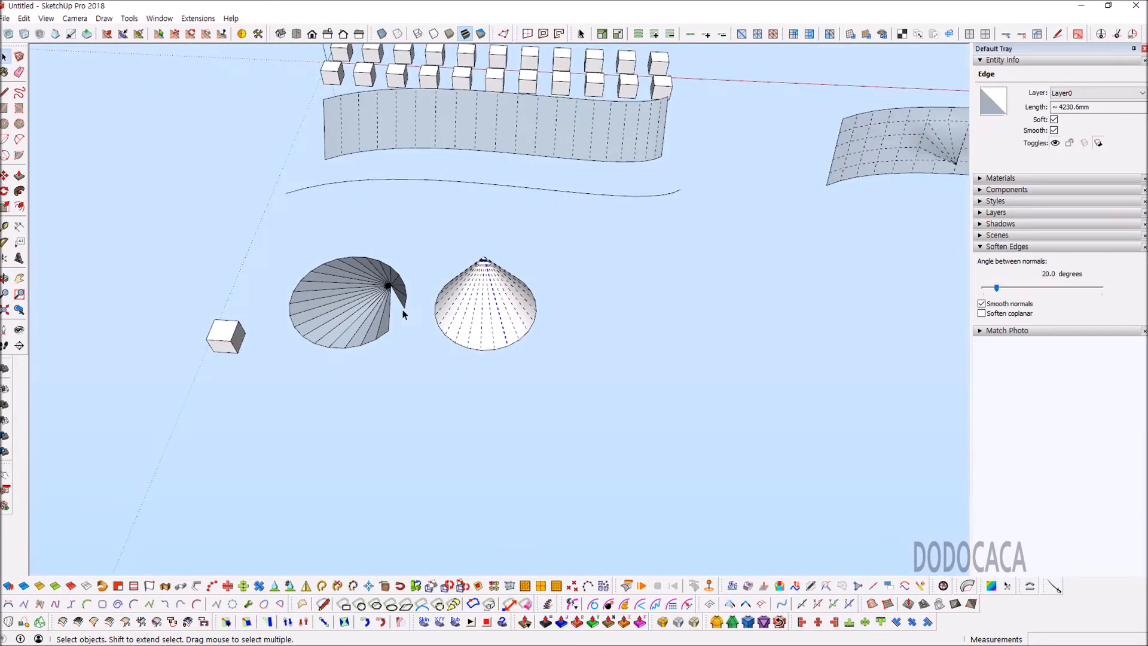
# Step: Draw a circle about 2460 mm in radius in the open space beside the finished cone
pyautogui.press('c')
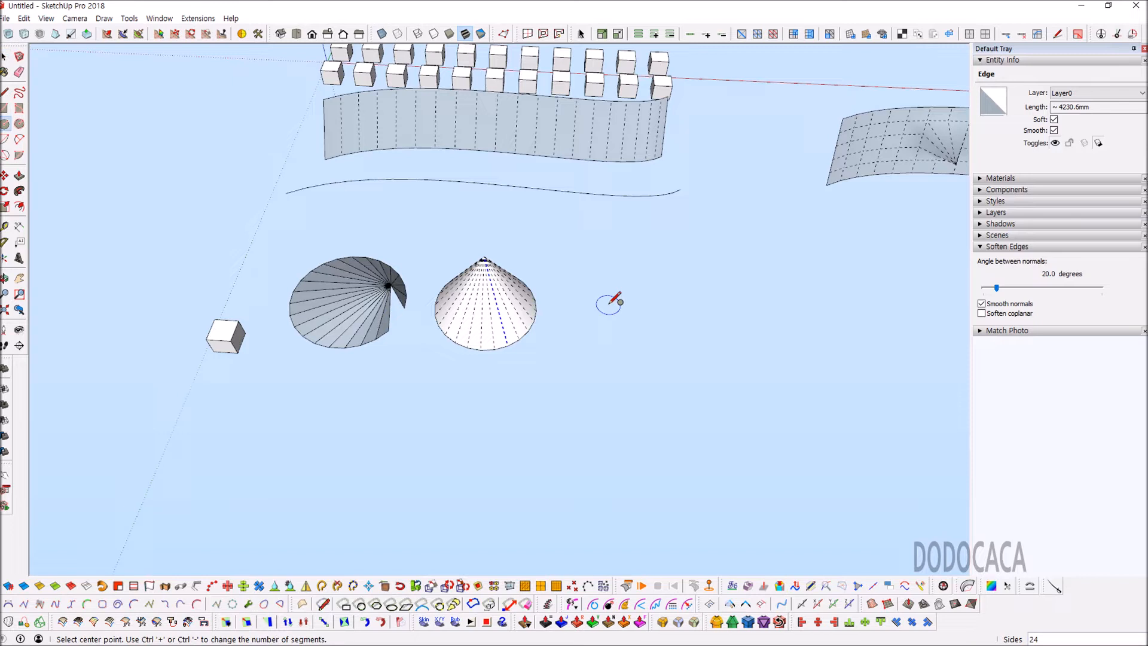
pyautogui.click(642, 309)
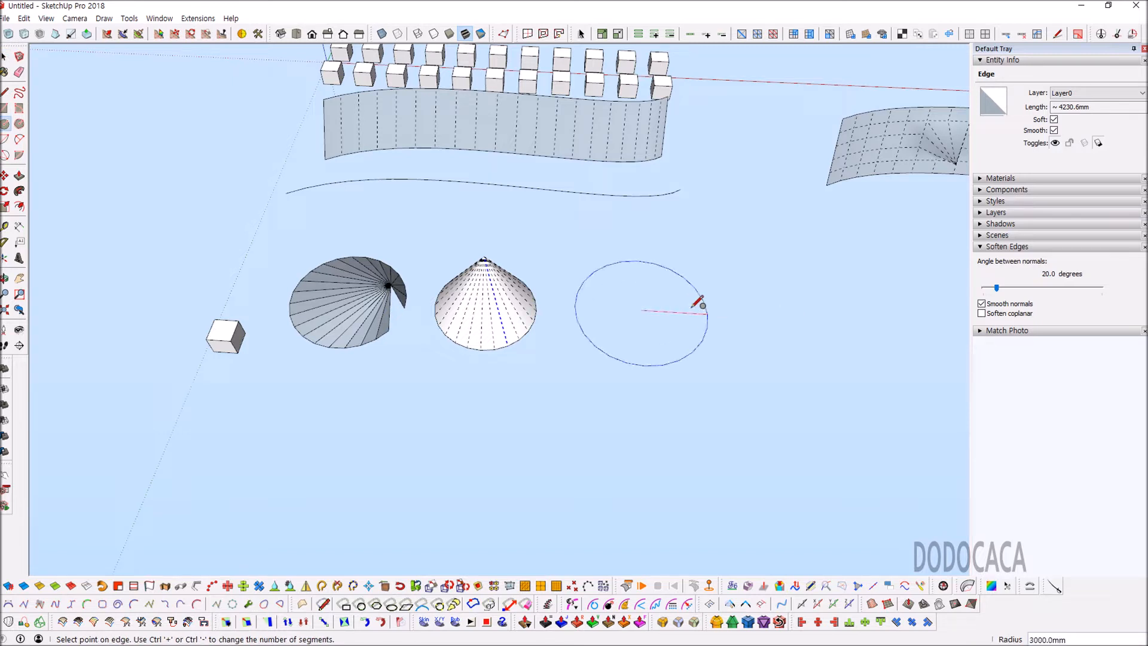
pyautogui.click(708, 308)
pyautogui.press('space')
# Step: Draw a radius line from a rim endpoint of the newest circle to its centre
pyautogui.scroll(3, 696, 310)
pyautogui.press('l')
pyautogui.click(694, 315)
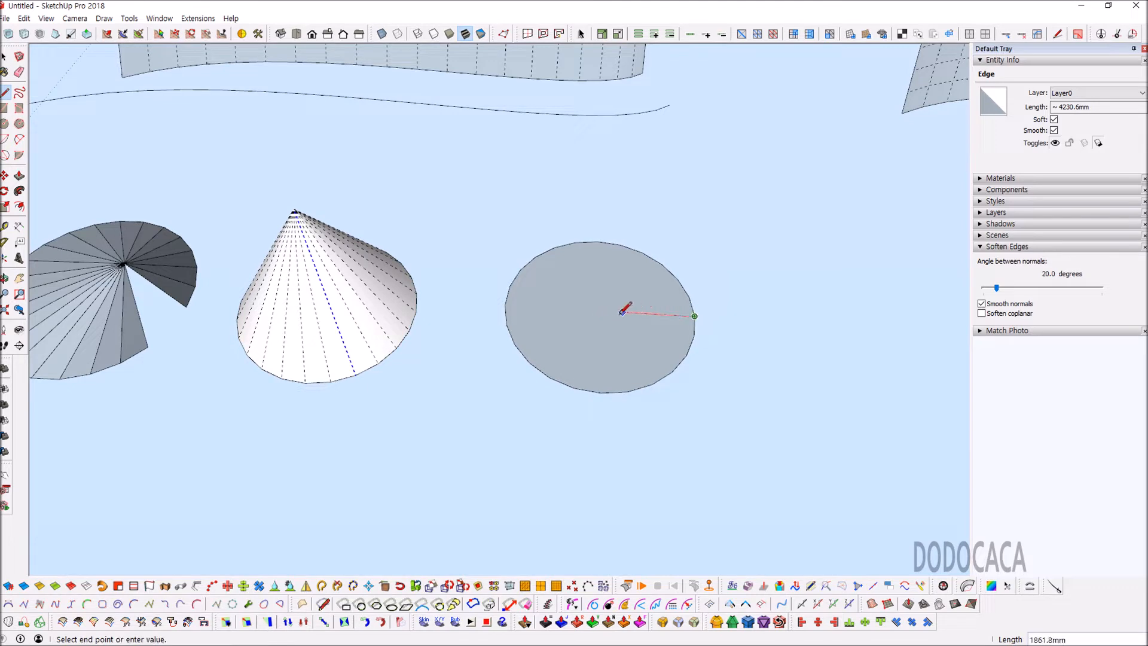
pyautogui.click(599, 310)
pyautogui.press('space')
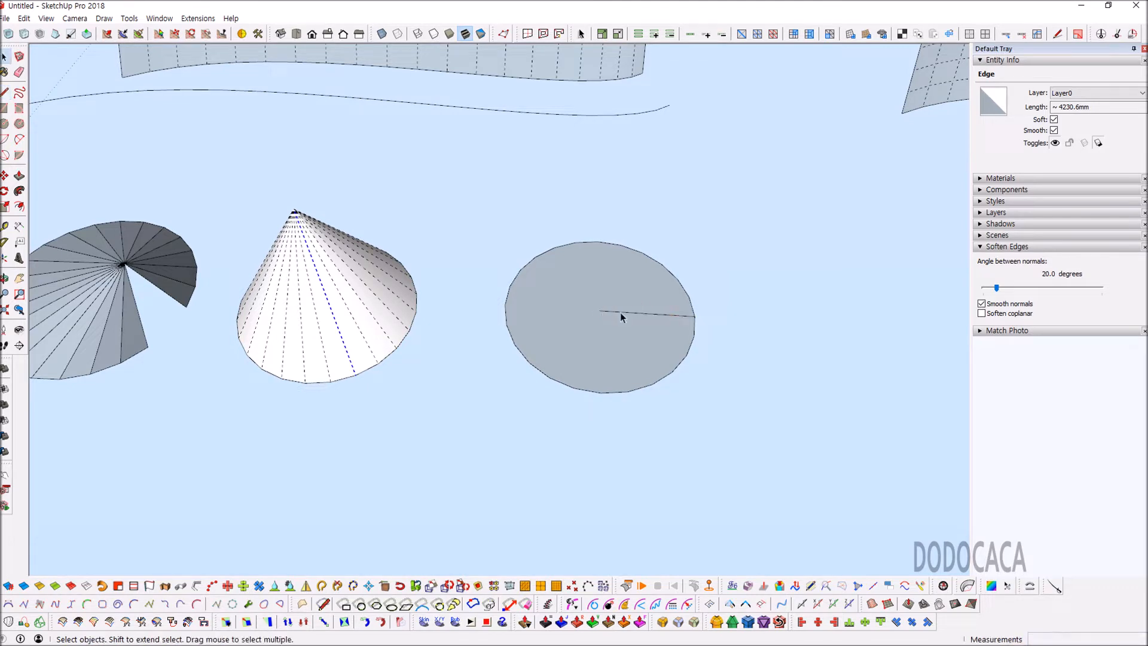
# Step: Rotate-copy the radius line about the centre to the next rim vertex and multiply the copy around the full circle
pyautogui.click(620, 312)
pyautogui.scroll(3, 619, 312)
pyautogui.press('q')
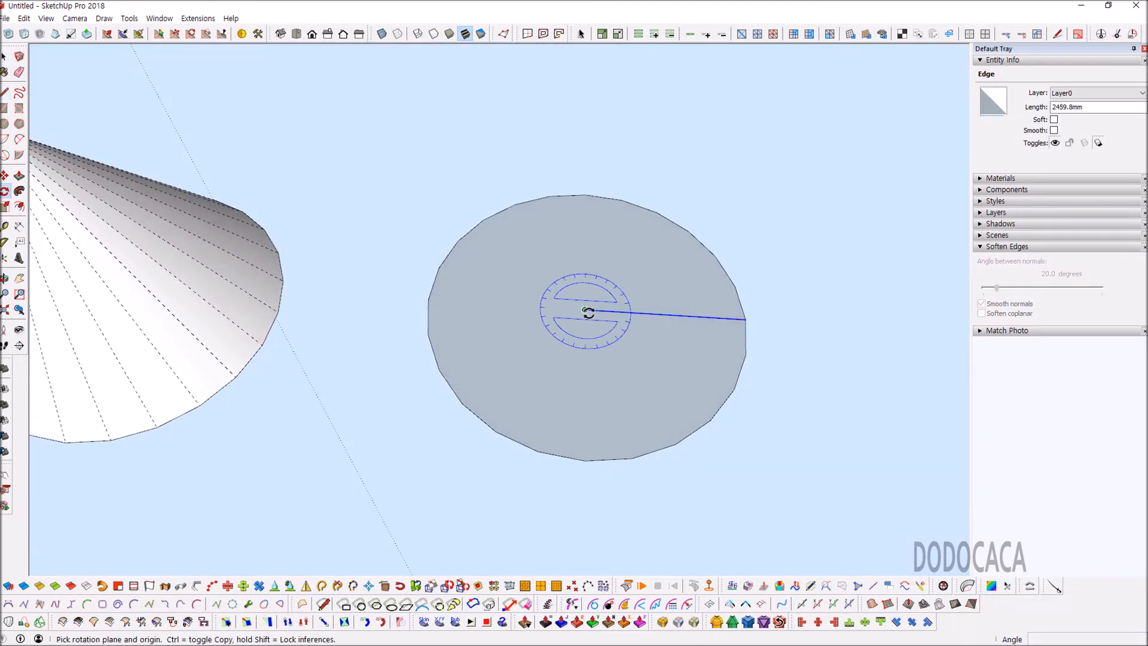
pyautogui.click(586, 310)
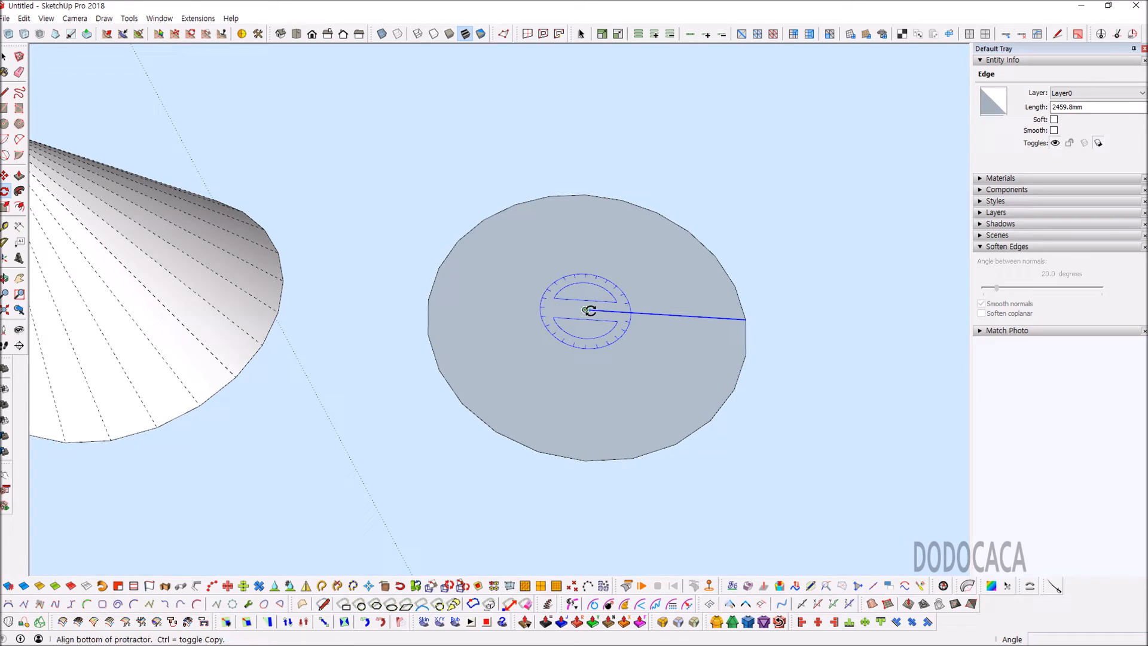
pyautogui.click(677, 315)
pyautogui.click(732, 285)
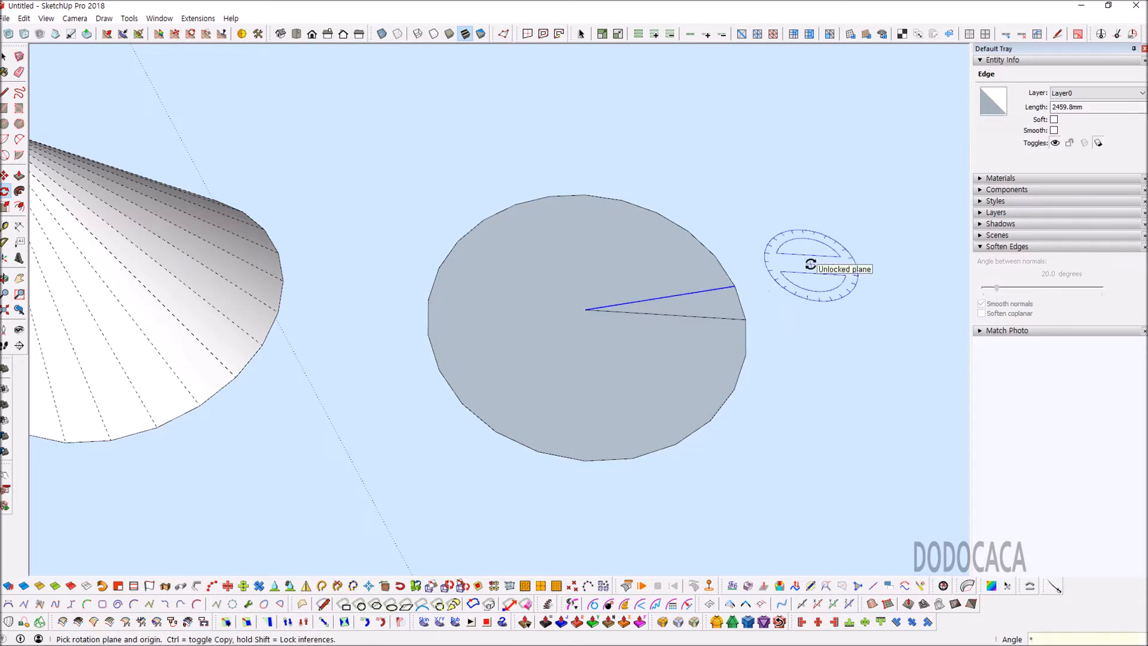
pyautogui.press('Return')
pyautogui.press('space')
pyautogui.scroll(4, 595, 313)
pyautogui.moveTo(596, 314); pyautogui.dragTo(652, 246, button='middle')
pyautogui.moveTo(496, 281); pyautogui.dragTo(634, 332)
pyautogui.scroll(-4, 480, 177)
pyautogui.scroll(2, 611, 264)
pyautogui.scroll(1, 610, 266)
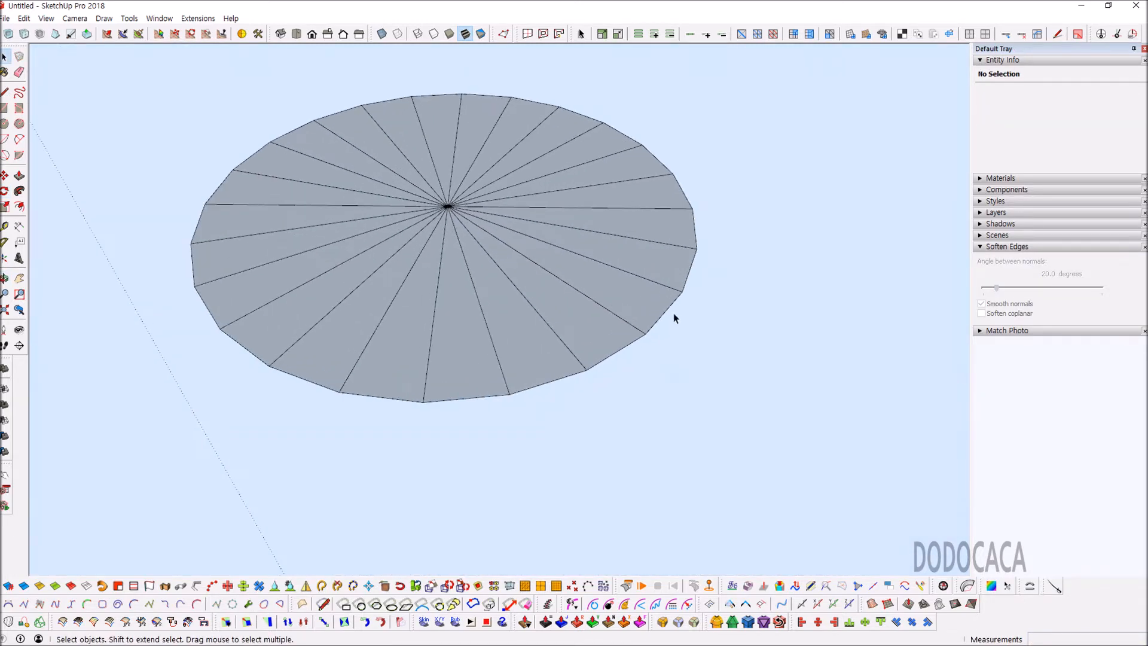
# Step: Select single rim segments of the divided circle and try a line from one segment's midpoint towards the centre
pyautogui.click(658, 283)
pyautogui.click(677, 301)
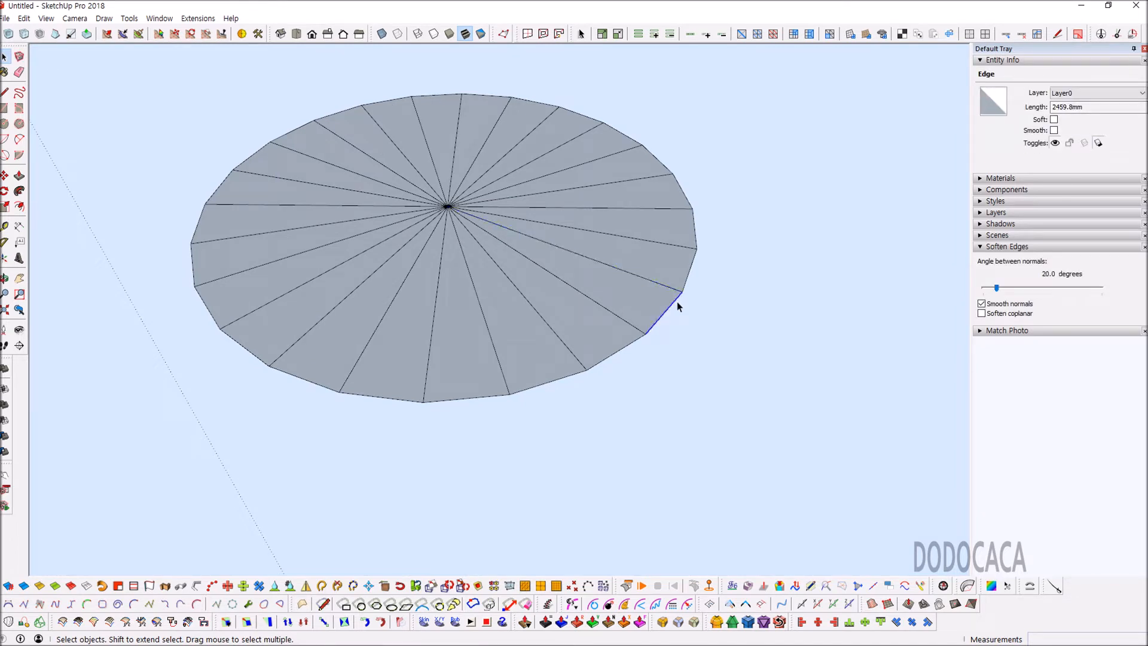
pyautogui.scroll(2, 653, 308)
pyautogui.press('l')
pyautogui.click(672, 314)
pyautogui.click(501, 231)
pyautogui.press('space')
pyautogui.click(677, 306)
pyautogui.click(679, 308)
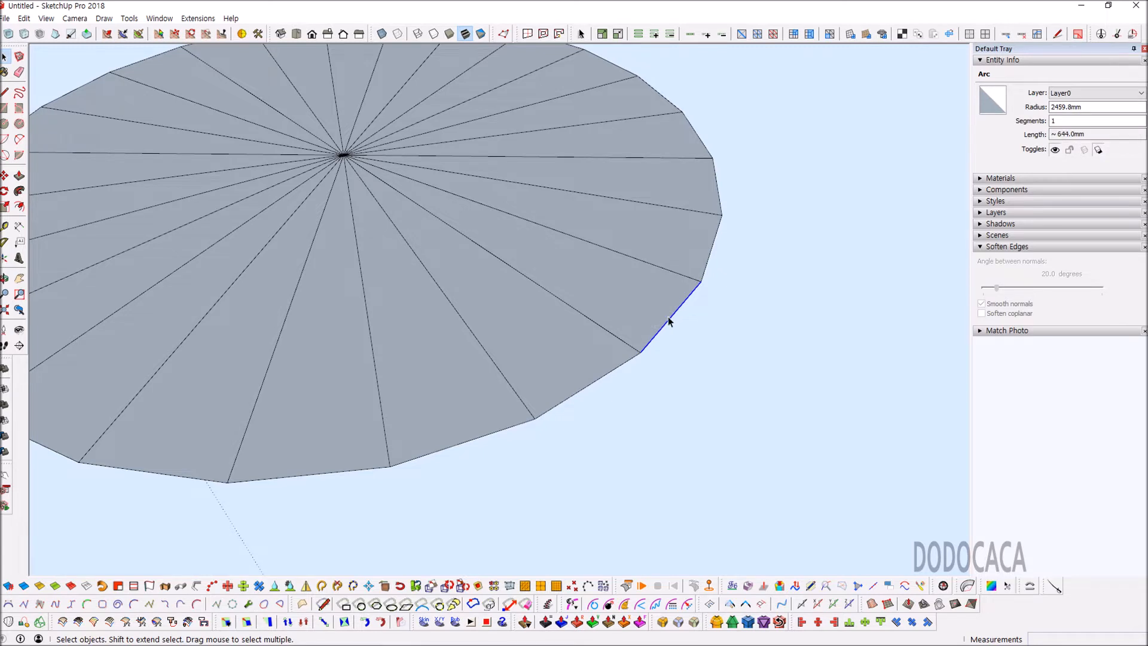
# Step: Raise the divided circle's centre vertex vertically by about 3534 mm, matching the height of the neighbouring cone's apex
pyautogui.scroll(-3, 670, 311)
pyautogui.scroll(3, 497, 232)
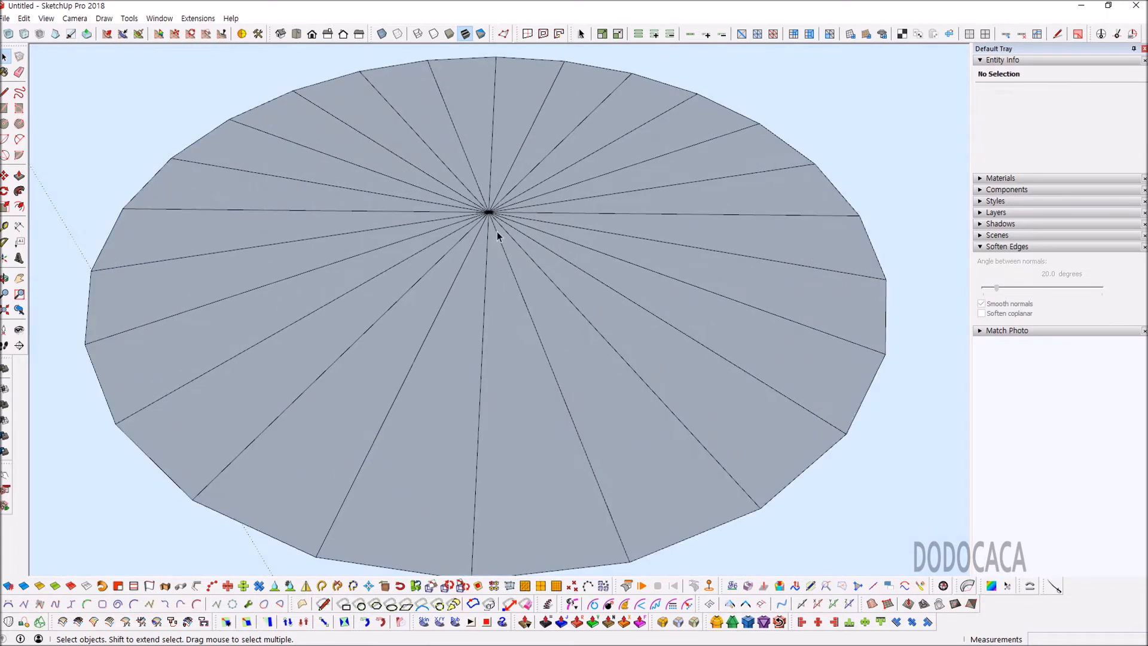
pyautogui.press('m')
pyautogui.click(489, 212)
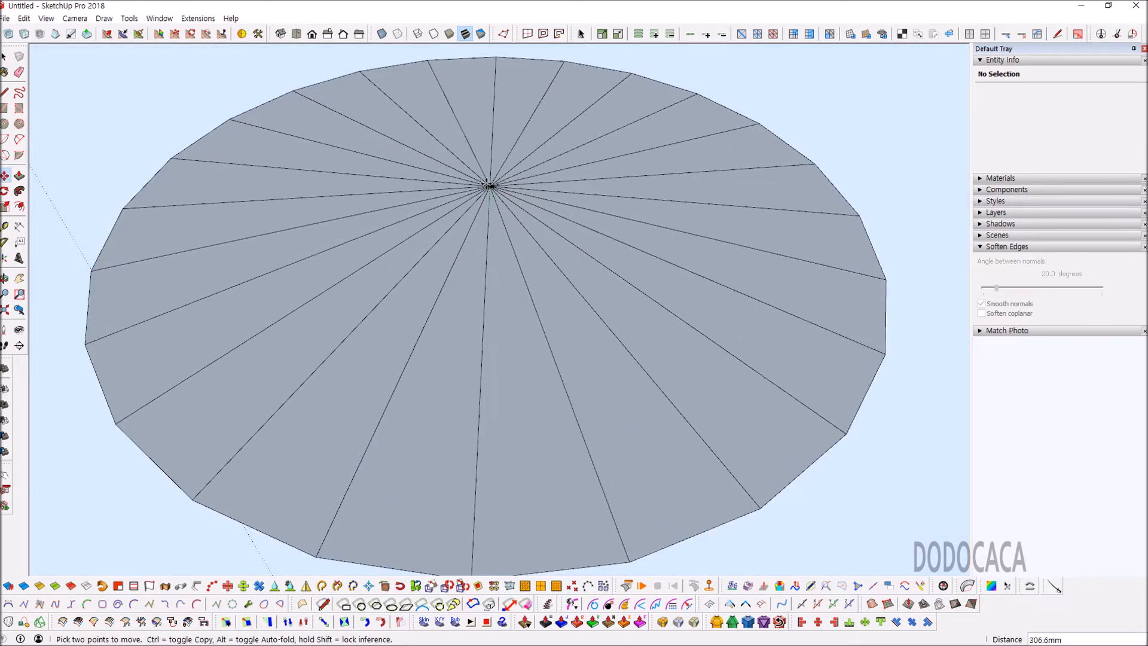
pyautogui.scroll(-3, 489, 158)
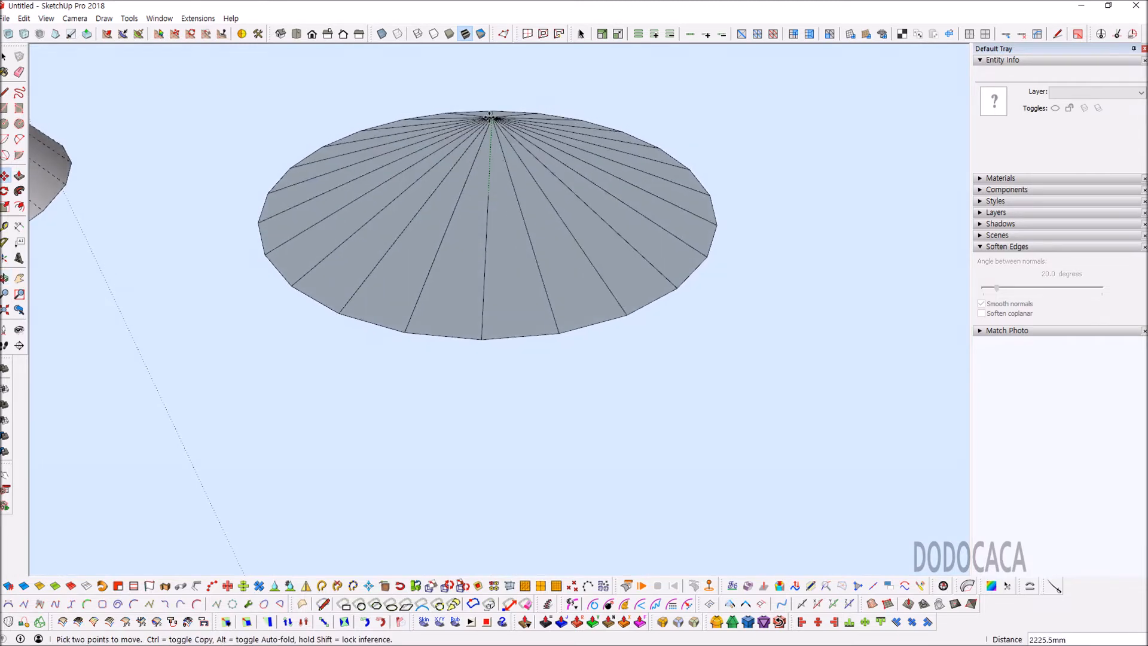
pyautogui.scroll(-5, 489, 120)
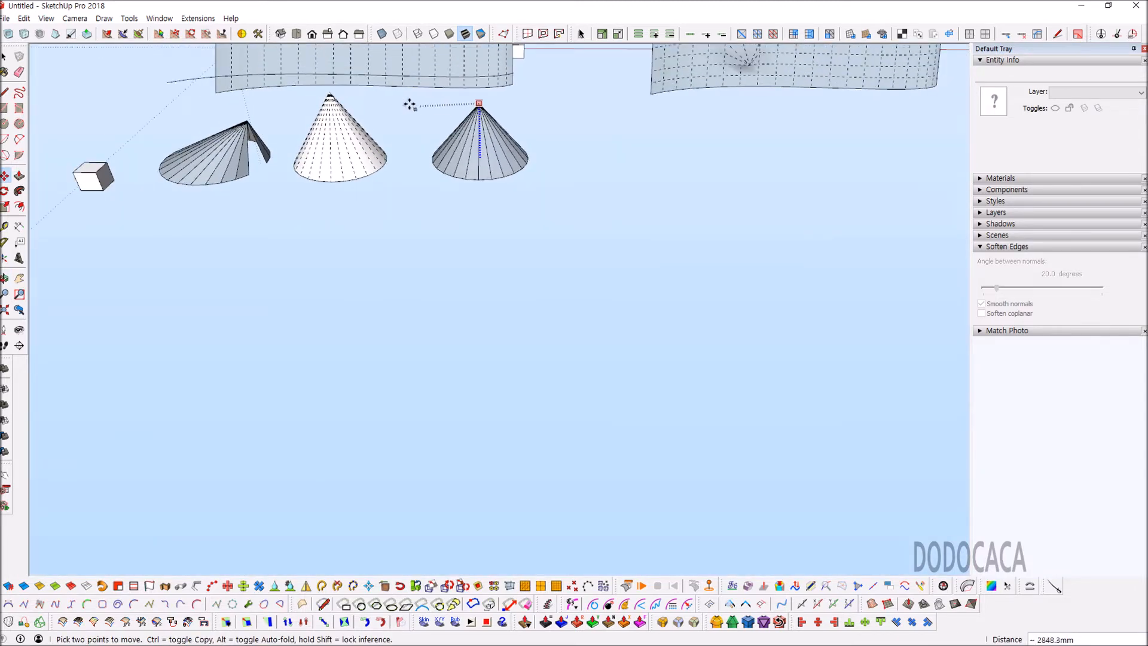
pyautogui.click(327, 92)
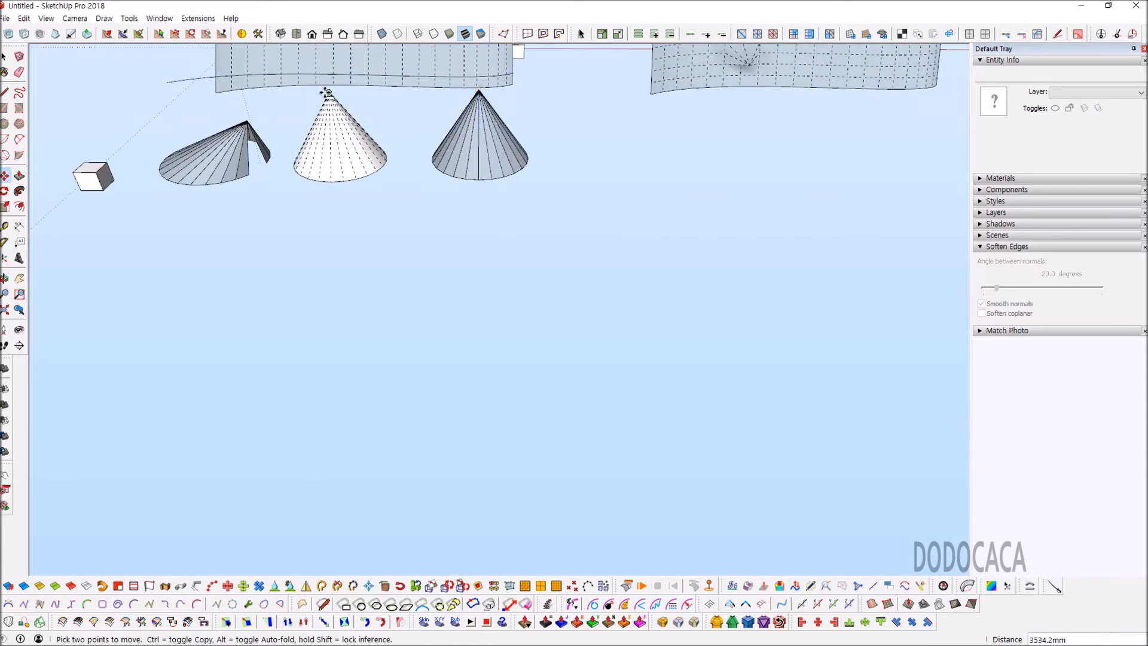
pyautogui.press('space')
# Step: Reverse the faces of the grey cone beside the white one and soften its edges at 20 degrees with smooth normals
pyautogui.scroll(4, 473, 123)
pyautogui.moveTo(475, 128); pyautogui.dragTo(625, 162, button='middle')
pyautogui.scroll(3, 505, 184)
pyautogui.tripleClick(505, 184)
pyautogui.scroll(4, 504, 184)
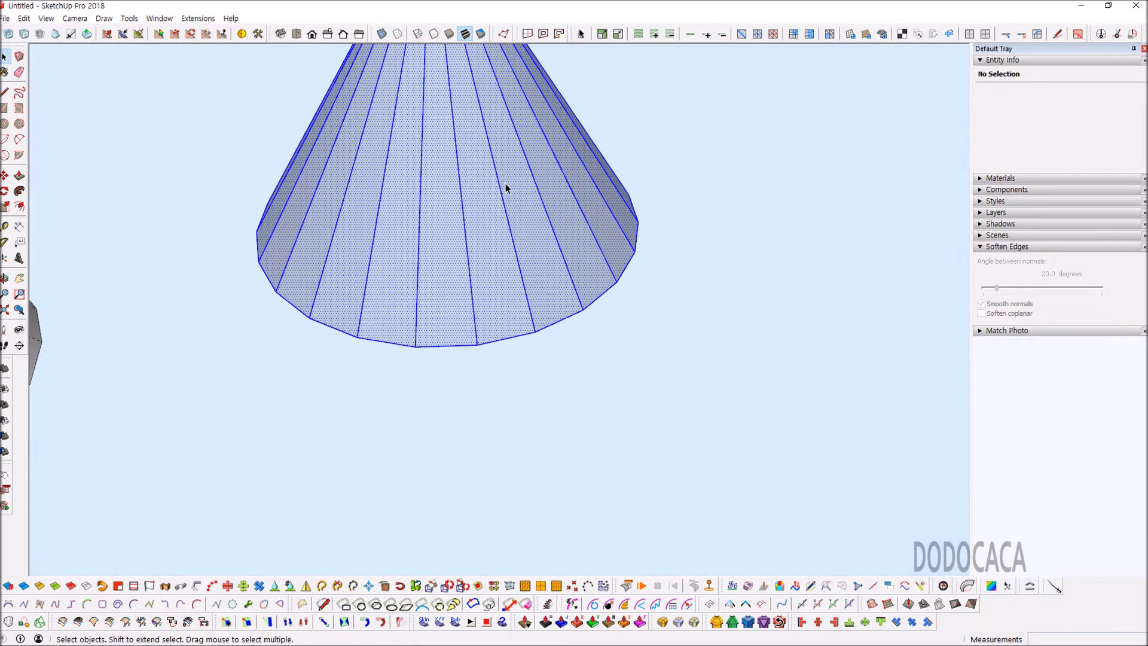
pyautogui.rightClick(506, 186)
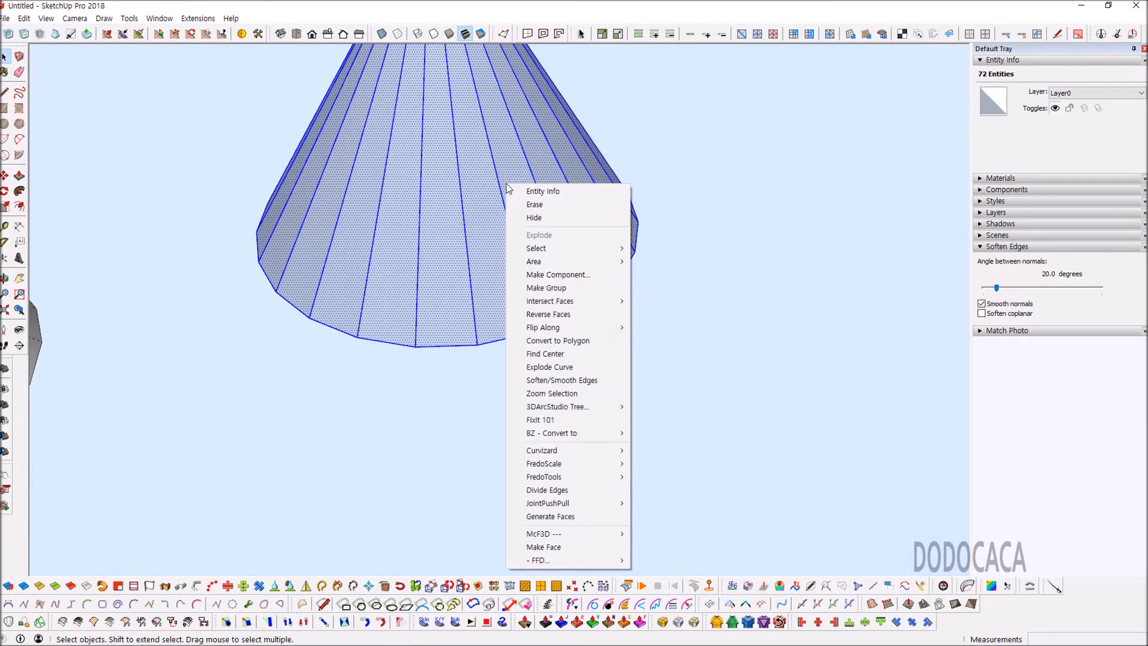
pyautogui.click(578, 313)
pyautogui.scroll(-3, 577, 308)
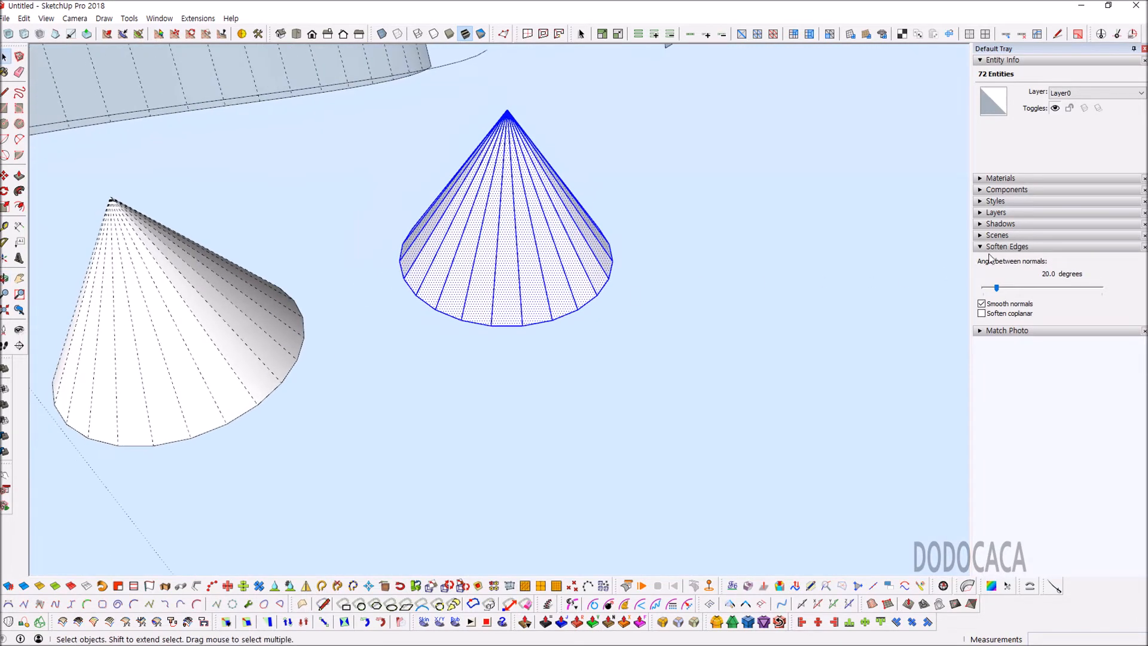
pyautogui.click(982, 306)
pyautogui.click(982, 307)
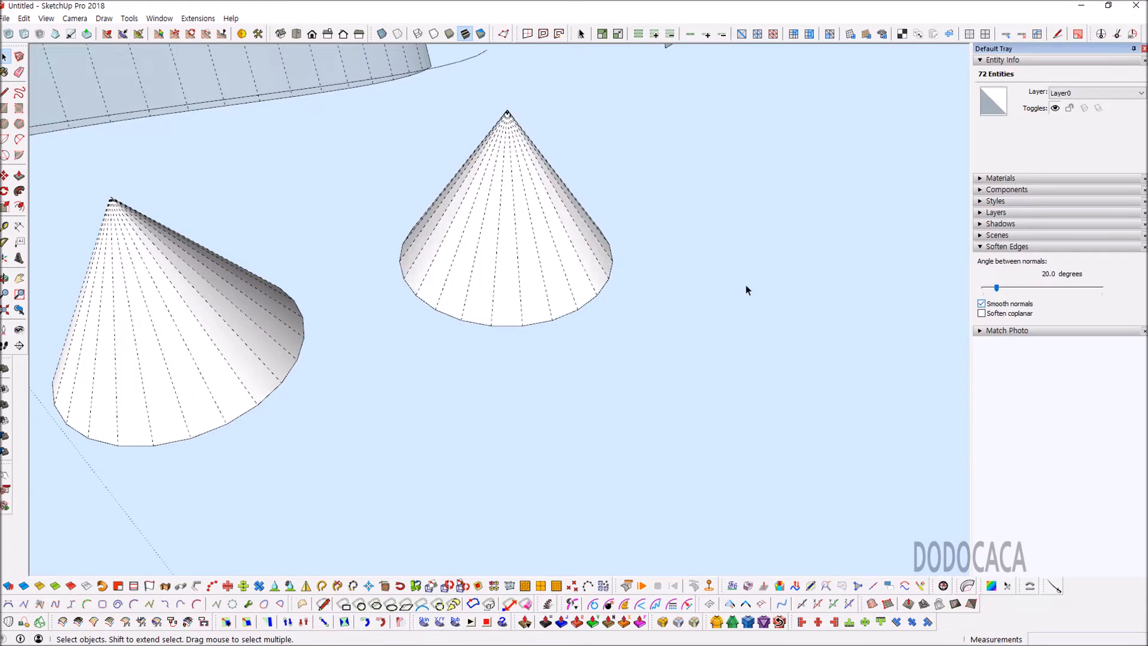
# Step: Delete all guides and turn off the display of hidden geometry
pyautogui.scroll(-4, 543, 264)
pyautogui.moveTo(542, 263); pyautogui.dragTo(439, 214, button='middle')
pyautogui.scroll(4, 562, 253)
pyautogui.moveTo(562, 253)
pyautogui.mouseDown(button='middle')
pyautogui.moveTo(403, 269)
pyautogui.moveTo(297, 246)
pyautogui.moveTo(590, 254)
pyautogui.moveTo(558, 269)
pyautogui.mouseUp(button='middle')
pyautogui.scroll(-5, 559, 269)
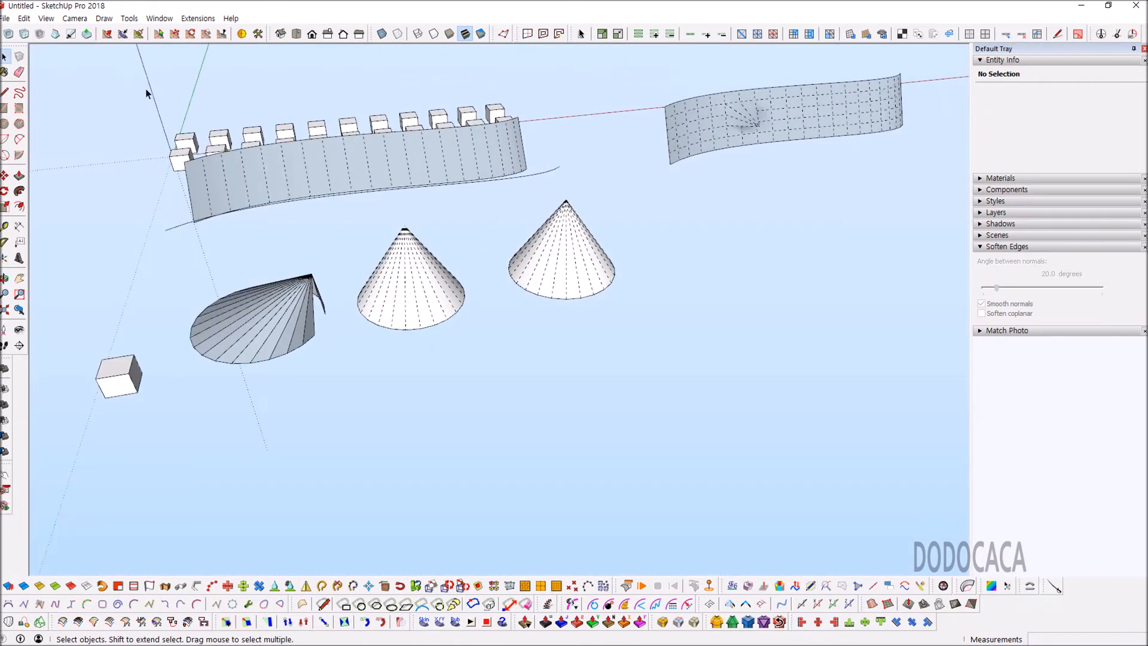
pyautogui.click(24, 18)
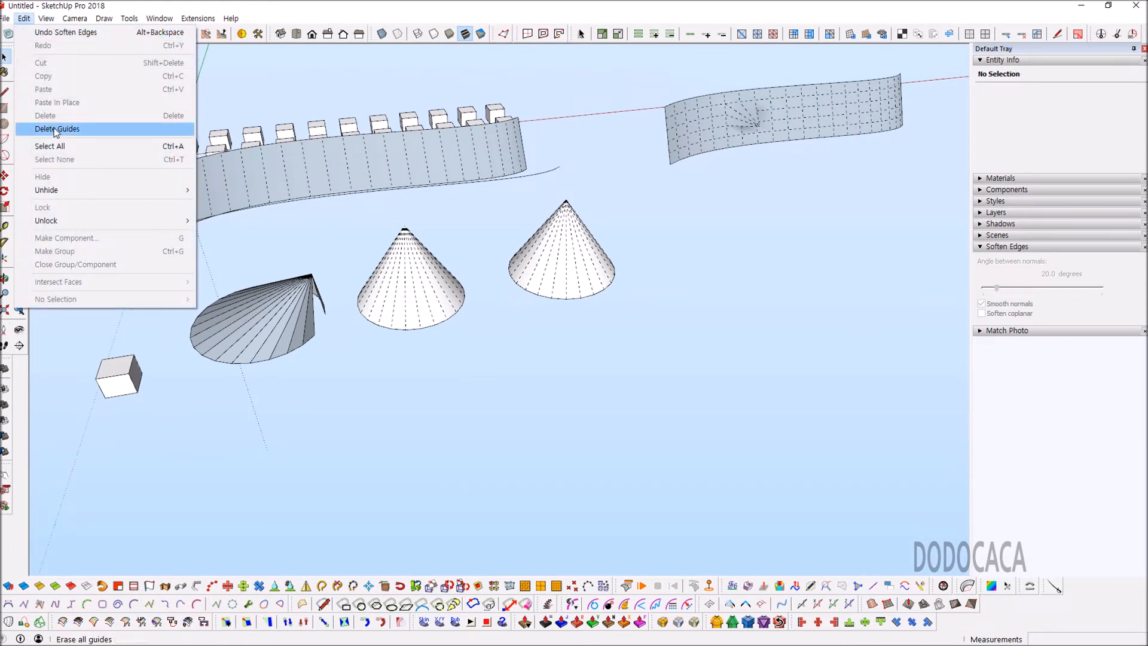
pyautogui.click(56, 131)
pyautogui.click(46, 18)
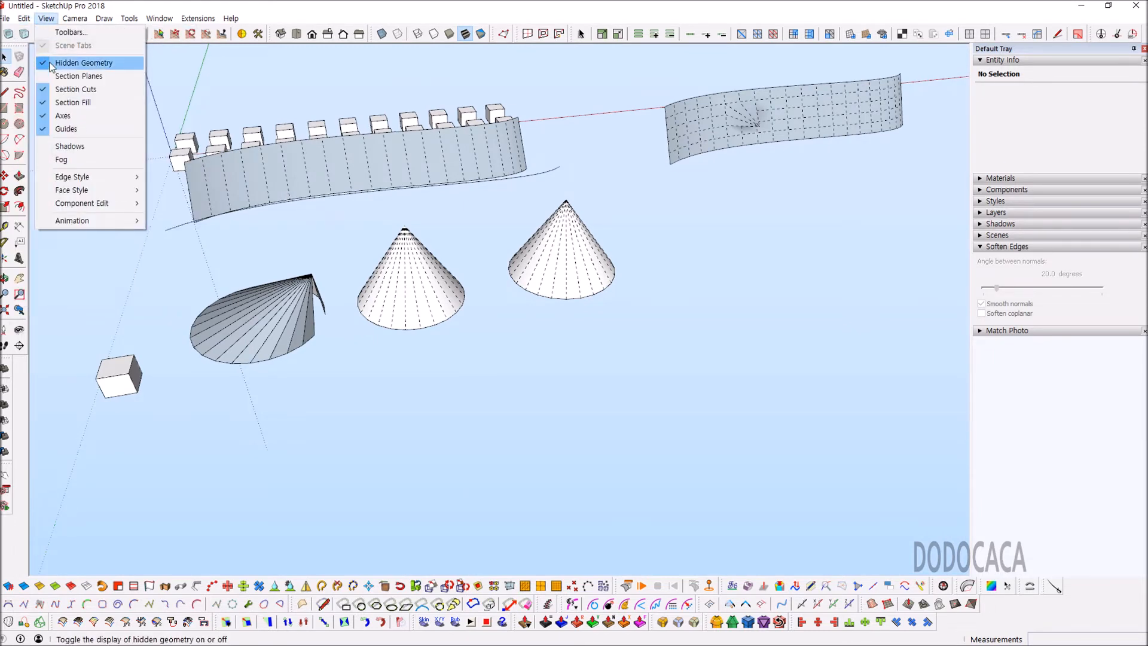
pyautogui.click(51, 63)
pyautogui.scroll(-4, 487, 226)
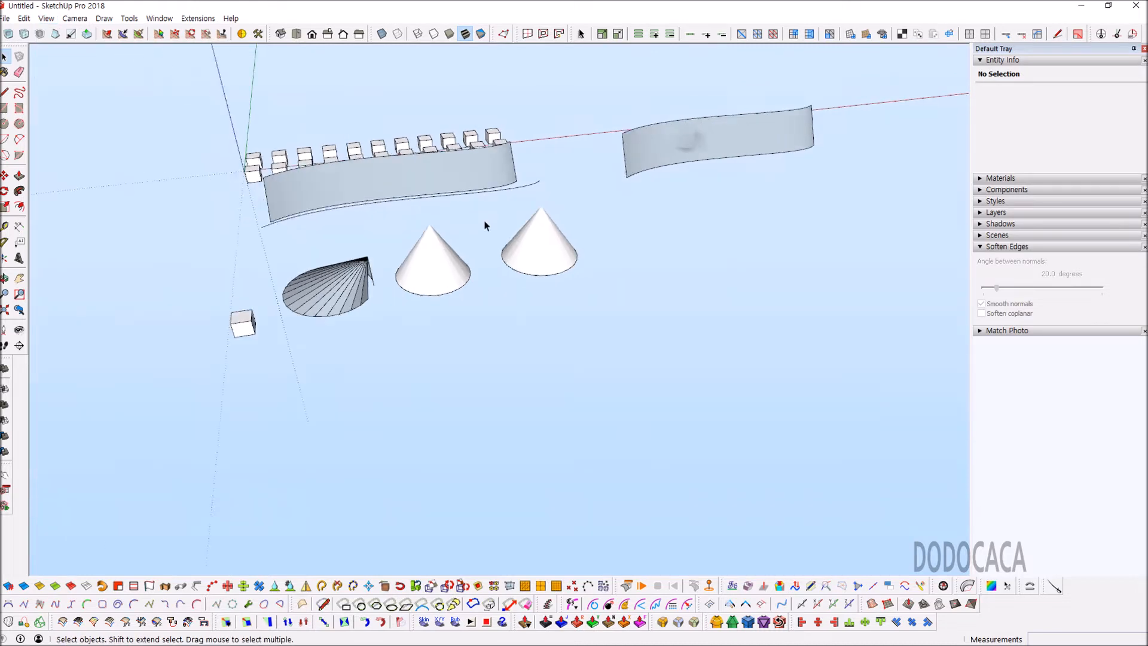
pyautogui.scroll(6, 496, 251)
pyautogui.scroll(-2, 519, 303)
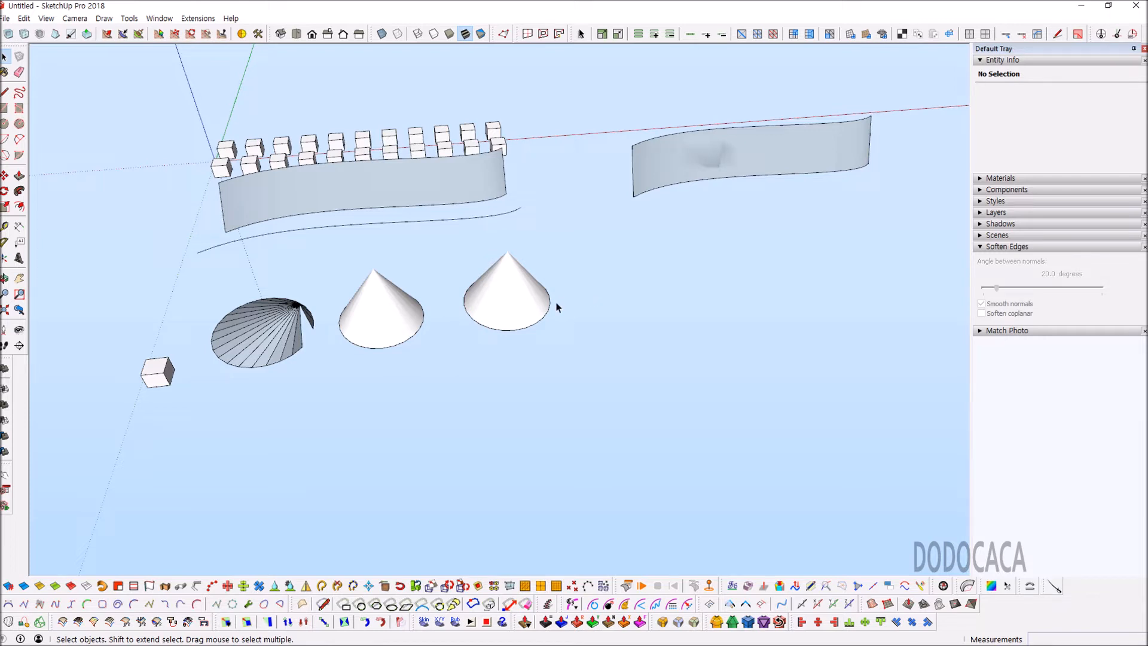
# Step: Draw a circle with a radius of about 3970 mm on the ground beside the cones
pyautogui.press('c')
pyautogui.click(666, 284)
pyautogui.click(736, 274)
pyautogui.moveTo(735, 267); pyautogui.dragTo(720, 297, button='middle')
pyautogui.press('space')
# Step: Draw two lines from the new circle's centre to rim vertices four segments apart, splitting off a 60-degree sector
pyautogui.scroll(5, 719, 299)
pyautogui.press('l')
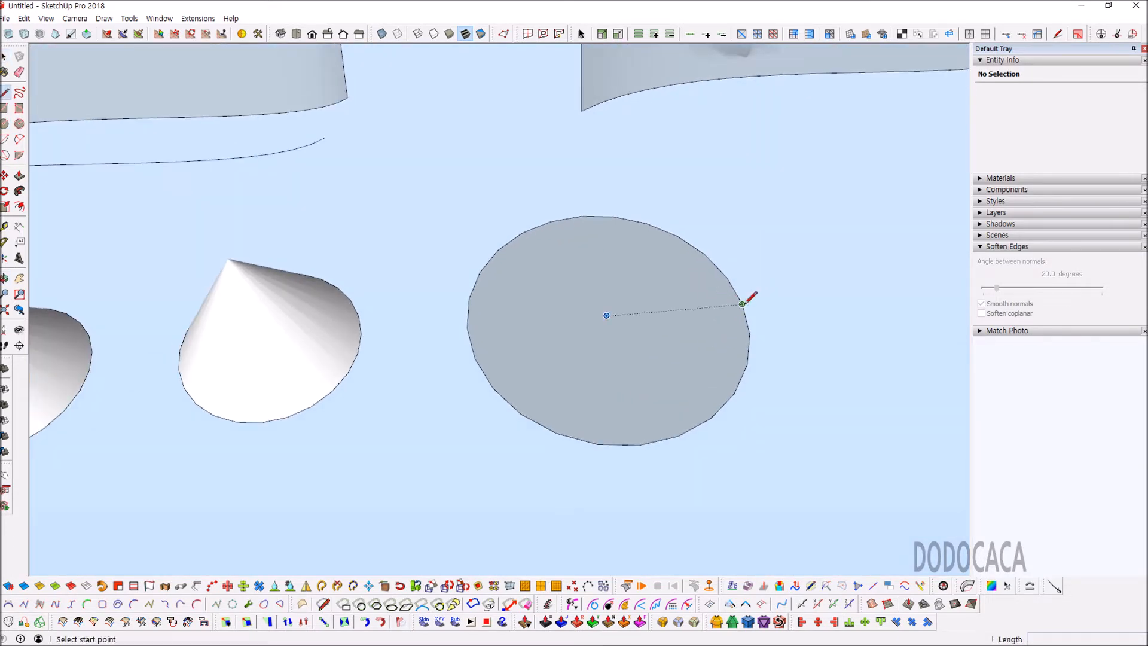
pyautogui.click(607, 315)
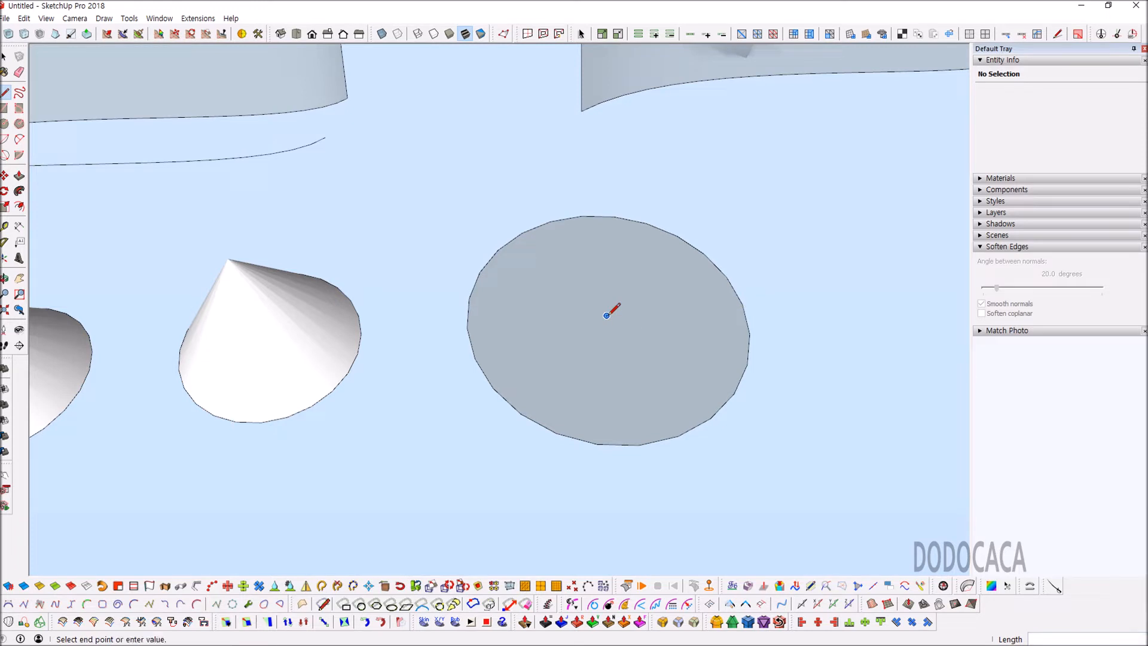
pyautogui.click(742, 304)
pyautogui.press('space')
pyautogui.press('l')
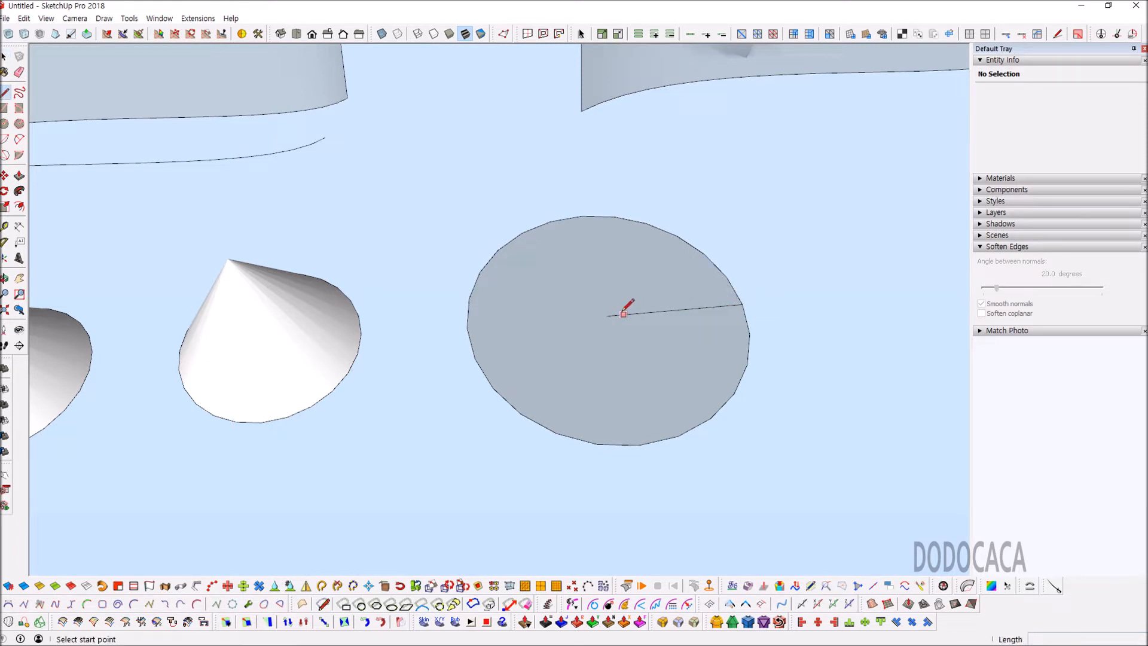
pyautogui.click(607, 315)
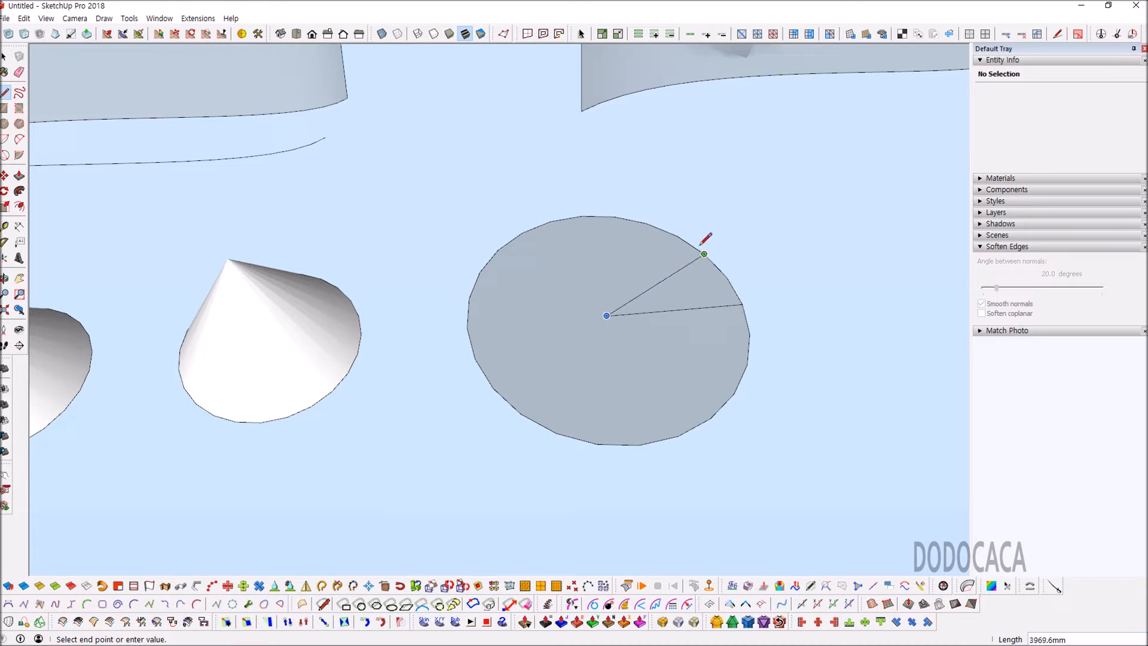
pyautogui.click(647, 224)
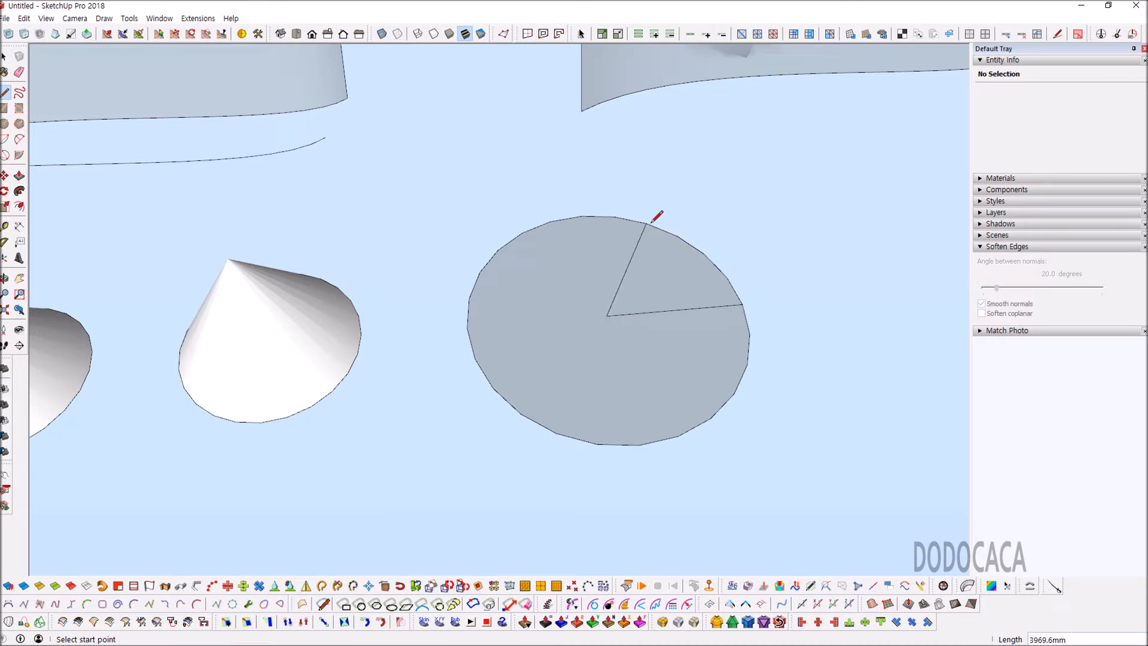
# Step: Delete the larger 20-segment arc of the circle, keeping the four-segment sector
pyautogui.press('space')
pyautogui.scroll(2, 711, 289)
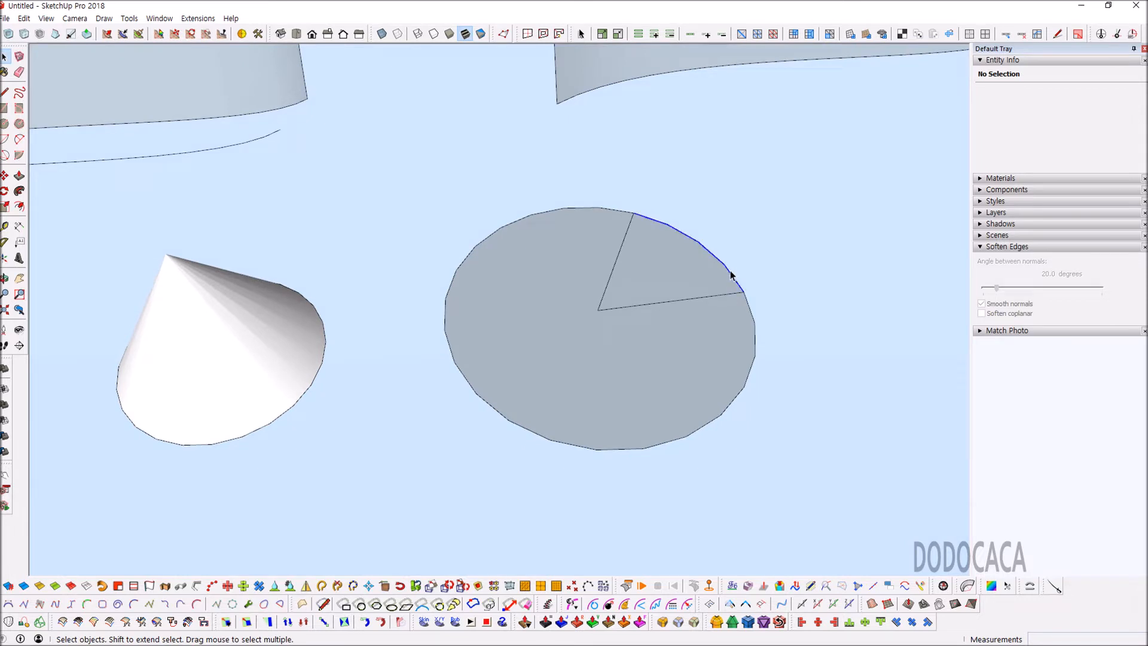
pyautogui.click(732, 275)
pyautogui.click(756, 322)
pyautogui.moveTo(756, 322); pyautogui.dragTo(709, 341, button='middle')
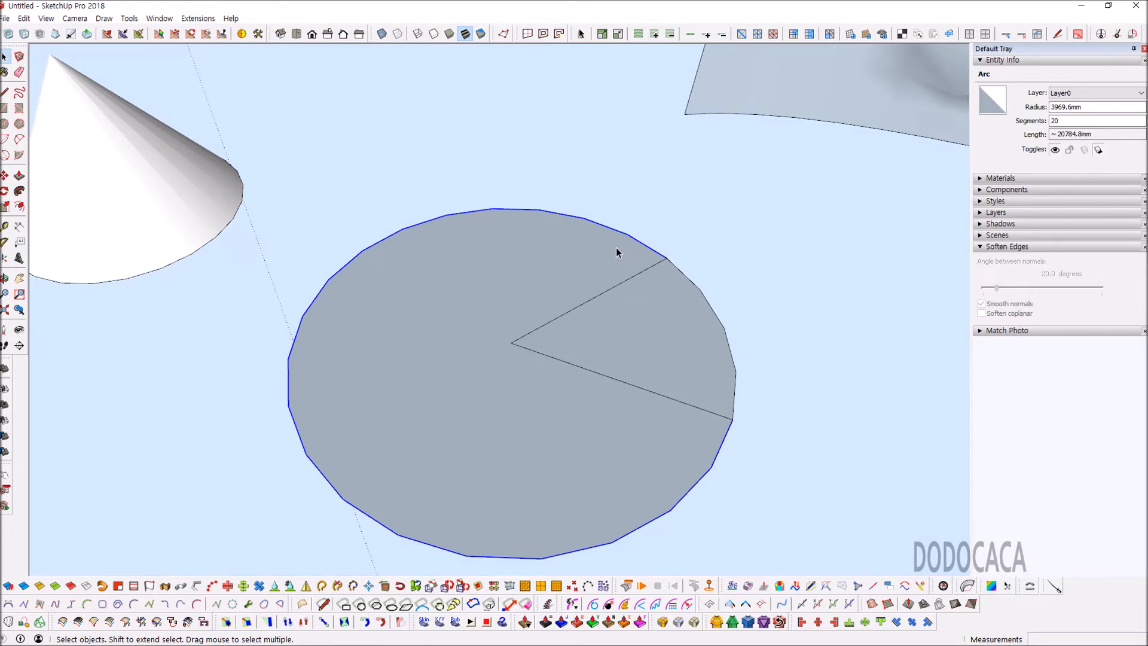
pyautogui.press('Delete')
# Step: Draw a vertical line up from the sector's centre corner and lay a guide along it
pyautogui.moveTo(616, 247); pyautogui.dragTo(716, 275, button='middle')
pyautogui.scroll(-5, 705, 272)
pyautogui.moveTo(632, 163)
pyautogui.mouseDown(button='middle')
pyautogui.moveTo(881, 120)
pyautogui.moveTo(879, 99)
pyautogui.mouseUp(button='middle')
pyautogui.scroll(5, 662, 230)
pyautogui.press('l')
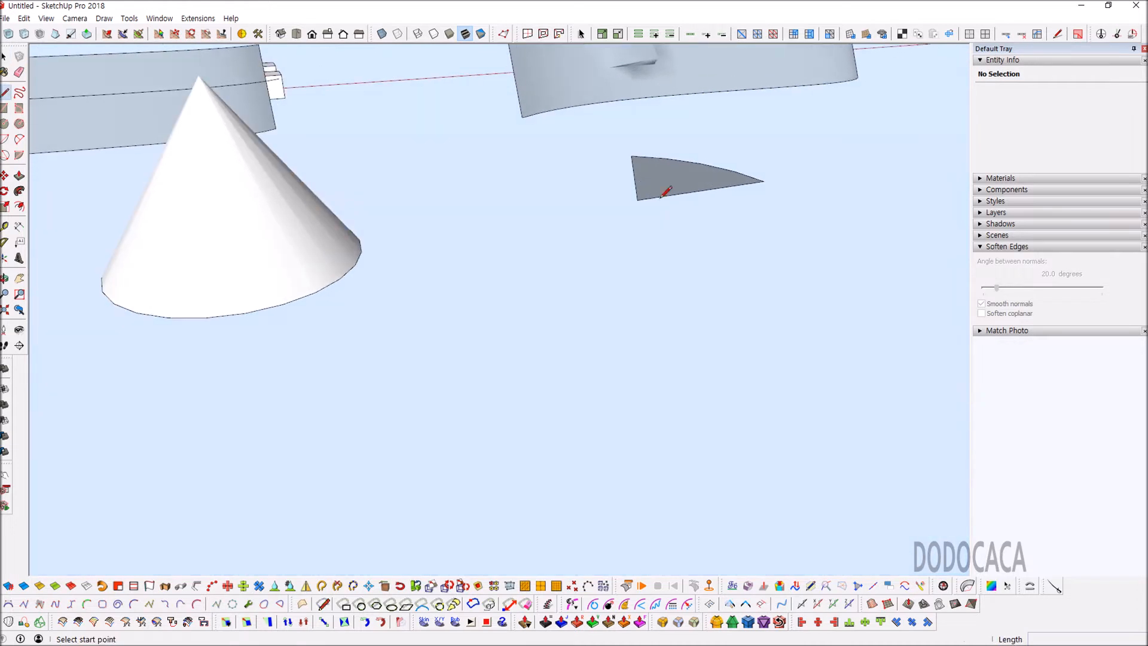
pyautogui.click(639, 198)
pyautogui.scroll(-3, 642, 201)
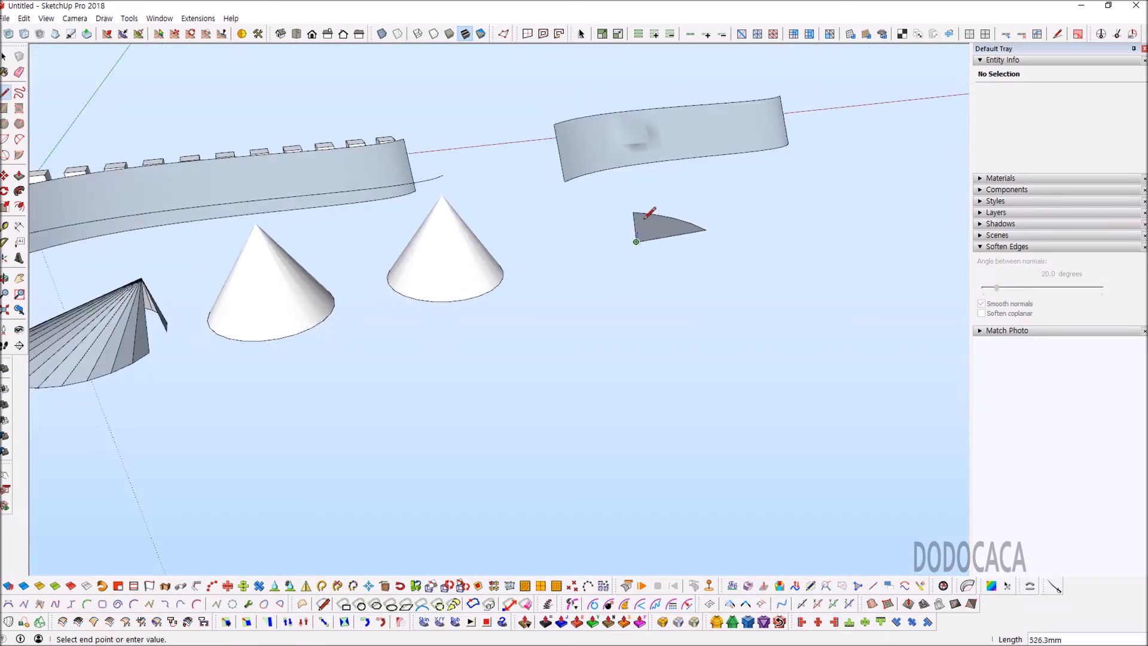
pyautogui.scroll(3, 652, 169)
pyautogui.press('t')
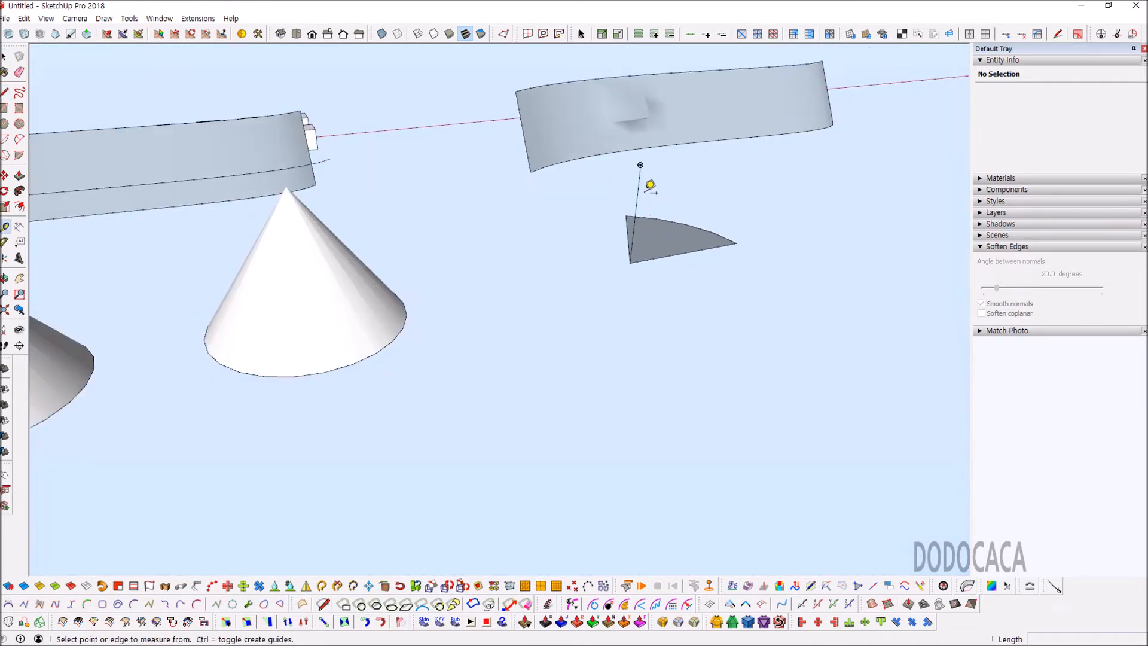
pyautogui.press('space')
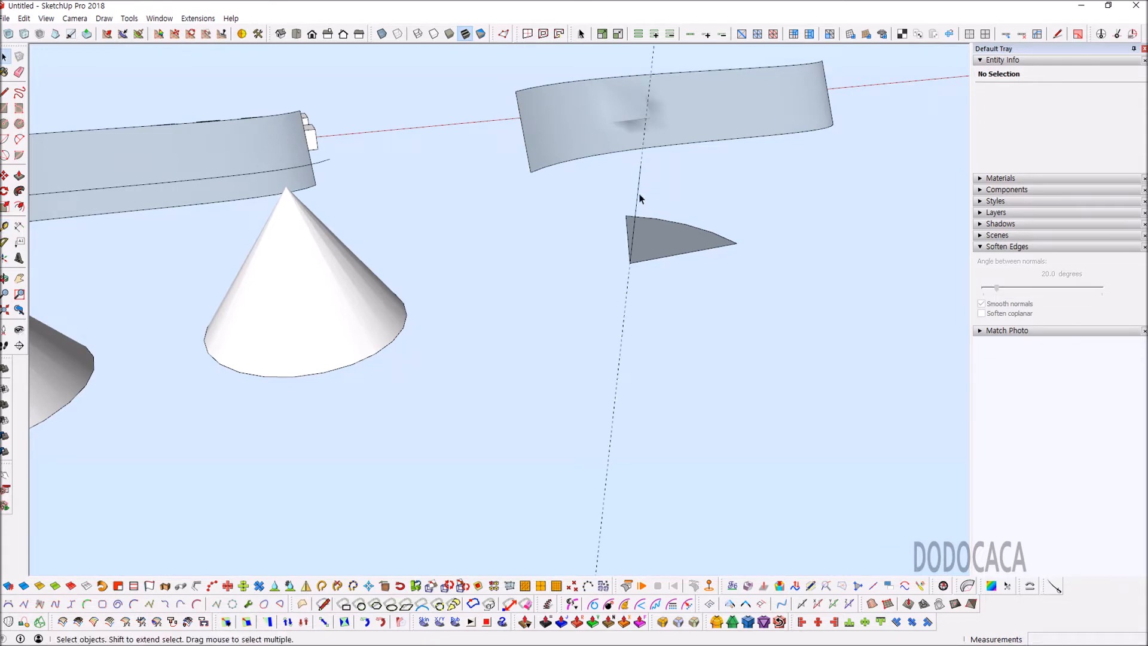
# Step: Remove the vertical line and erase the sector's two radius lines, keeping only the arc and the guide
pyautogui.click(638, 199)
pyautogui.press('Delete')
pyautogui.moveTo(638, 199); pyautogui.dragTo(514, 343, button='middle')
pyautogui.press('e')
pyautogui.moveTo(579, 285); pyautogui.dragTo(605, 348)
pyautogui.press('space')
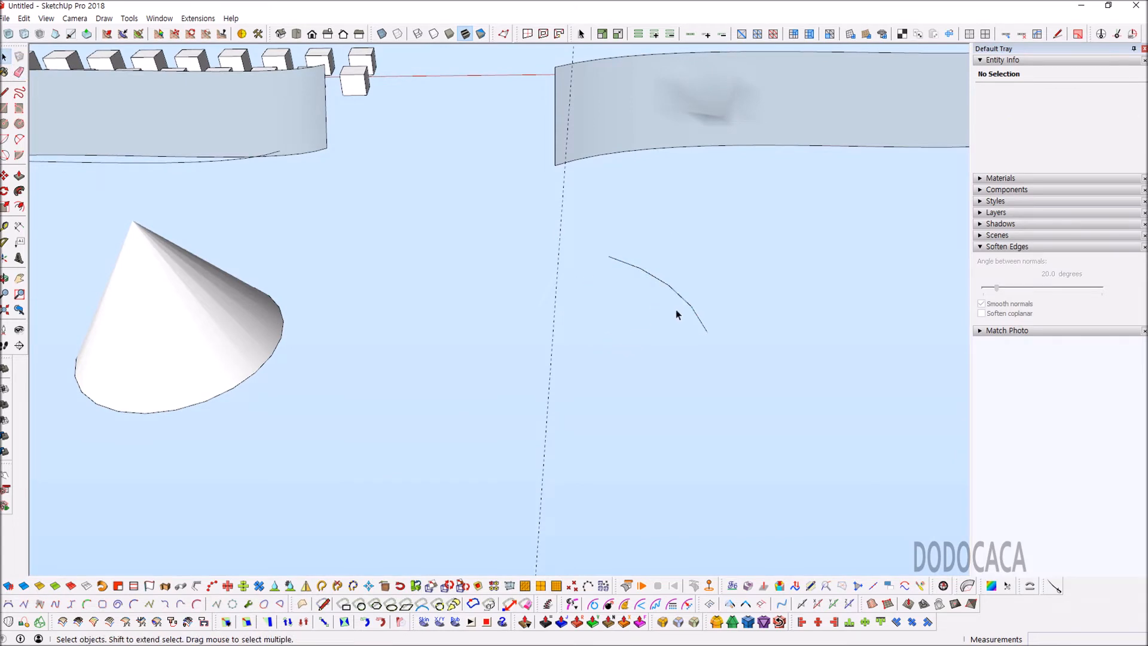
# Step: Raise one endpoint of the four-segment arc by about 2021 mm along the blue axis
pyautogui.scroll(2, 697, 339)
pyautogui.press('m')
pyautogui.click(706, 338)
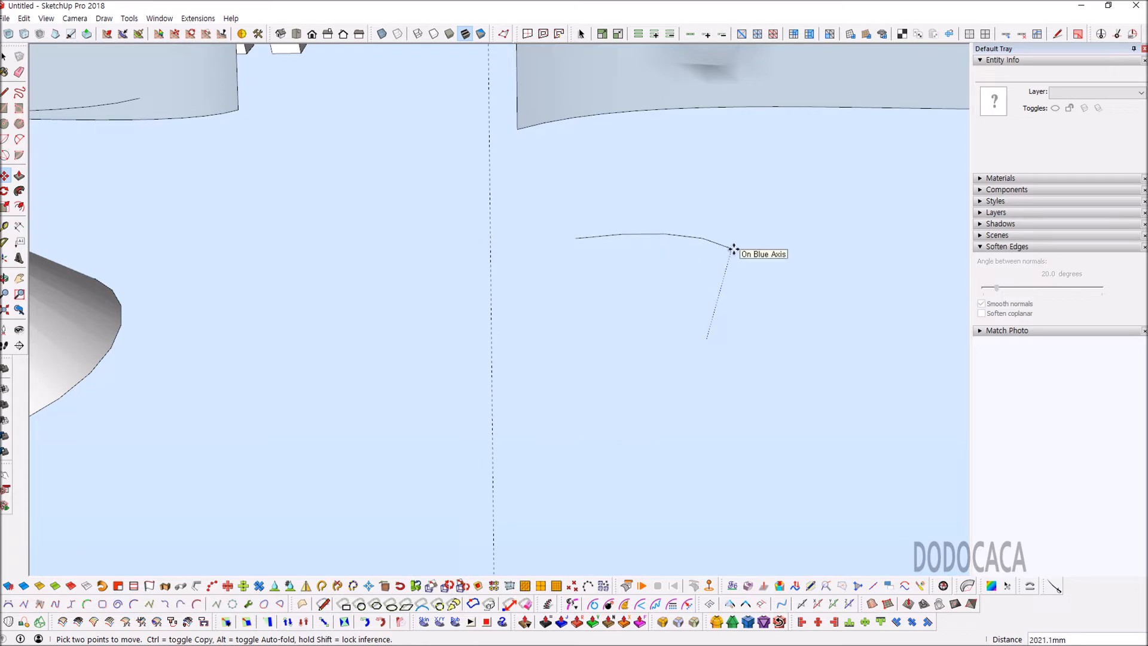
pyautogui.moveTo(733, 249); pyautogui.dragTo(718, 275, button='middle')
pyautogui.press('space')
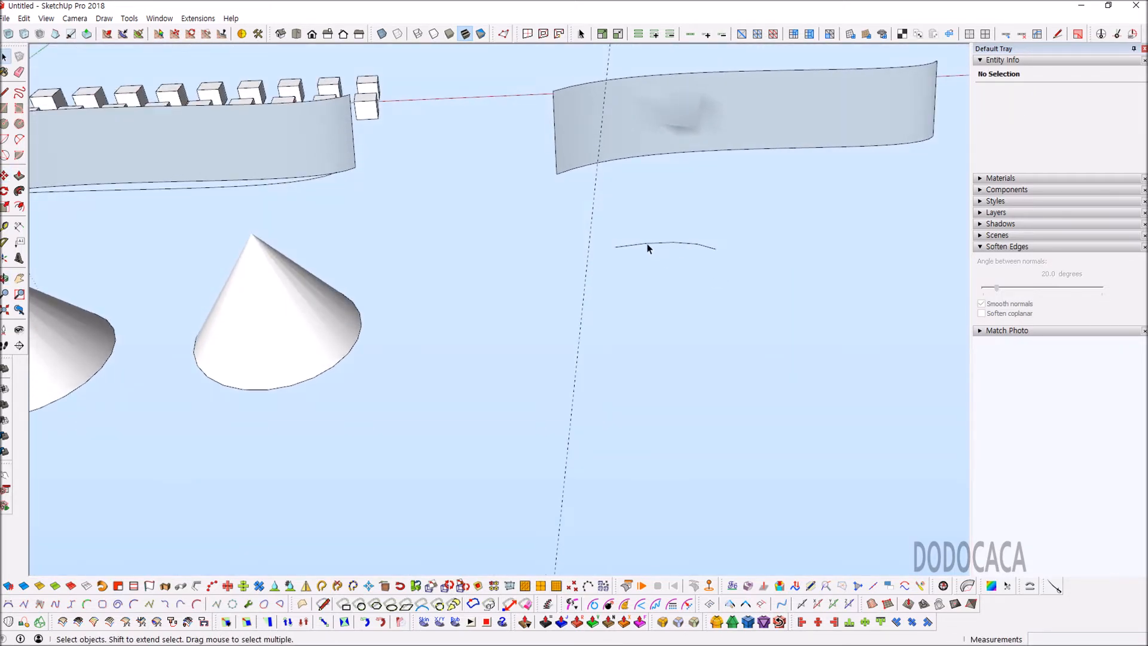
# Step: Rotate-copy the sloping arc about the vertical guide by 60 degrees, from one arc endpoint to the other
pyautogui.moveTo(647, 247); pyautogui.dragTo(629, 287, button='middle')
pyautogui.press('q')
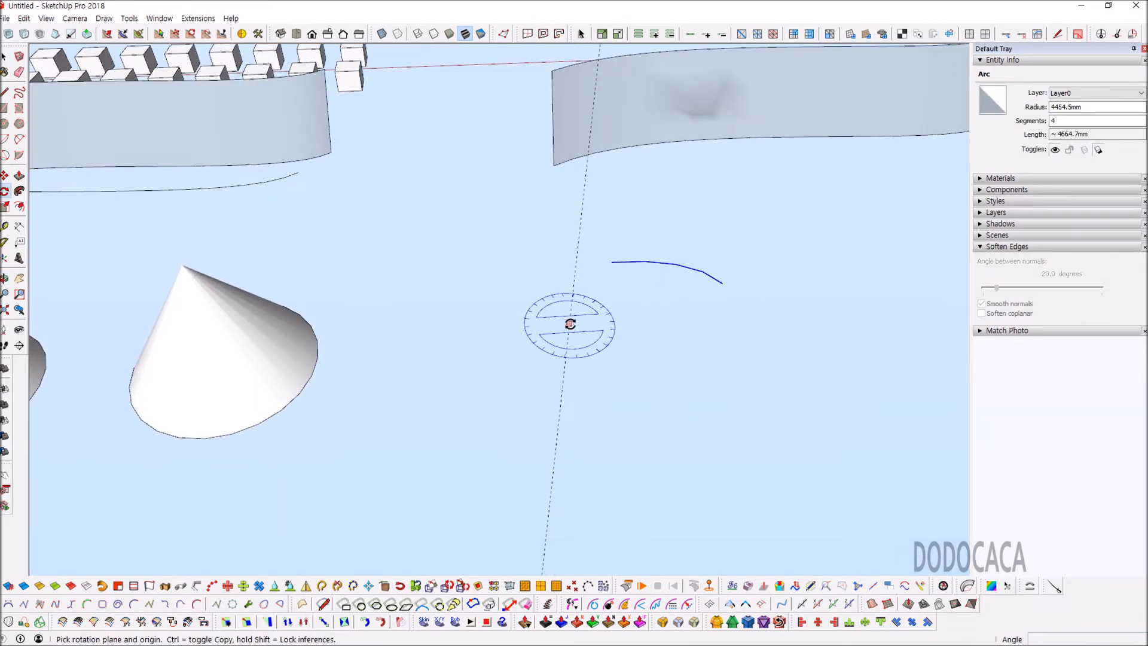
pyautogui.click(569, 325)
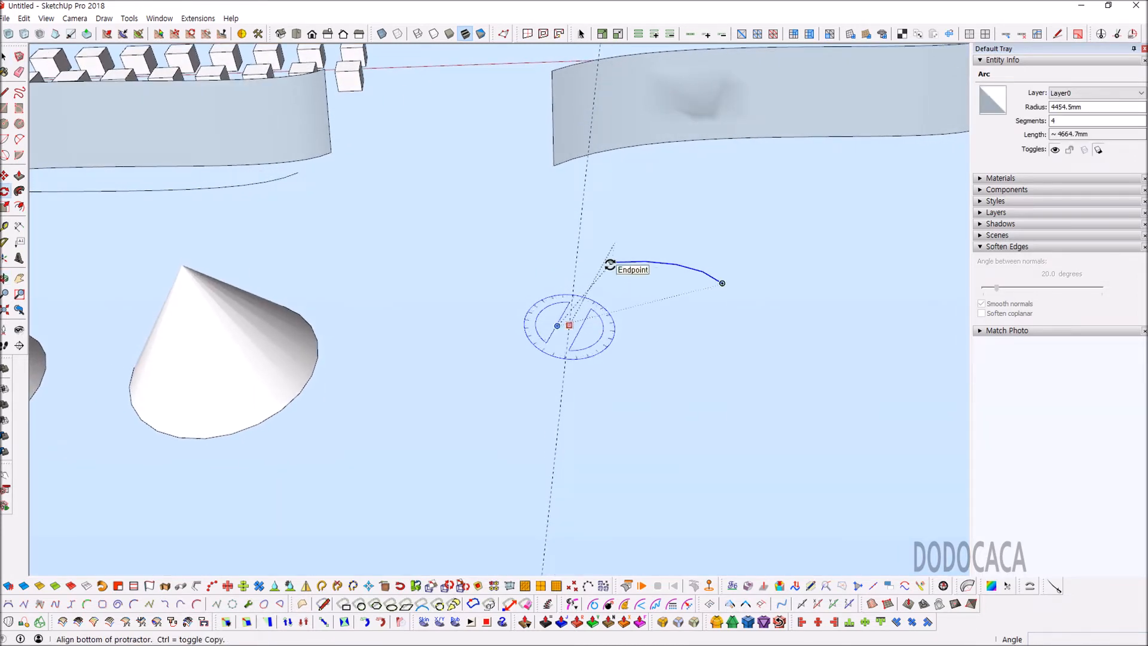
pyautogui.click(609, 263)
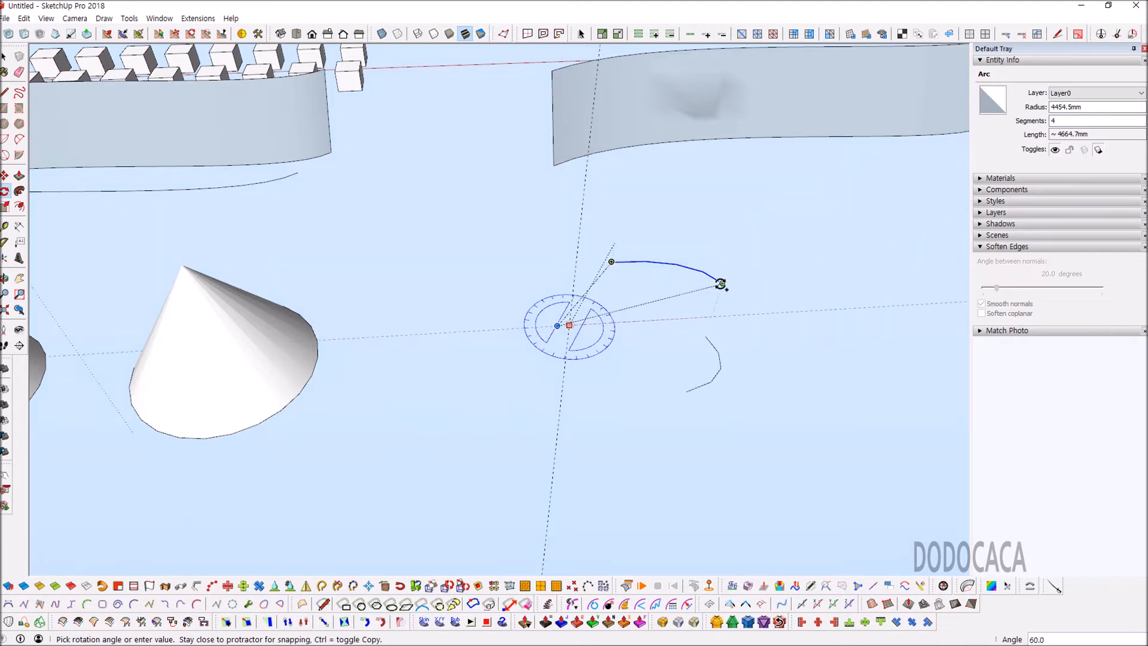
pyautogui.click(720, 283)
pyautogui.press('space')
# Step: Move the copied arc up so its lower endpoint joins the raised endpoint of the first arc
pyautogui.moveTo(730, 341); pyautogui.dragTo(758, 289, button='middle')
pyautogui.press('m')
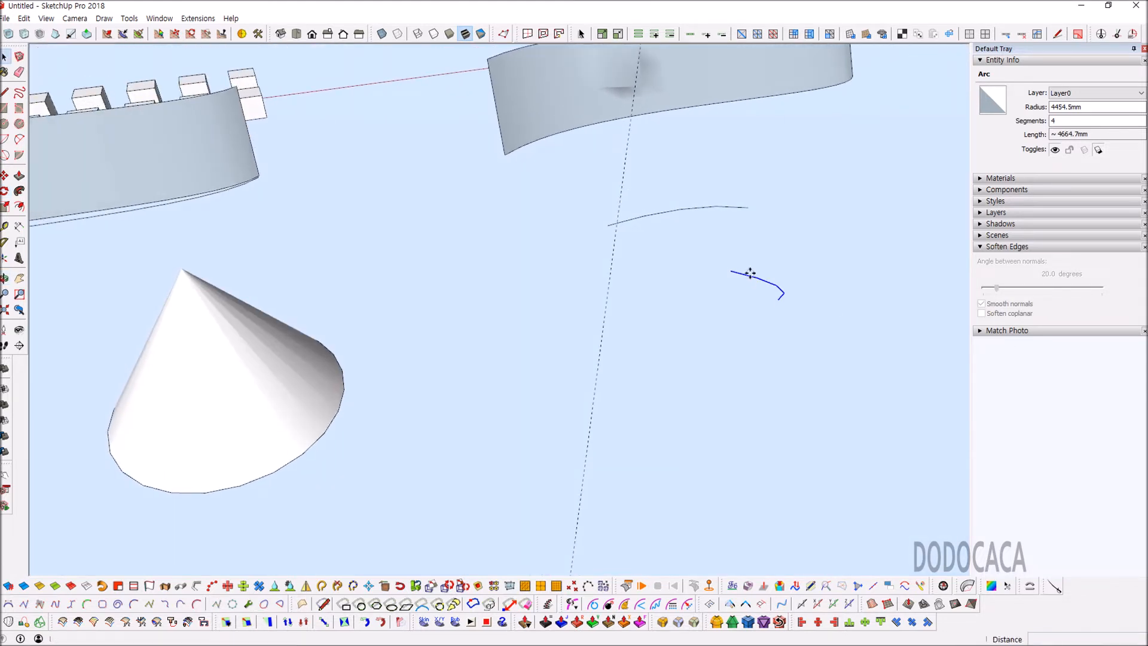
pyautogui.click(730, 271)
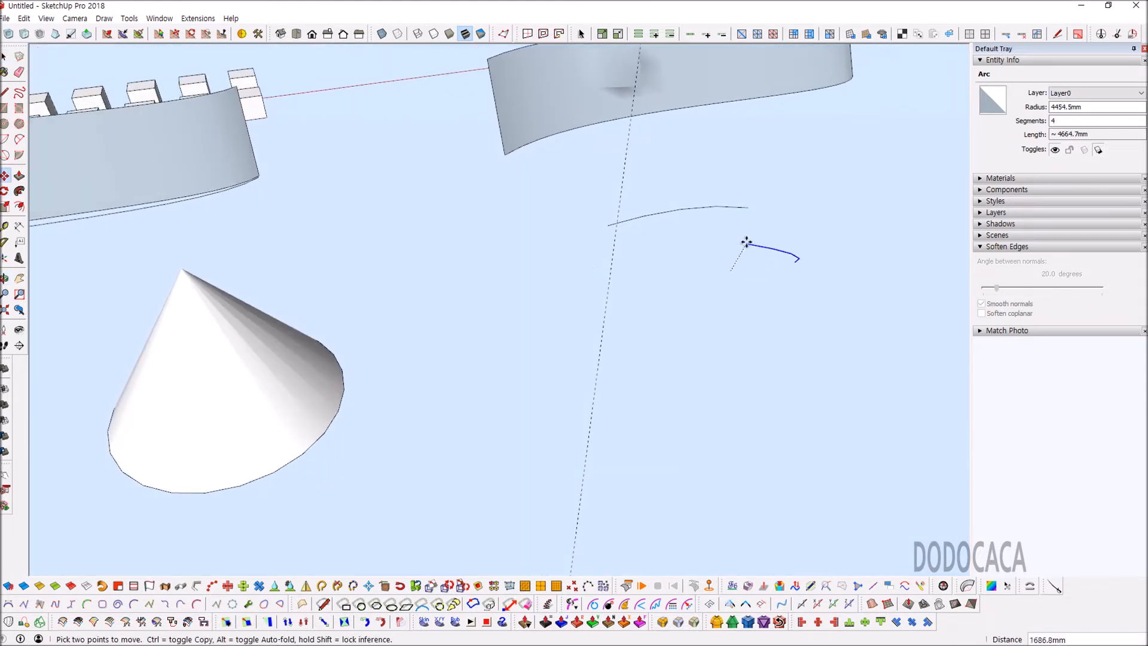
pyautogui.click(747, 207)
# Step: Select both joined arcs and rotate-copy them about the vertical guide, from the chain's start point to its end point
pyautogui.moveTo(741, 221); pyautogui.dragTo(659, 323, button='middle')
pyautogui.press('space')
pyautogui.moveTo(835, 515); pyautogui.dragTo(661, 379, button='middle')
pyautogui.scroll(2, 627, 278)
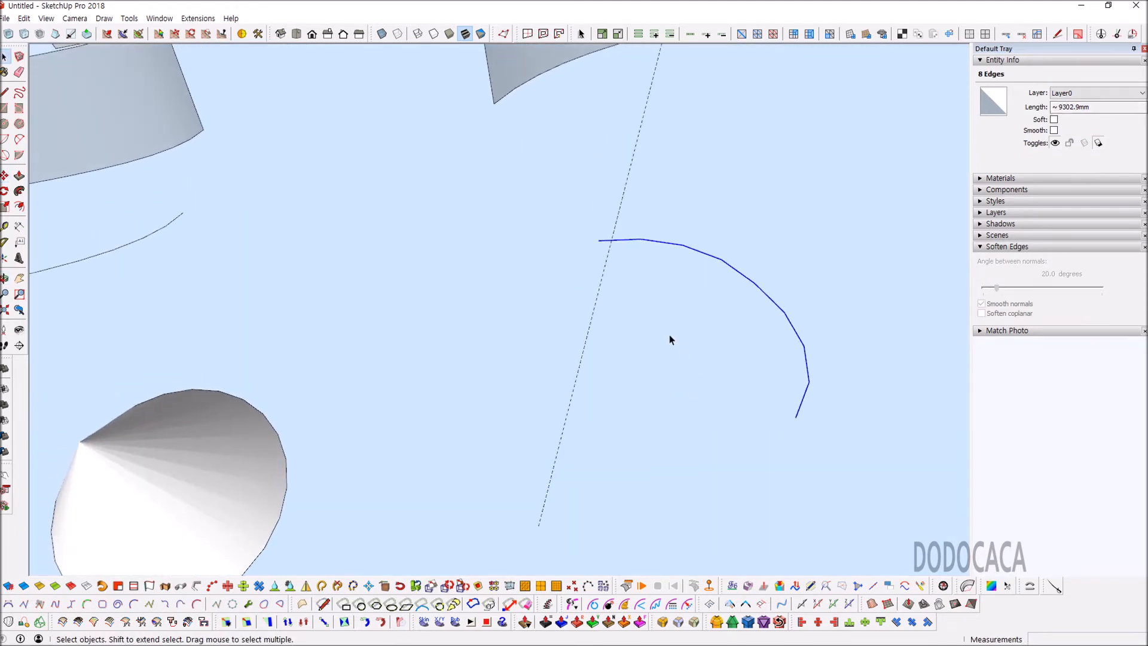
pyautogui.press('q')
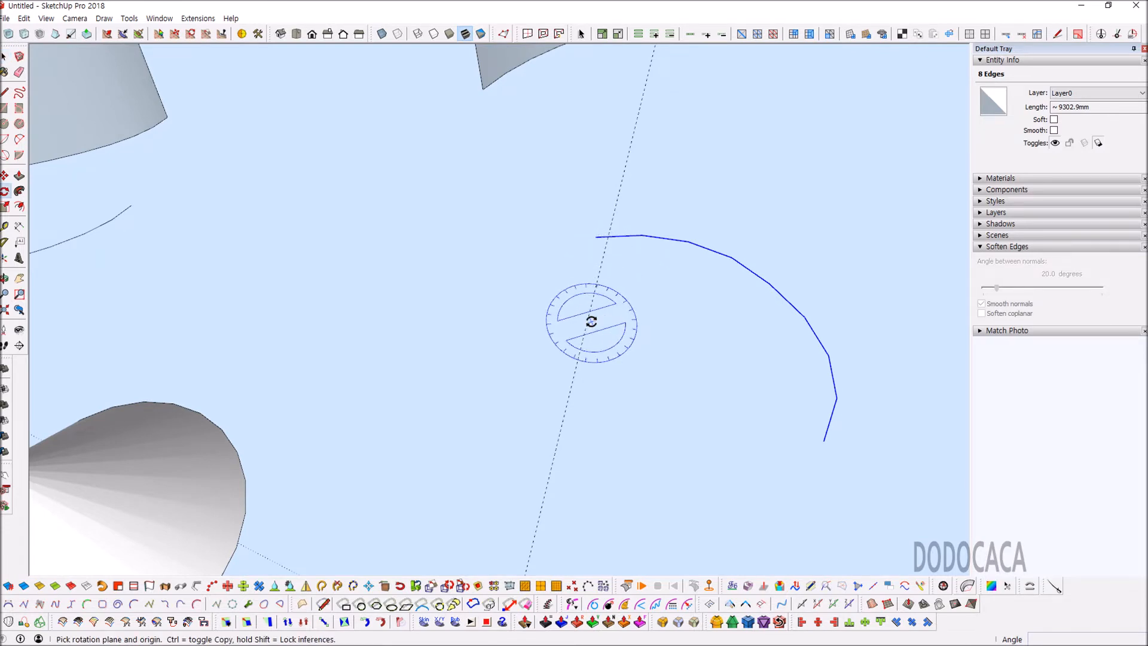
pyautogui.click(587, 319)
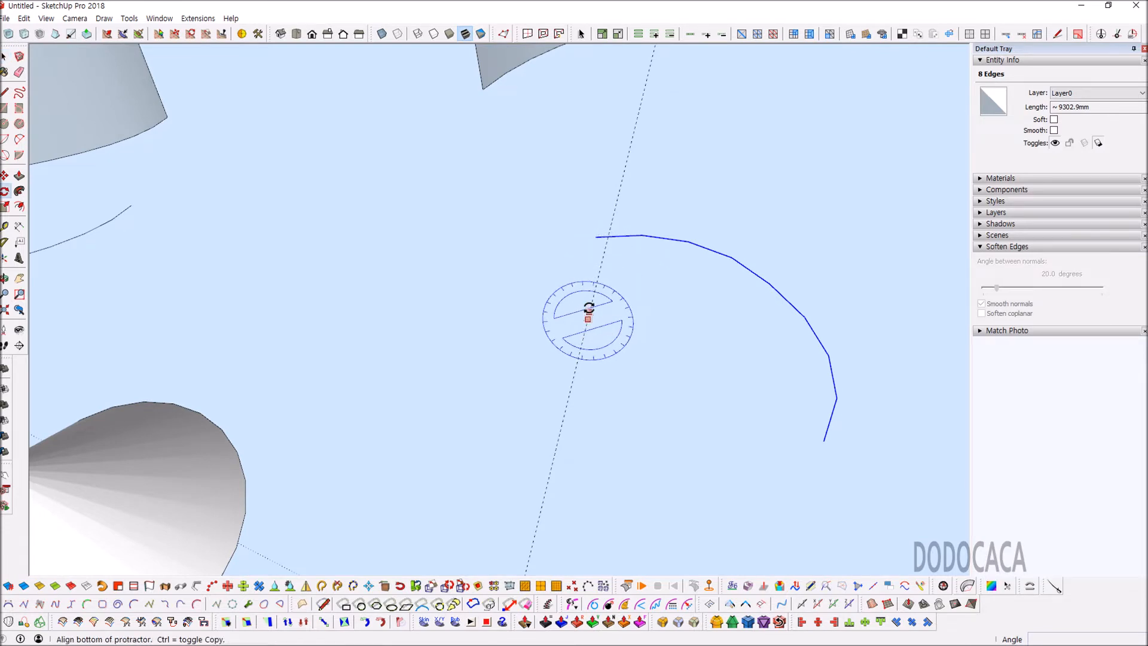
pyautogui.click(594, 238)
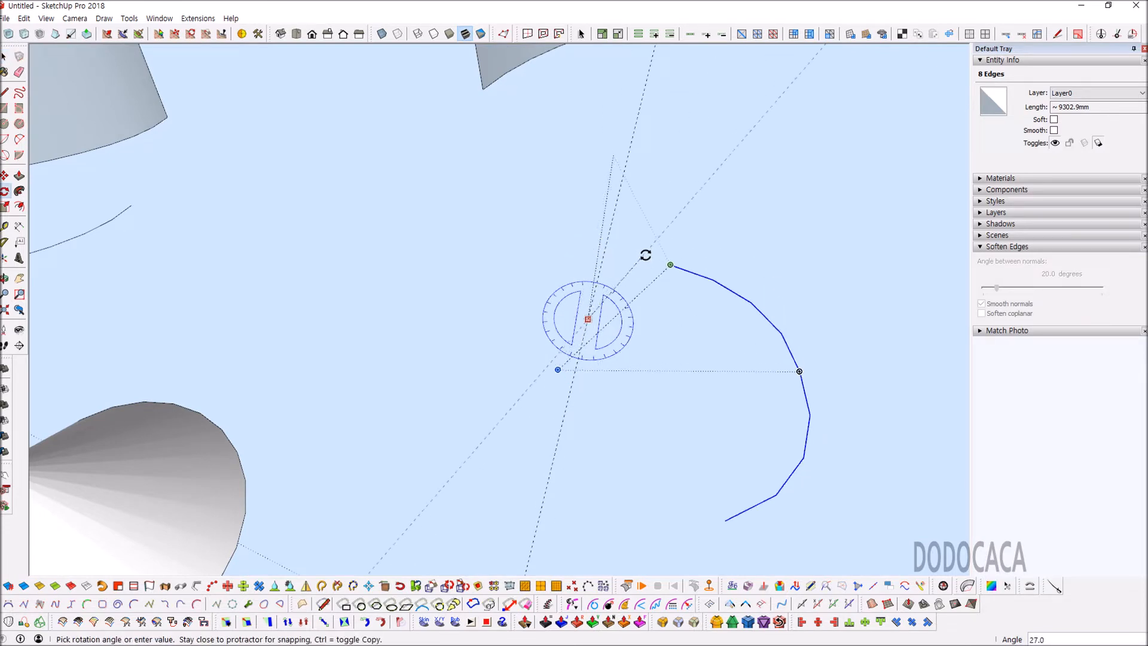
pyautogui.click(822, 442)
pyautogui.scroll(-4, 675, 346)
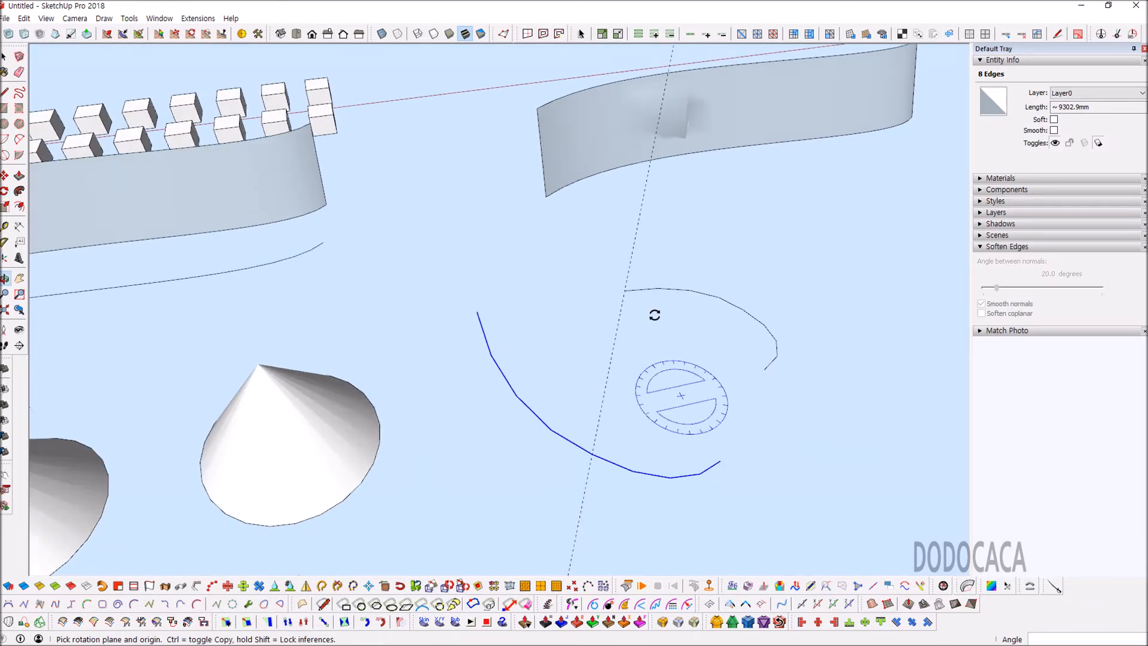
# Step: Move the copied eight-edge chain so its endpoint joins the free upper end of the original chain
pyautogui.press('m')
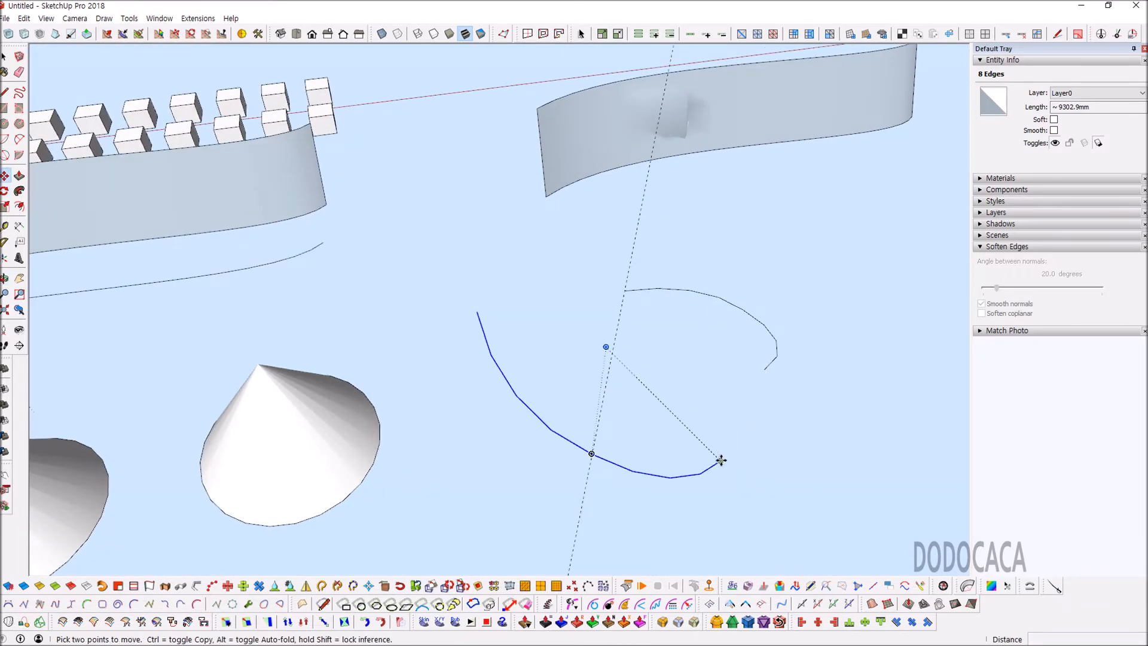
pyautogui.click(721, 460)
pyautogui.click(764, 368)
pyautogui.moveTo(639, 365); pyautogui.dragTo(669, 377, button='middle')
# Step: Rotate-copy the upper eight-edge chain about the vertical guide, from its lower endpoint to its upper endpoint
pyautogui.press('q')
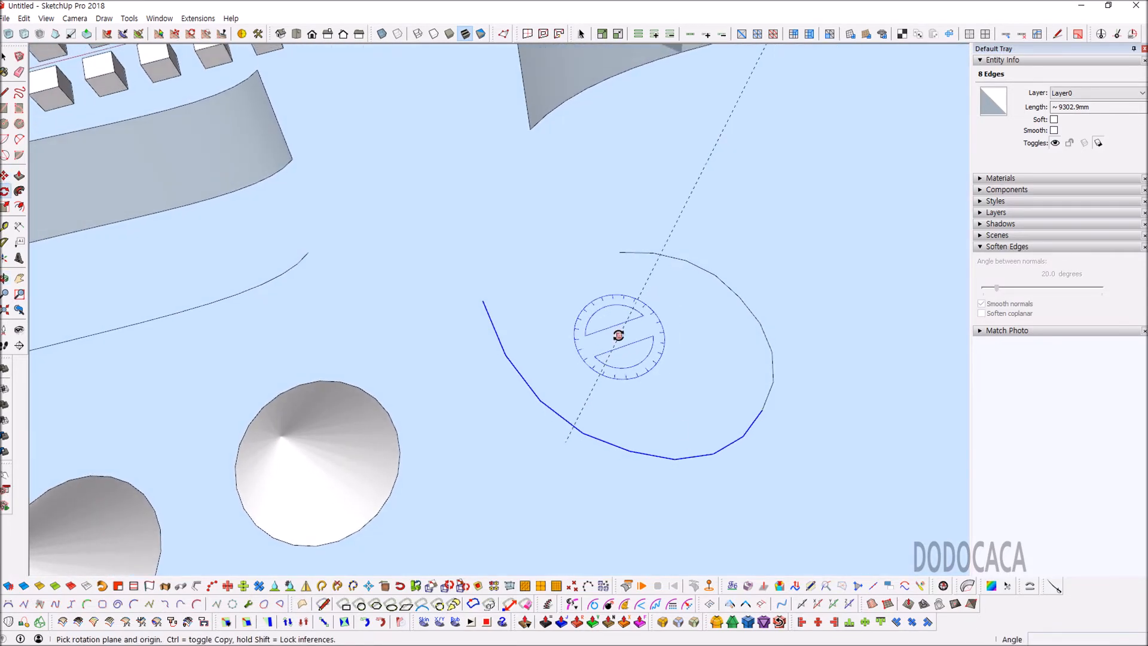
pyautogui.click(618, 336)
pyautogui.click(762, 410)
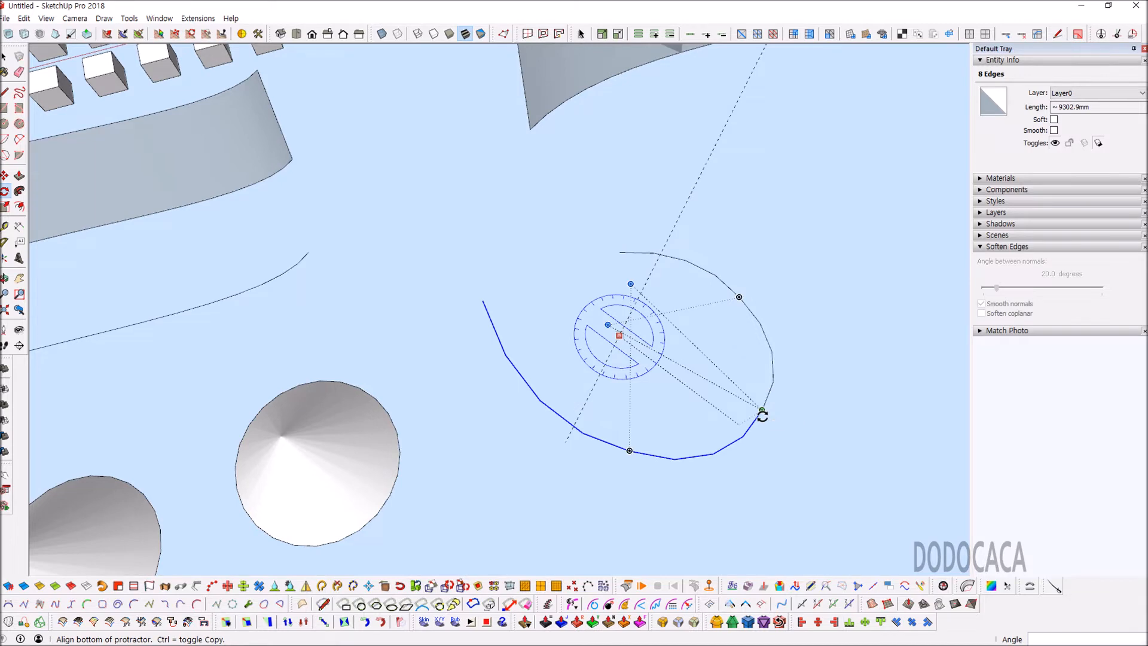
pyautogui.click(485, 298)
pyautogui.moveTo(492, 318); pyautogui.dragTo(563, 321, button='middle')
pyautogui.press('space')
# Step: Move the newly copied chain so its endpoint joins the free upper end of the spiral
pyautogui.press('m')
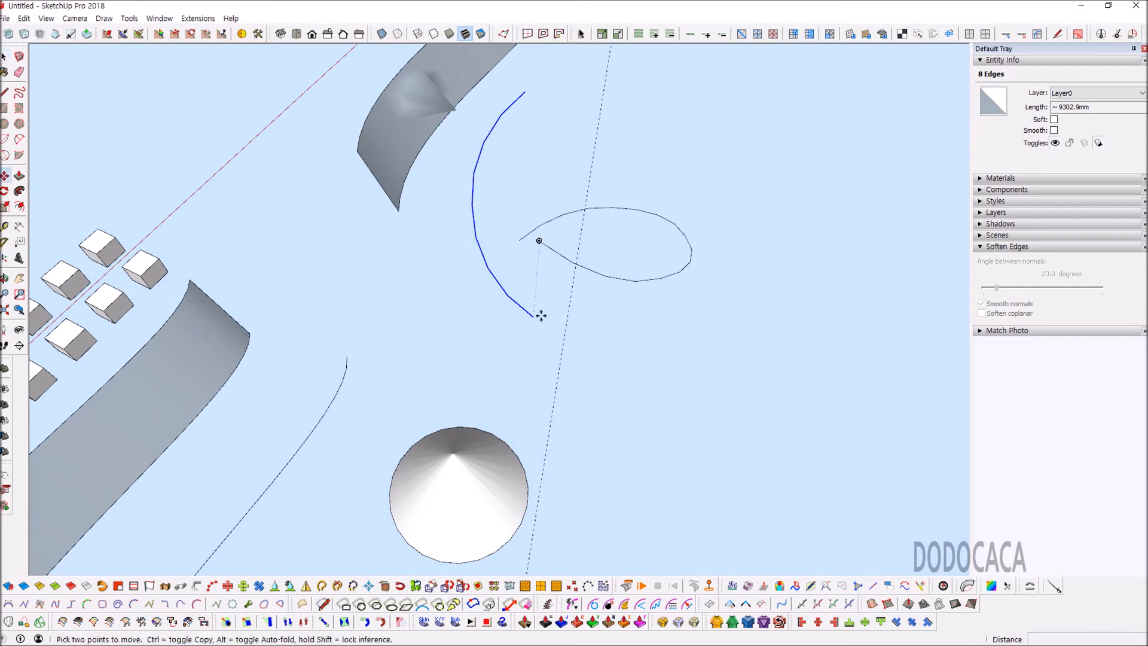
pyautogui.click(534, 317)
pyautogui.click(538, 240)
pyautogui.moveTo(538, 241); pyautogui.dragTo(105, 306, button='middle')
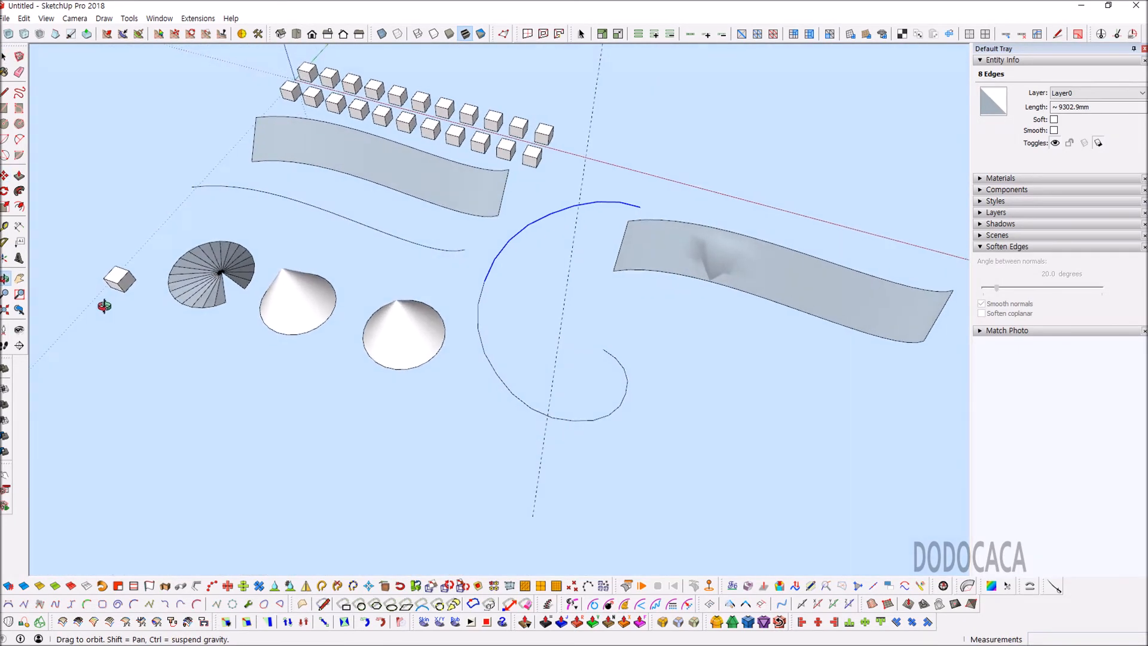
# Step: Select the complete 24-edge spiral turn and copy it upward from its lower start point to its upper end point
pyautogui.press('space')
pyautogui.scroll(-3, 568, 377)
pyautogui.moveTo(568, 377); pyautogui.dragTo(593, 336, button='middle')
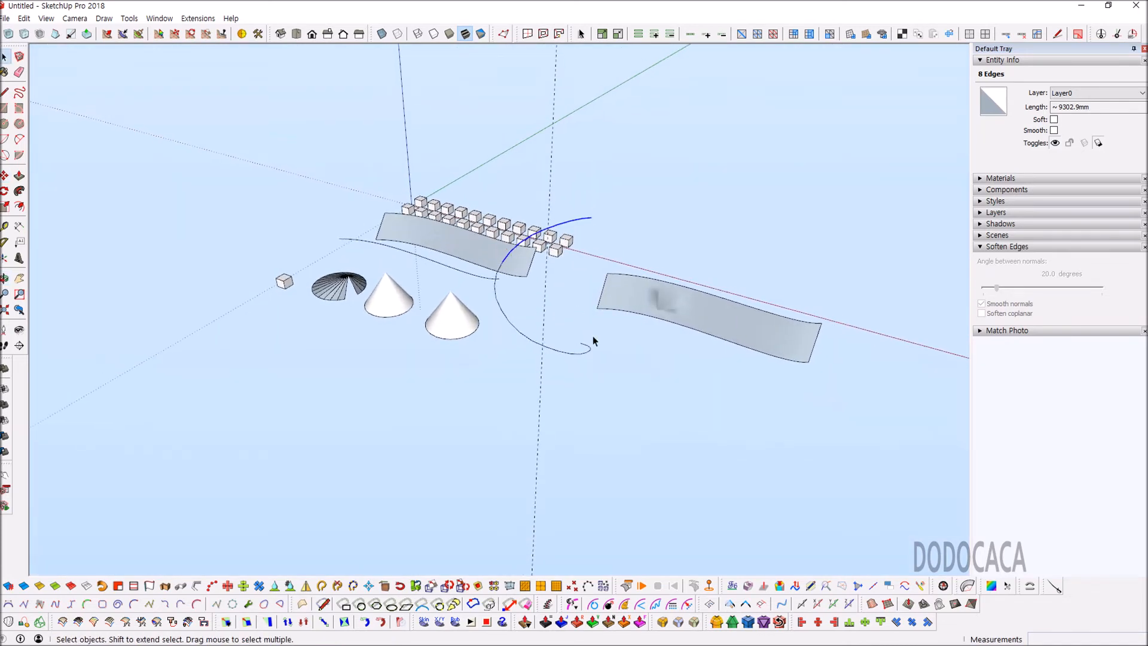
pyautogui.scroll(3, 595, 339)
pyautogui.click(588, 361)
pyautogui.press('m')
pyautogui.click(569, 348)
pyautogui.press('ctrl')
pyautogui.scroll(-2, 577, 324)
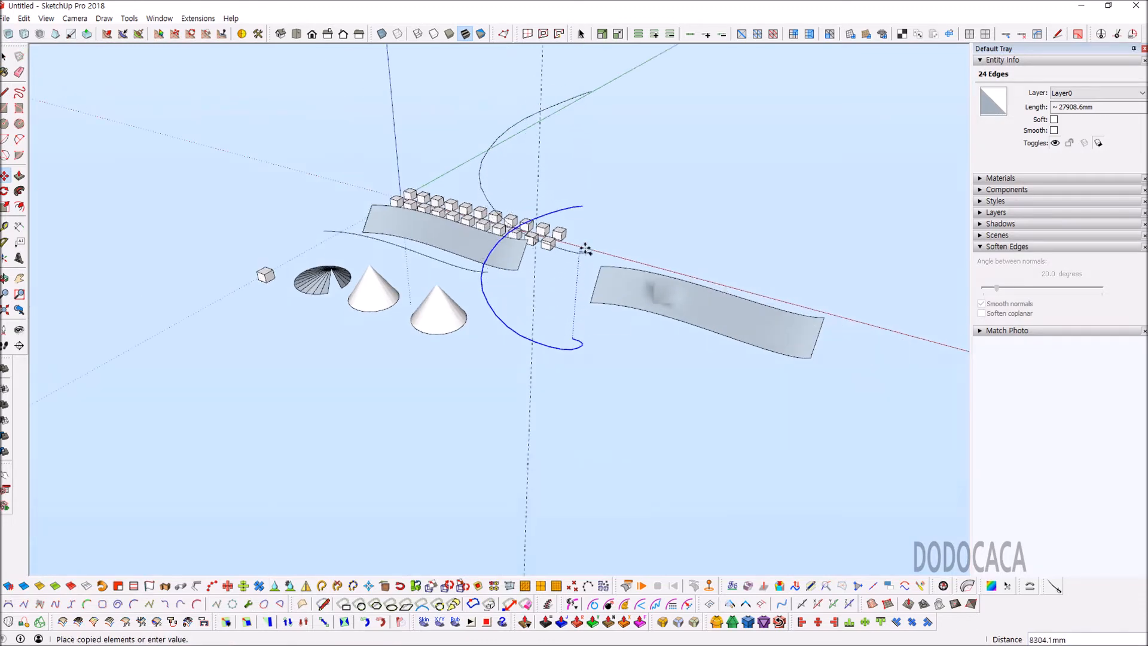
pyautogui.click(584, 206)
# Step: Multiply the upward copy into an array that stacks more turns into a tall spiral
pyautogui.moveTo(584, 206); pyautogui.dragTo(624, 446, button='middle')
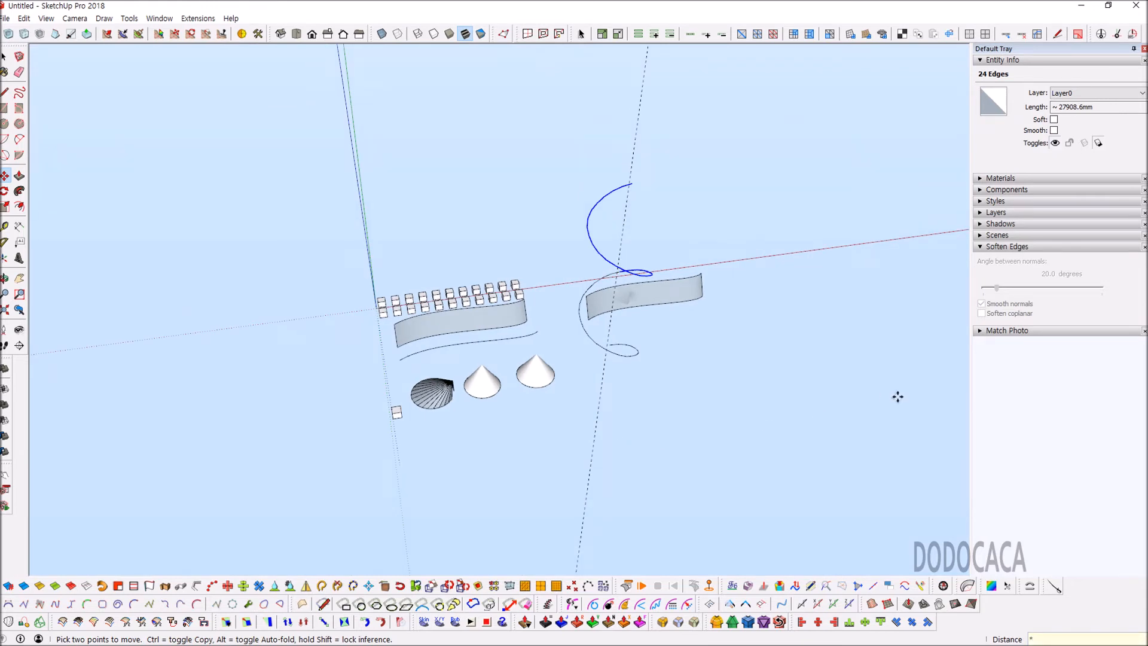
pyautogui.press('Return')
pyautogui.press('space')
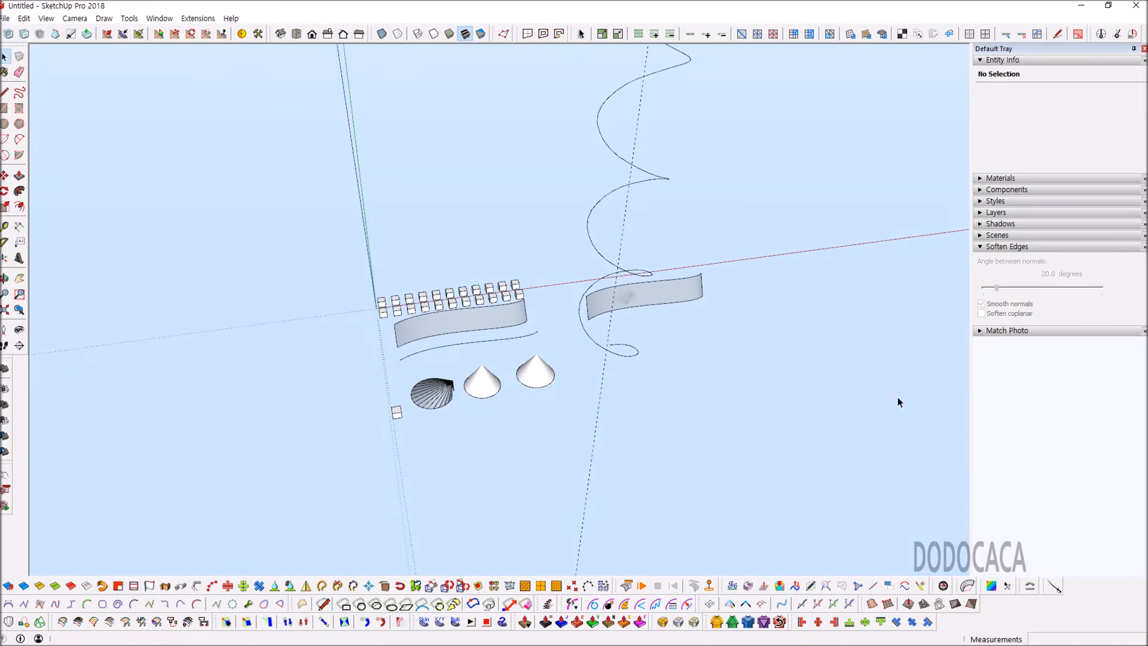
# Step: Select the whole stacked spiral and scale it down along the blue axis to 0.13
pyautogui.scroll(-4, 748, 461)
pyautogui.moveTo(702, 448); pyautogui.dragTo(820, 289, button='middle')
pyautogui.tripleClick(720, 245)
pyautogui.scroll(-4, 719, 246)
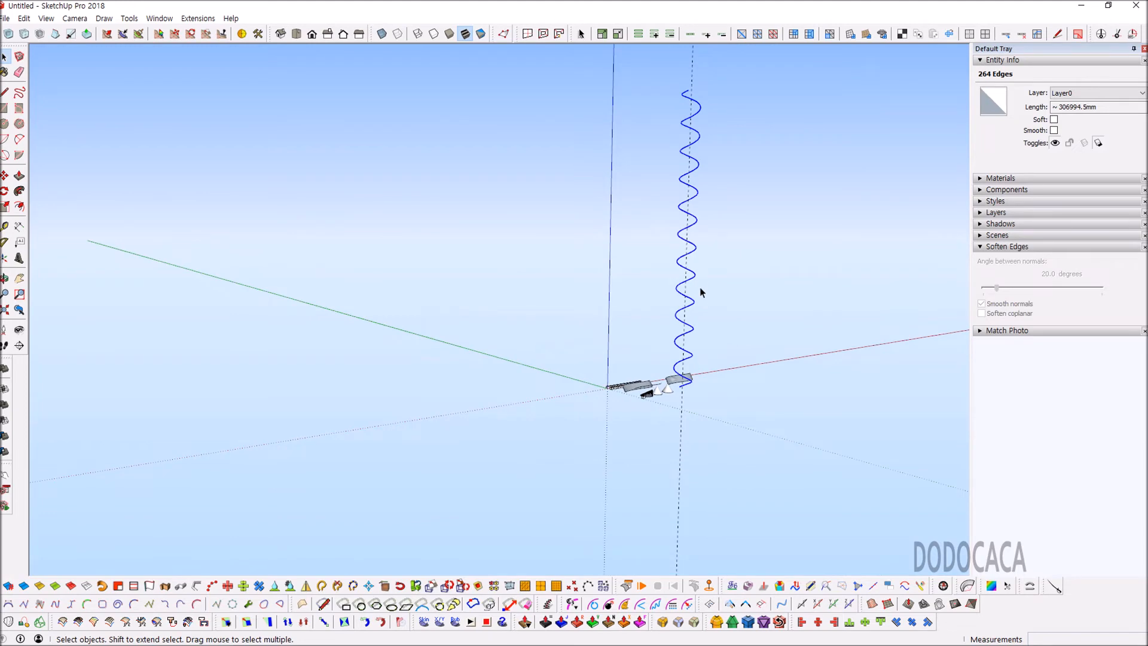
pyautogui.press('s')
pyautogui.moveTo(699, 299); pyautogui.dragTo(667, 293, button='middle')
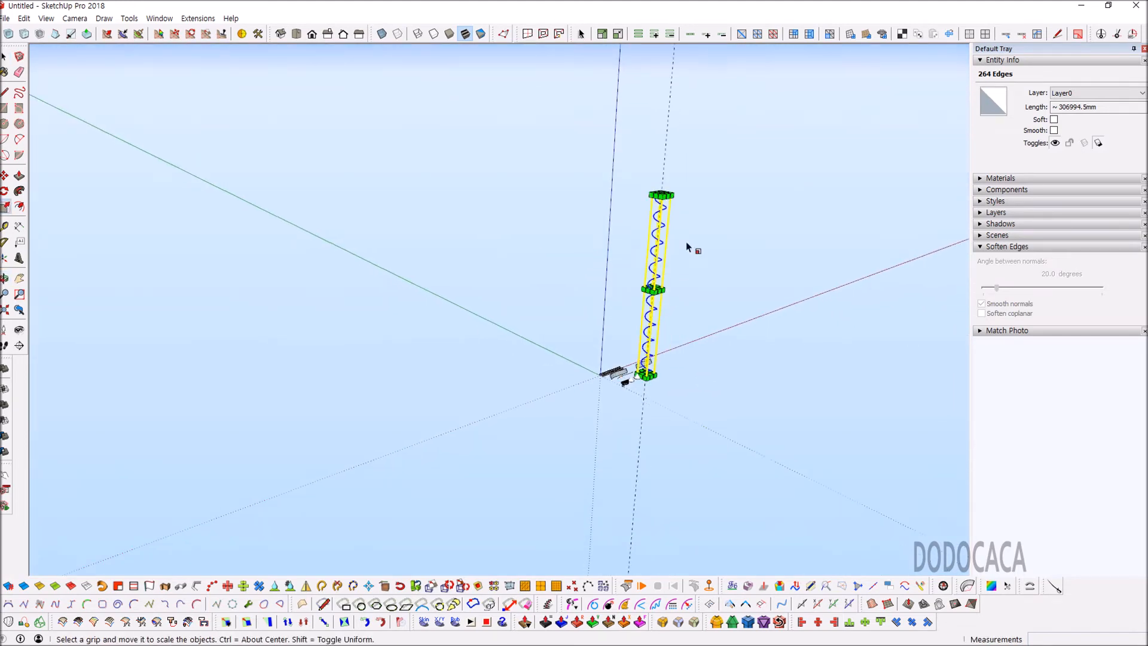
pyautogui.scroll(5, 654, 188)
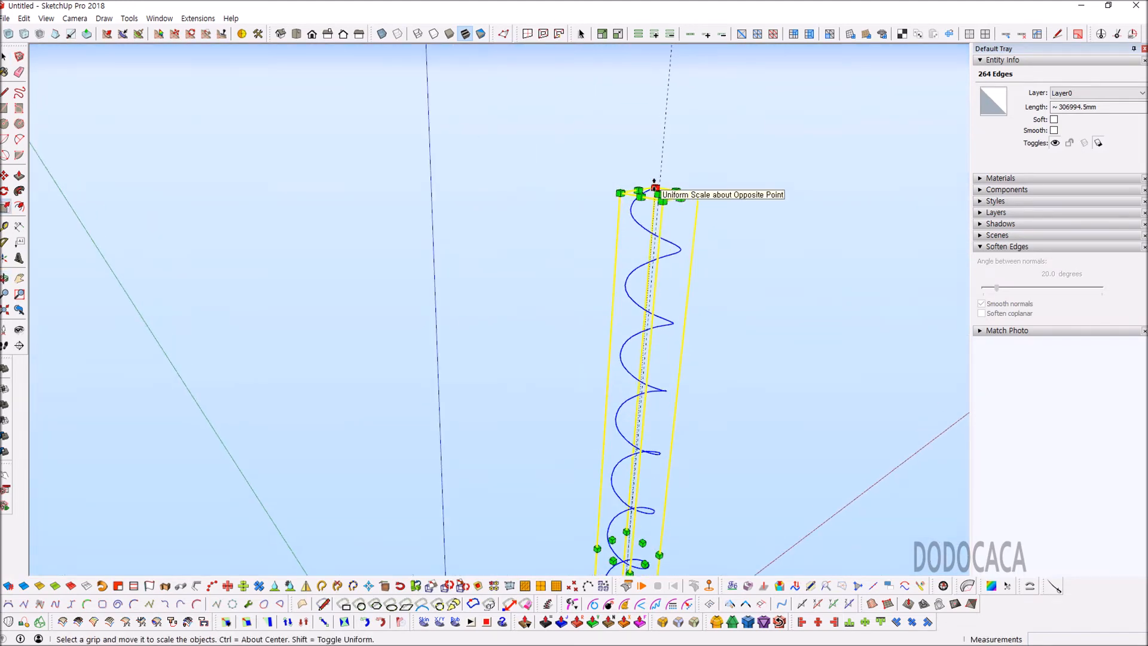
pyautogui.click(654, 188)
pyautogui.scroll(-5, 657, 191)
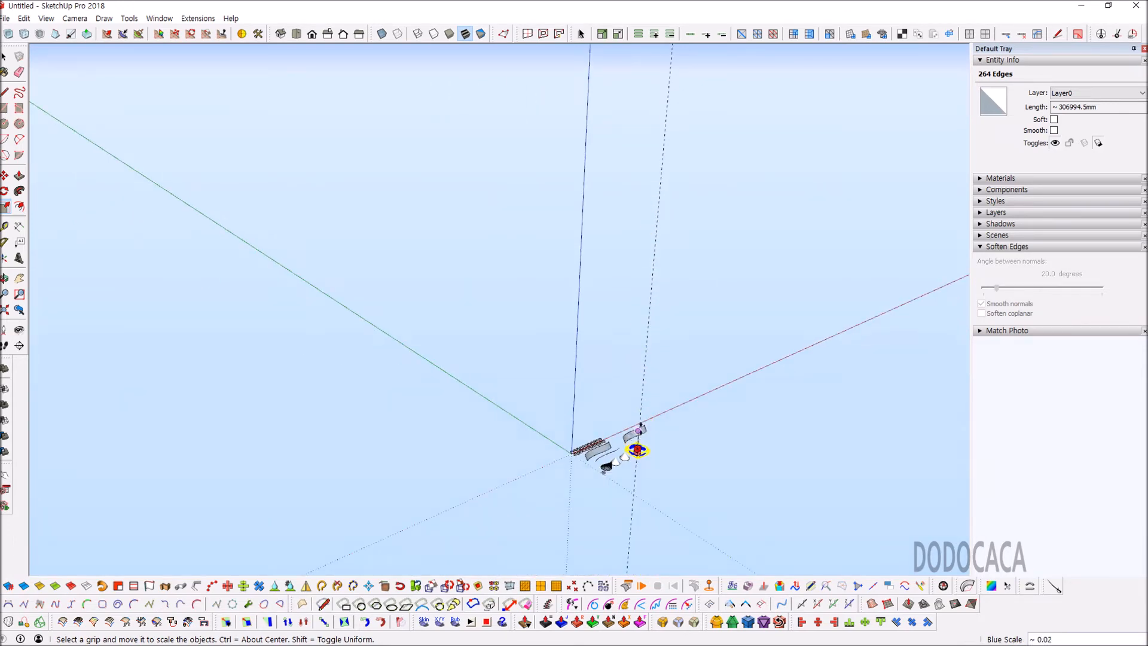
pyautogui.scroll(4, 640, 427)
pyautogui.moveTo(639, 408); pyautogui.dragTo(653, 322, button='middle')
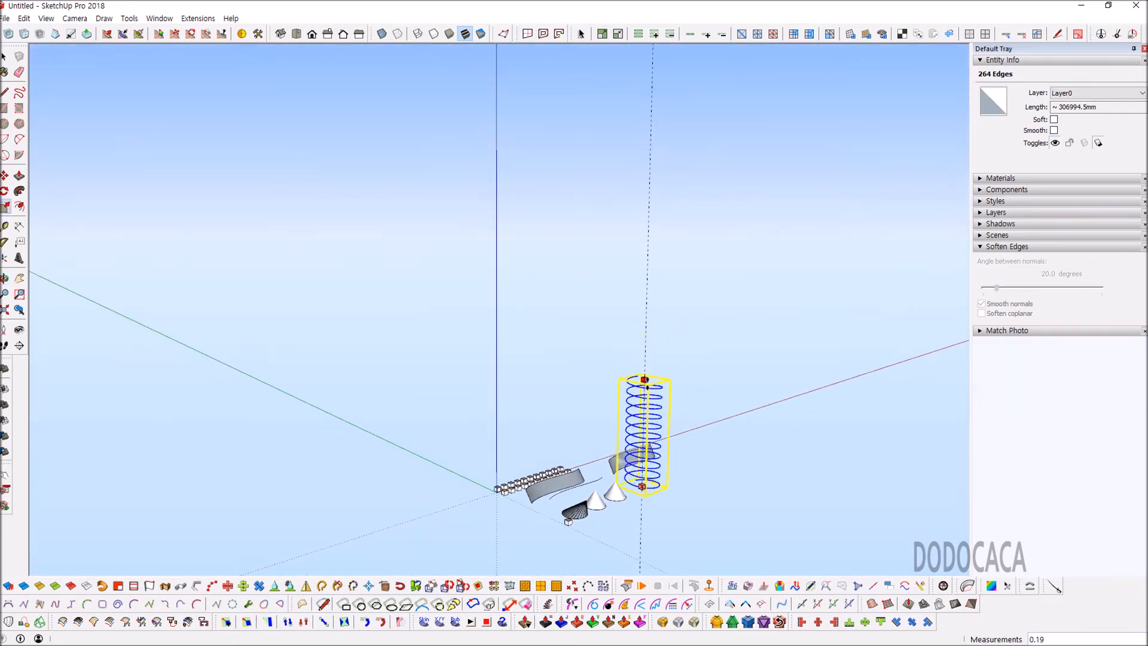
pyautogui.click(646, 409)
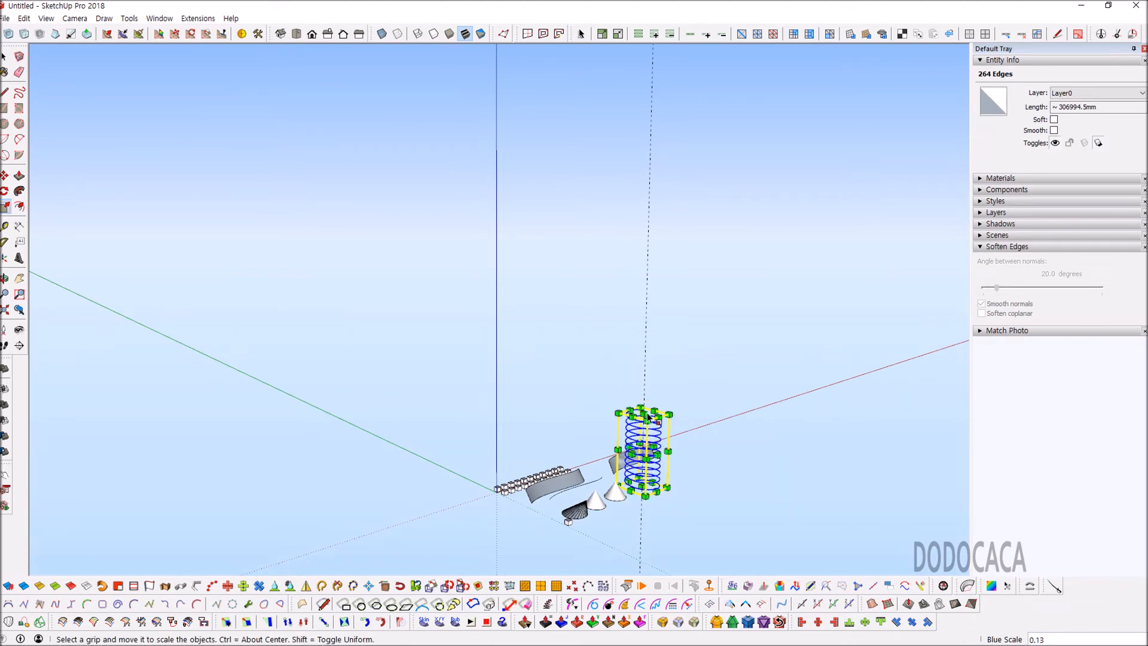
pyautogui.press('space')
# Step: Examine the spacing of the compressed spiral's turns up close and from the side
pyautogui.scroll(4, 648, 436)
pyautogui.moveTo(648, 436); pyautogui.dragTo(662, 492, button='middle')
pyautogui.scroll(4, 664, 485)
pyautogui.scroll(3, 663, 492)
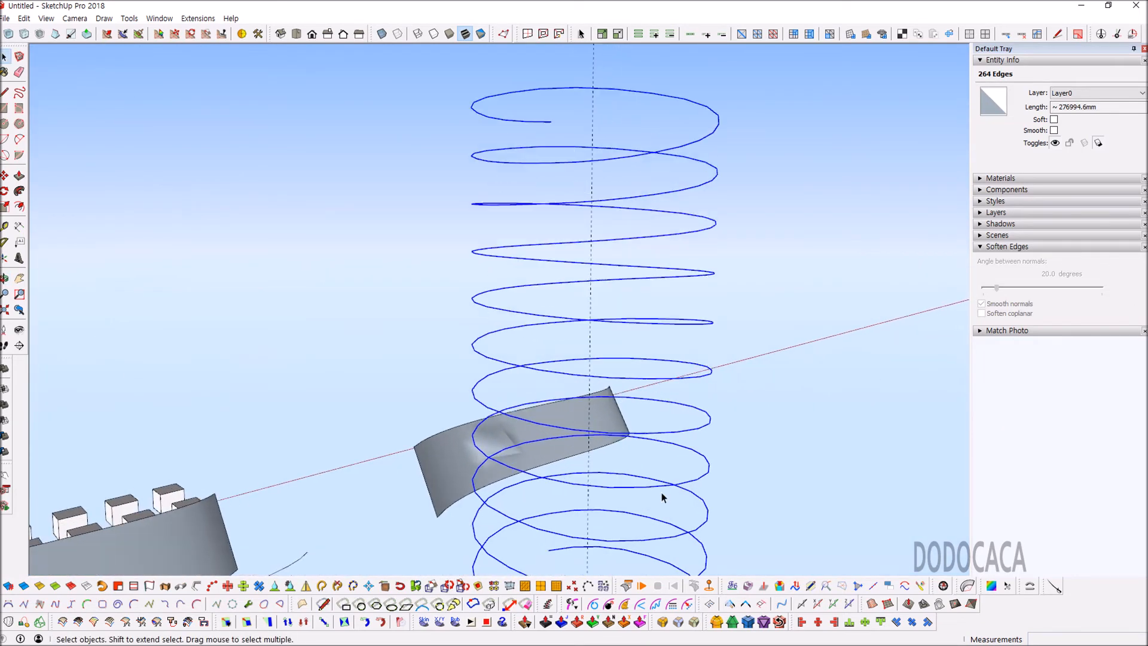
pyautogui.scroll(-2, 661, 490)
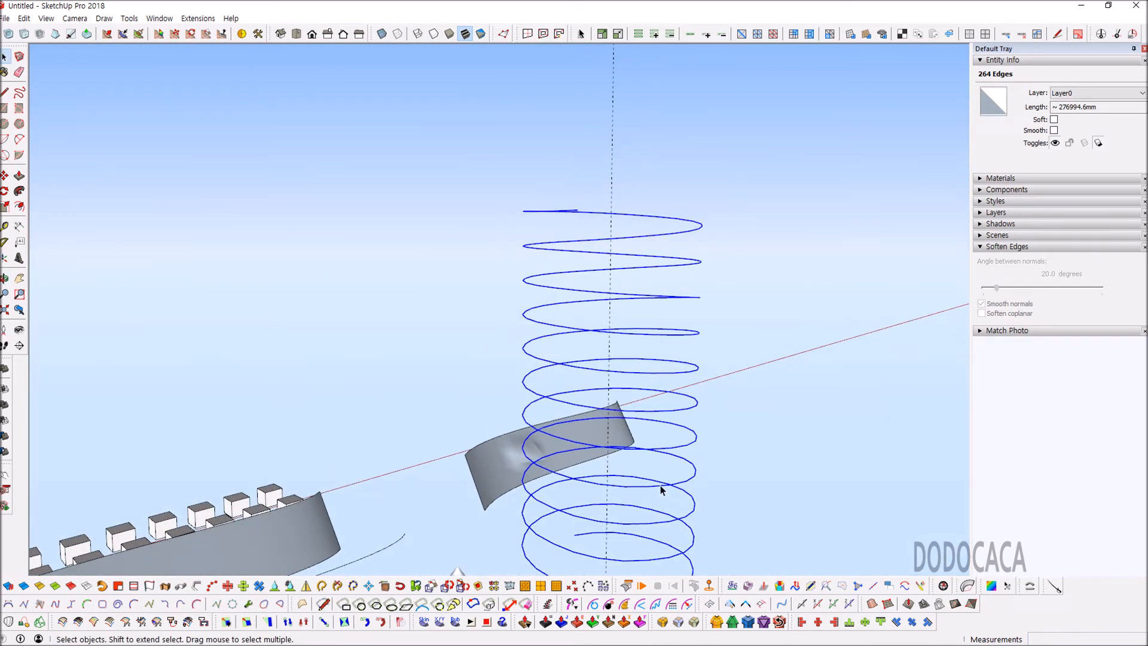
pyautogui.scroll(-2, 661, 490)
pyautogui.moveTo(659, 480); pyautogui.dragTo(614, 333, button='middle')
pyautogui.scroll(-2, 626, 381)
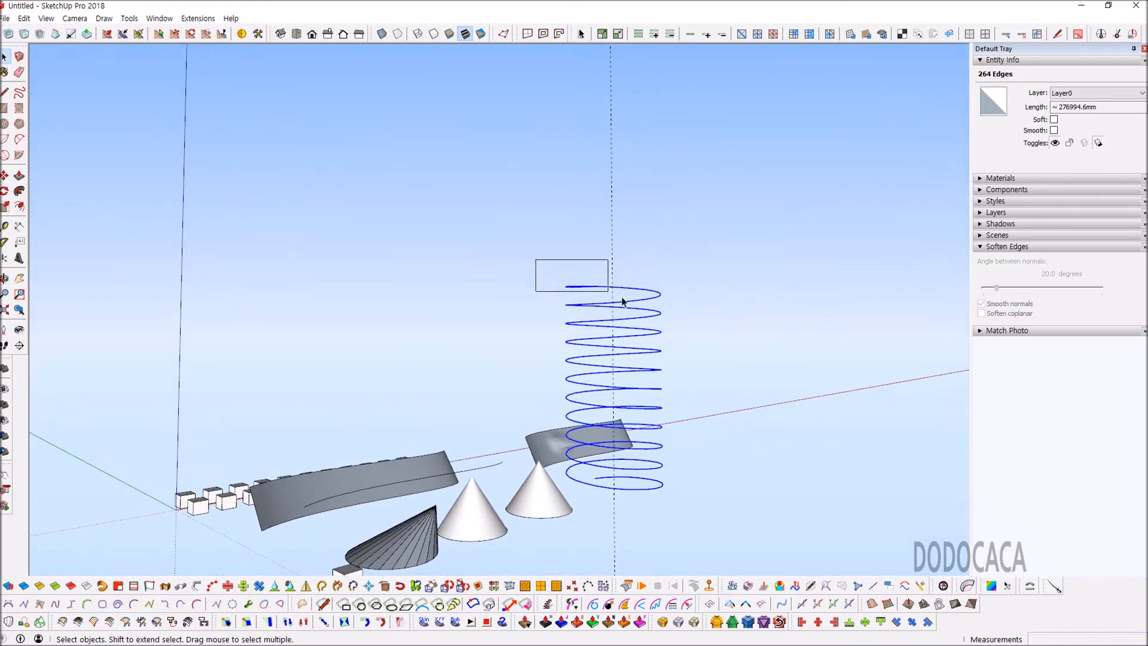
# Step: Select the uppermost turns of the spiral and scale them down vertically so they sit closer together
pyautogui.moveTo(688, 313); pyautogui.dragTo(698, 317)
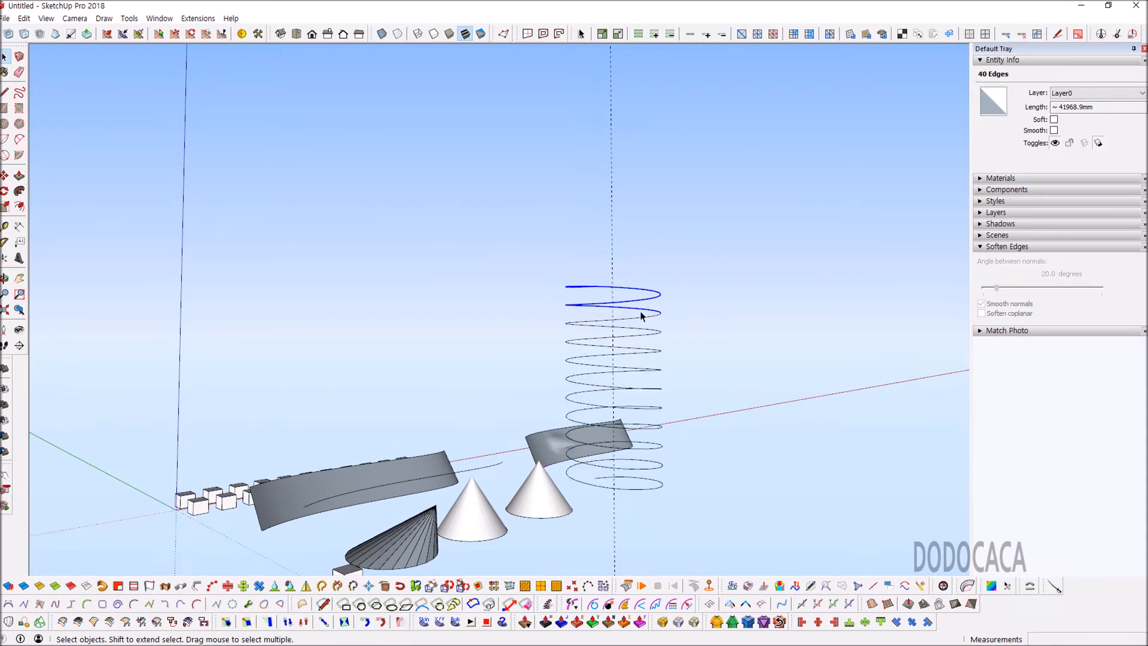
pyautogui.scroll(1, 641, 316)
pyautogui.press('s')
pyautogui.scroll(2, 640, 317)
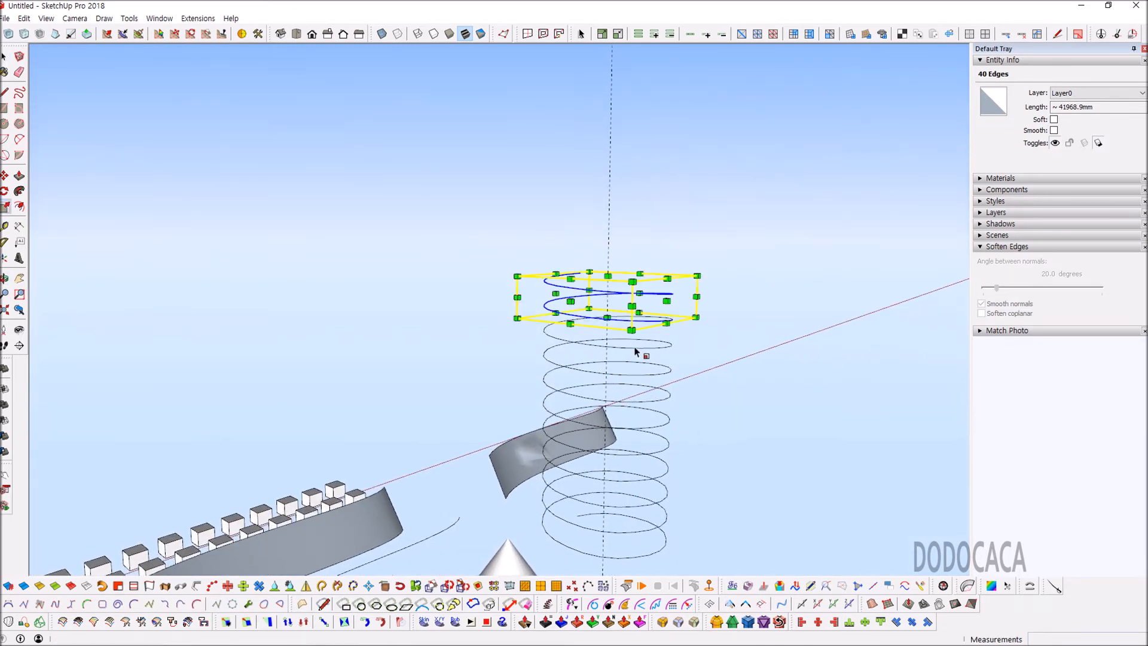
pyautogui.moveTo(609, 276); pyautogui.dragTo(614, 299)
pyautogui.press('space')
pyautogui.scroll(-5, 680, 382)
pyautogui.moveTo(680, 382); pyautogui.dragTo(510, 330, button='middle')
pyautogui.click(510, 330)
pyautogui.moveTo(510, 330)
pyautogui.mouseDown(button='middle')
pyautogui.moveTo(482, 347)
pyautogui.moveTo(758, 364)
pyautogui.moveTo(626, 381)
pyautogui.moveTo(598, 400)
pyautogui.moveTo(653, 325)
pyautogui.moveTo(559, 230)
pyautogui.moveTo(582, 269)
pyautogui.moveTo(574, 385)
pyautogui.moveTo(488, 330)
pyautogui.mouseUp(button='middle')
pyautogui.scroll(4, 625, 382)
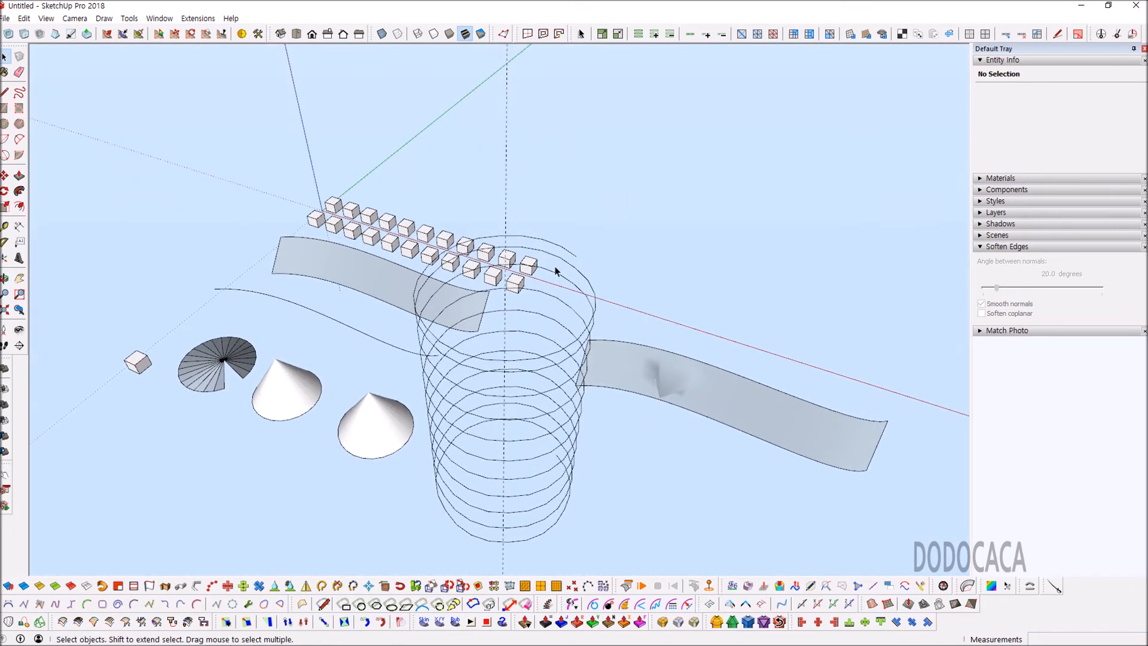
pyautogui.press('l')
pyautogui.scroll(3, 574, 260)
pyautogui.click(588, 250)
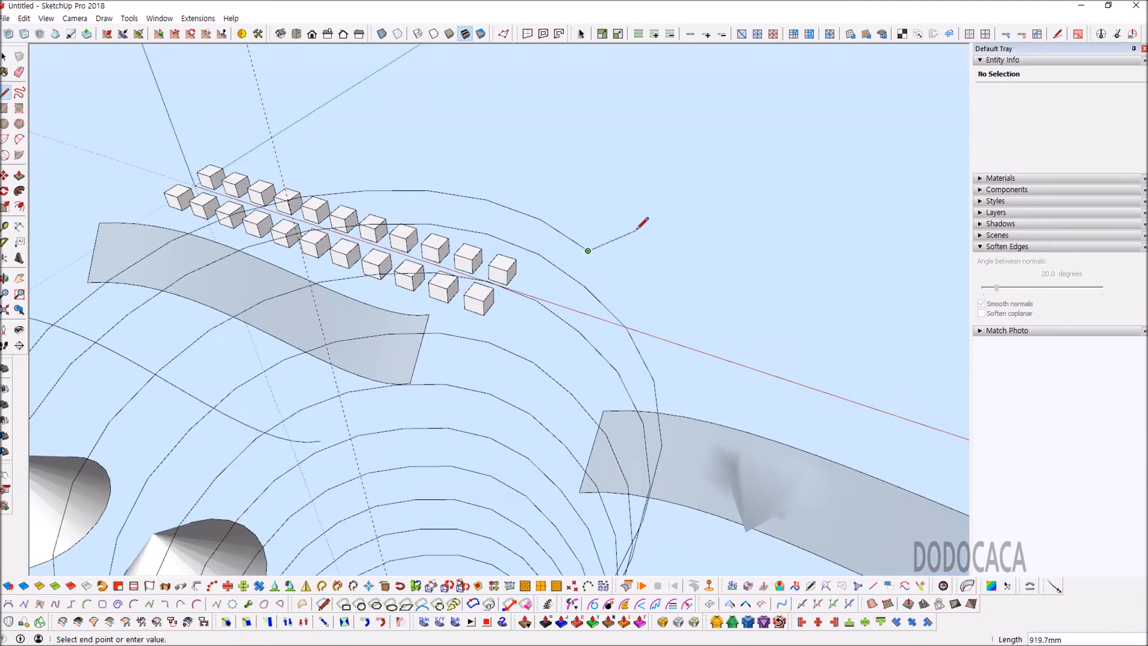
pyautogui.press('space')
# Step: Draw a line about 758 mm long from the last edge at the spiral's top end, perpendicular to that edge
pyautogui.moveTo(571, 261); pyautogui.dragTo(568, 331, button='middle')
pyautogui.scroll(-3, 569, 331)
pyautogui.scroll(5, 558, 326)
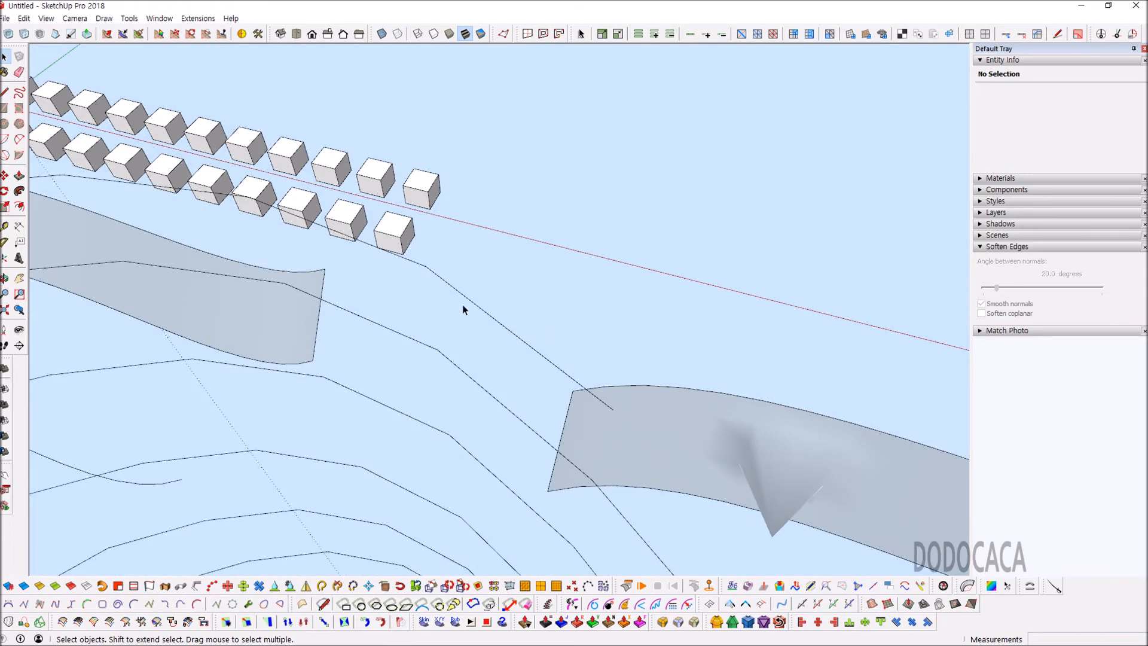
pyautogui.moveTo(498, 323); pyautogui.dragTo(556, 320, button='middle')
pyautogui.scroll(-3, 564, 323)
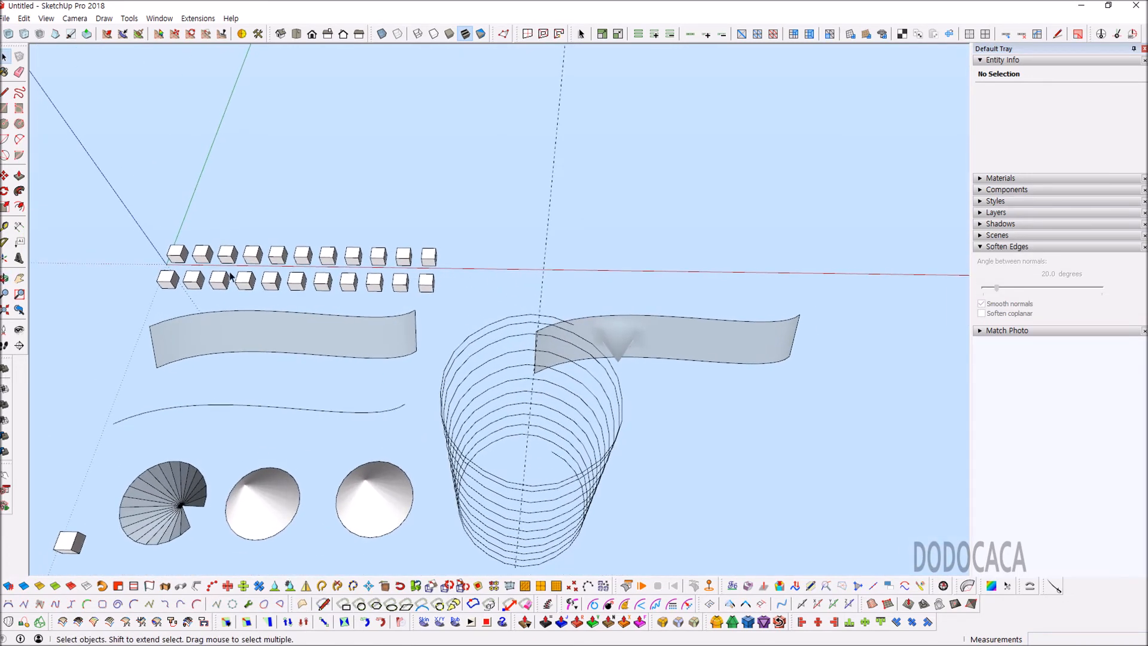
pyautogui.scroll(4, 538, 328)
pyautogui.moveTo(569, 333); pyautogui.dragTo(468, 329, button='middle')
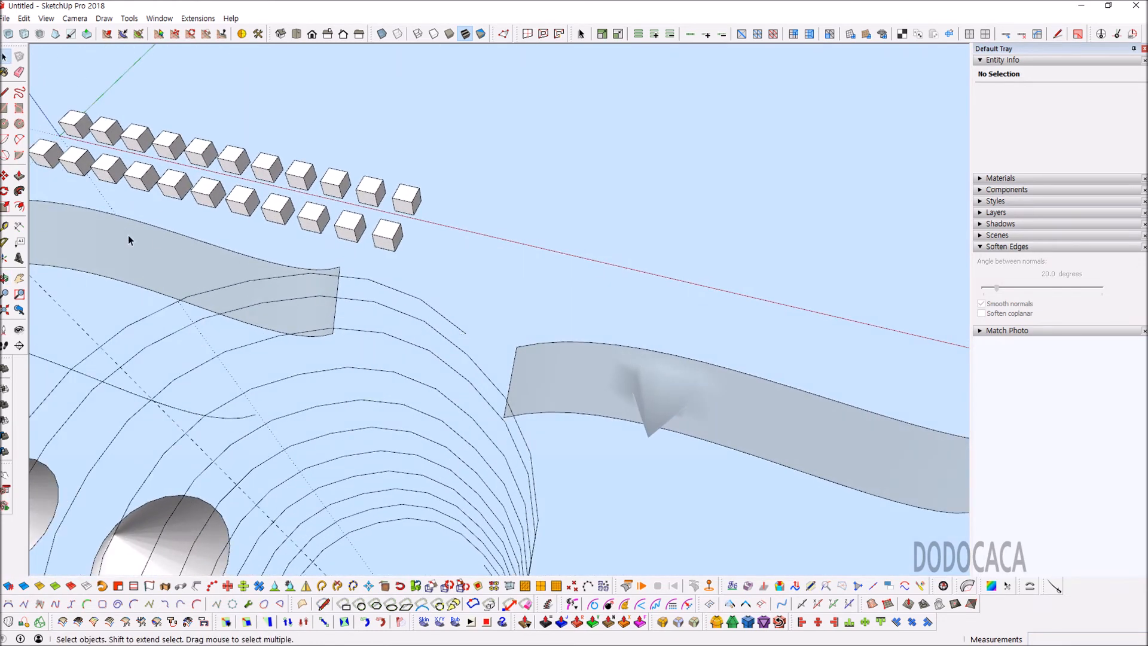
pyautogui.scroll(2, 467, 335)
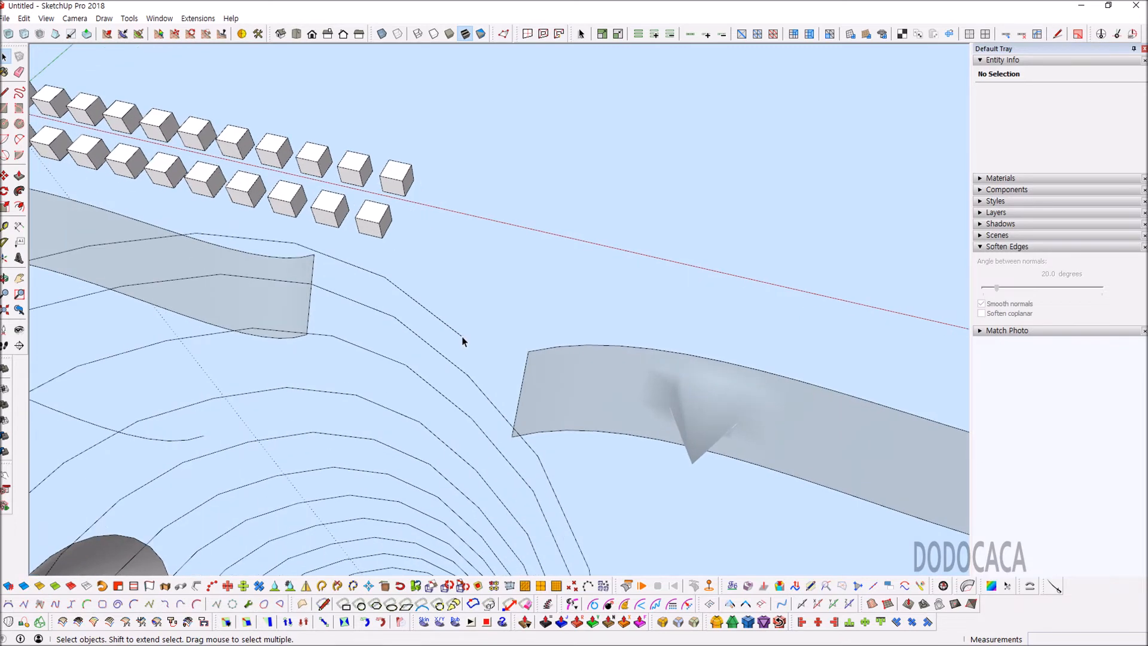
pyautogui.scroll(1, 462, 336)
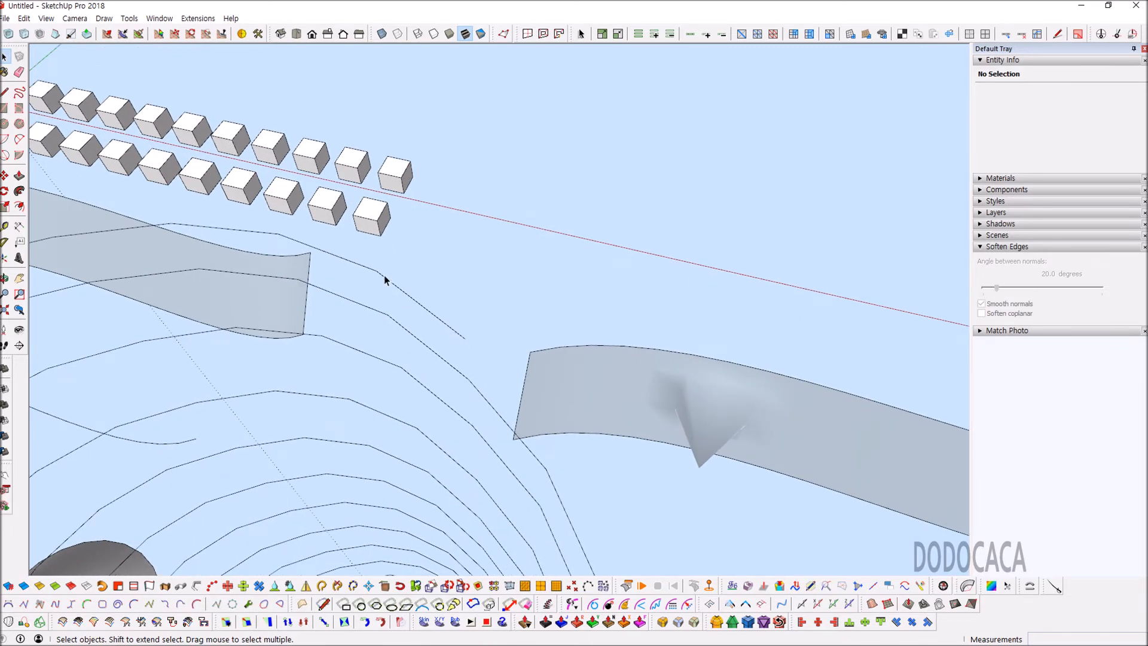
pyautogui.press('l')
pyautogui.click(431, 312)
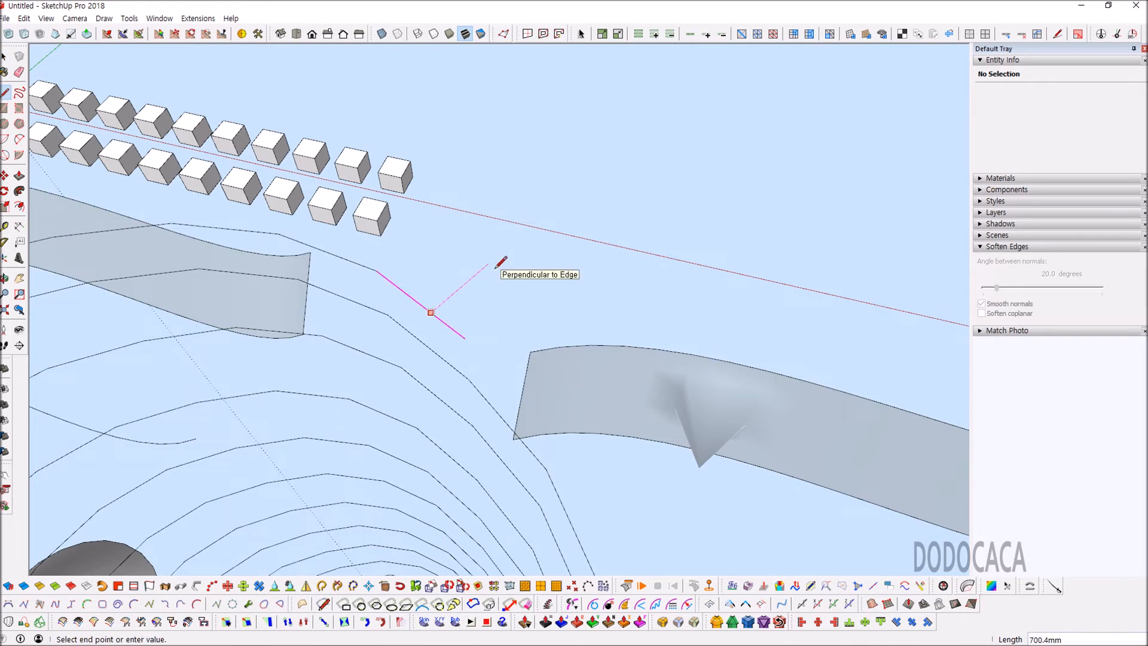
pyautogui.press('space')
pyautogui.scroll(4, 440, 313)
pyautogui.press('c')
pyautogui.moveTo(394, 313); pyautogui.dragTo(391, 298, button='middle')
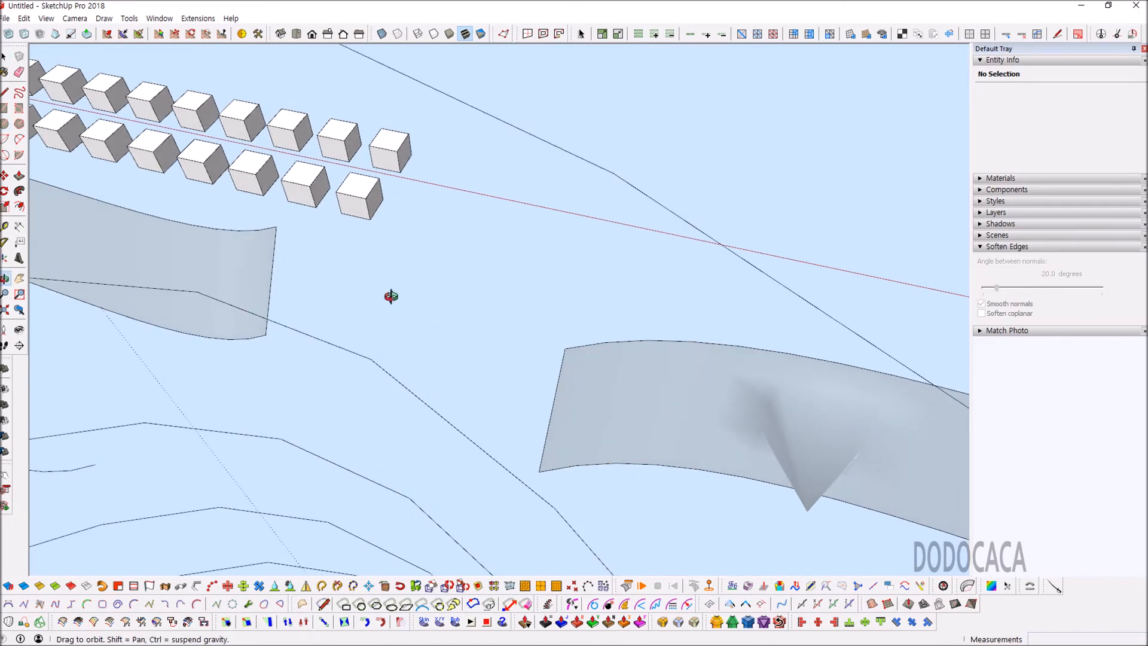
pyautogui.scroll(-5, 394, 302)
pyautogui.scroll(2, 395, 250)
pyautogui.scroll(1, 391, 241)
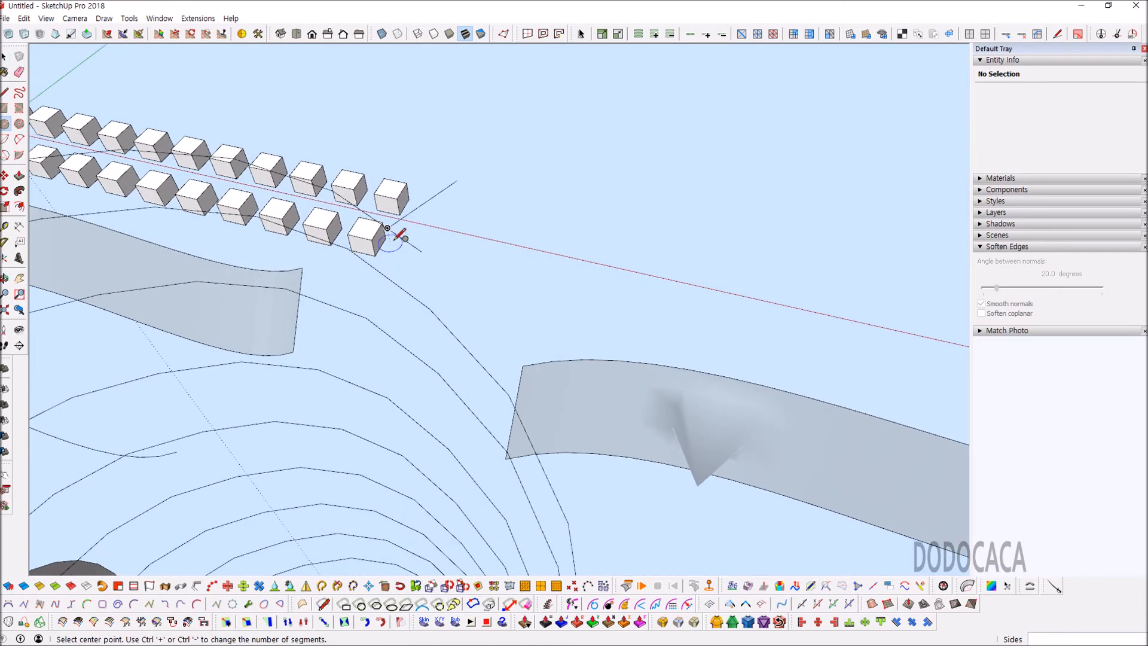
pyautogui.scroll(1, 388, 227)
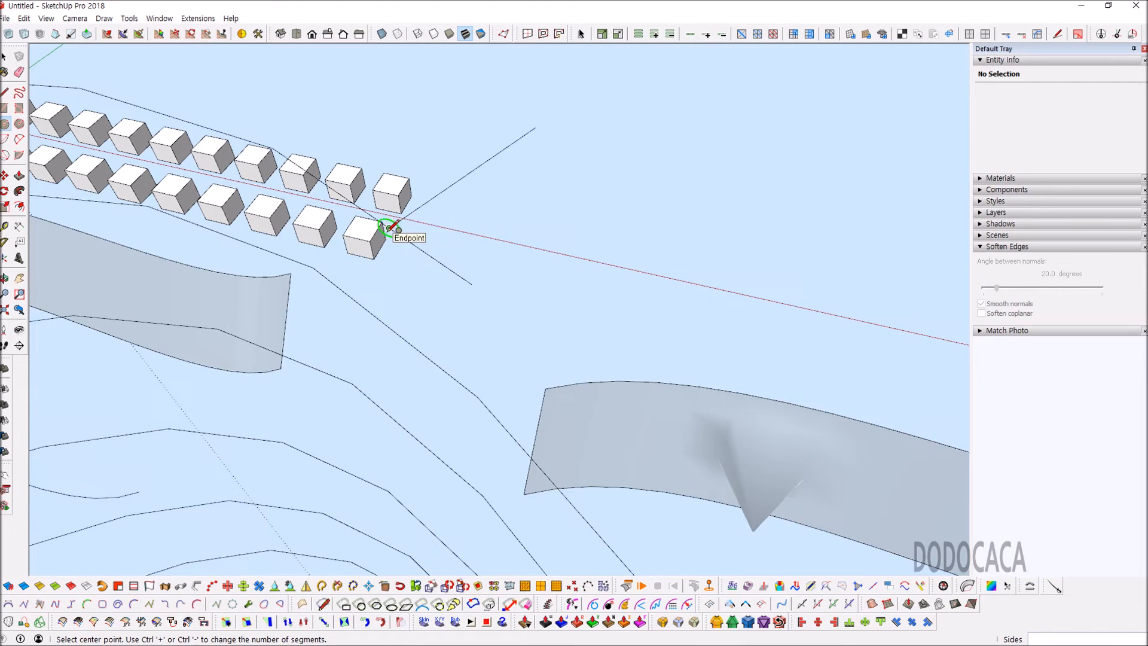
pyautogui.scroll(1, 390, 228)
pyautogui.scroll(-1, 389, 228)
pyautogui.moveTo(389, 228); pyautogui.dragTo(432, 265, button='middle')
pyautogui.press('space')
# Step: Copy the perpendicular line along the spiral's last edge, about 386 mm, to the spiral's free end
pyautogui.scroll(-5, 434, 278)
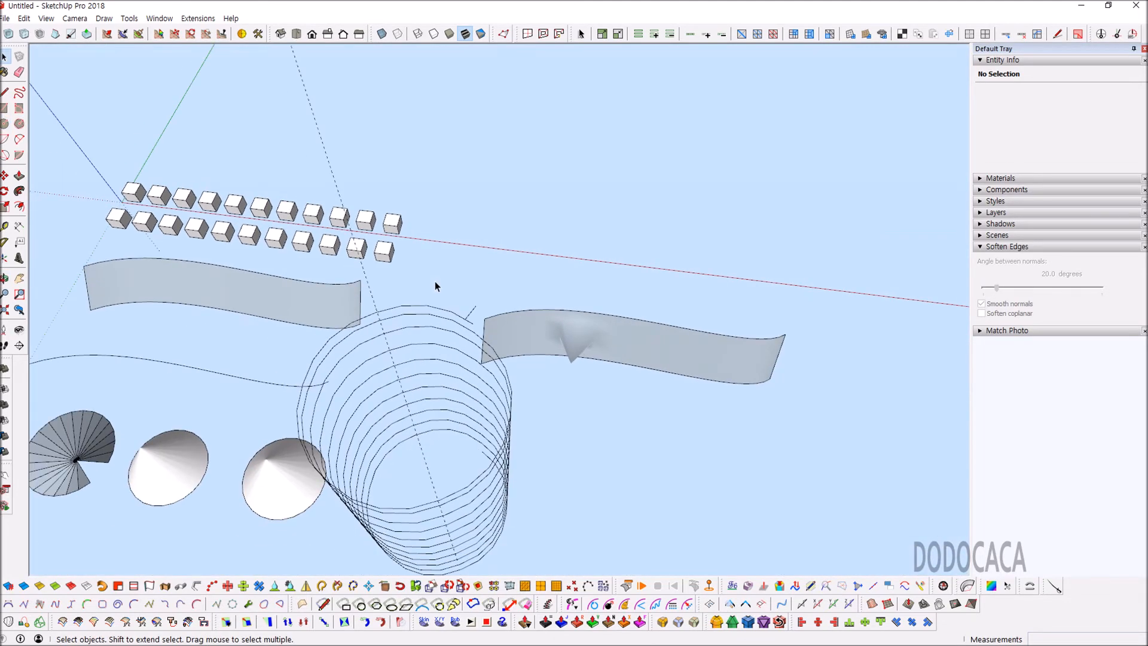
pyautogui.scroll(5, 469, 310)
pyautogui.moveTo(469, 309); pyautogui.dragTo(425, 308, button='middle')
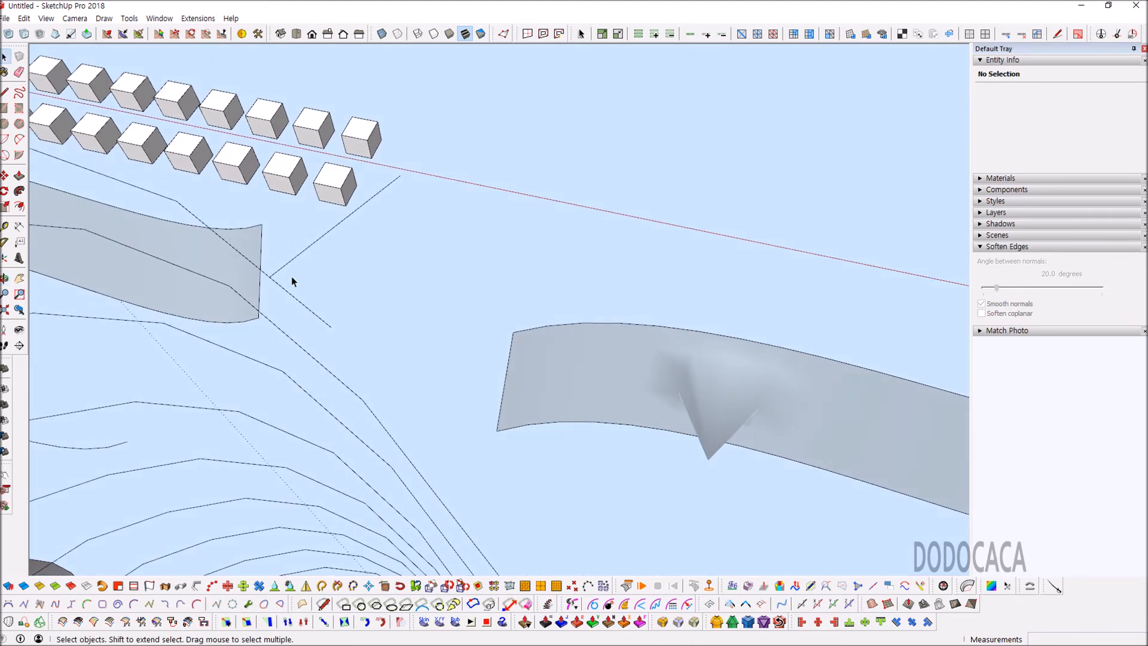
pyautogui.click(313, 249)
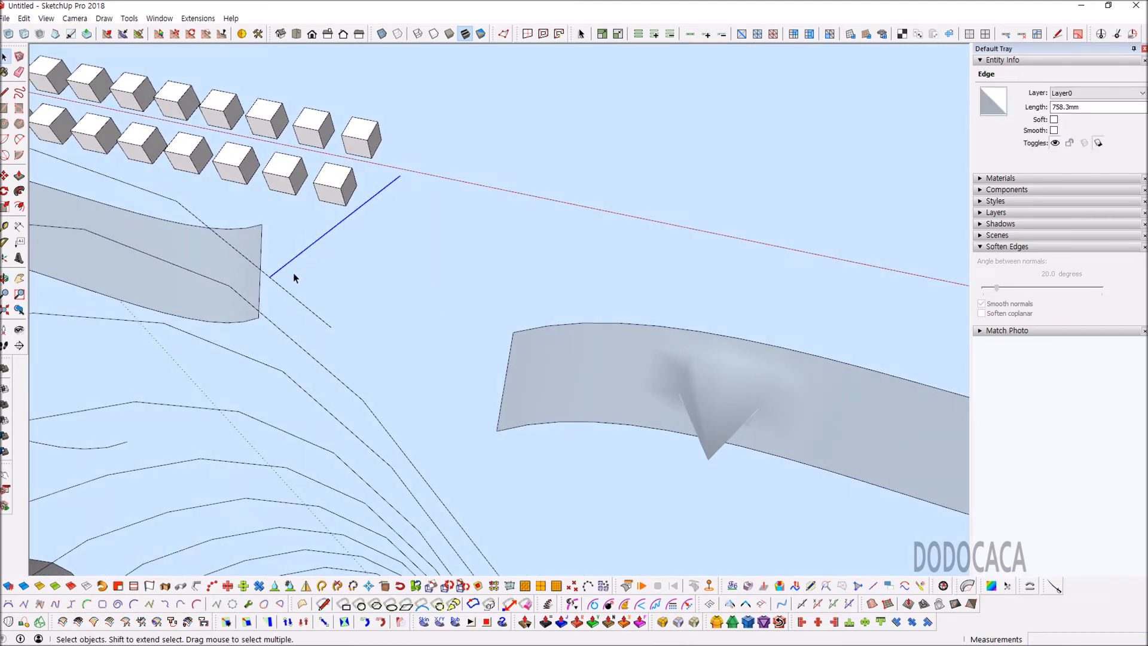
pyautogui.press('m')
pyautogui.press('space')
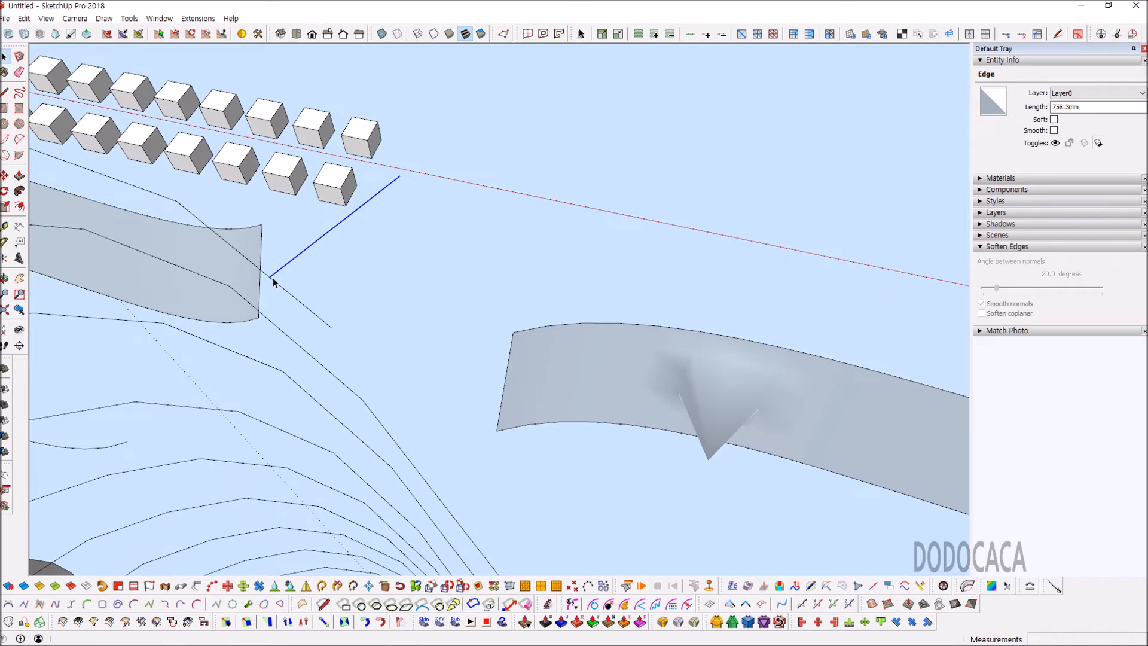
pyautogui.scroll(-1, 272, 278)
pyautogui.moveTo(312, 313); pyautogui.dragTo(395, 297, button='middle')
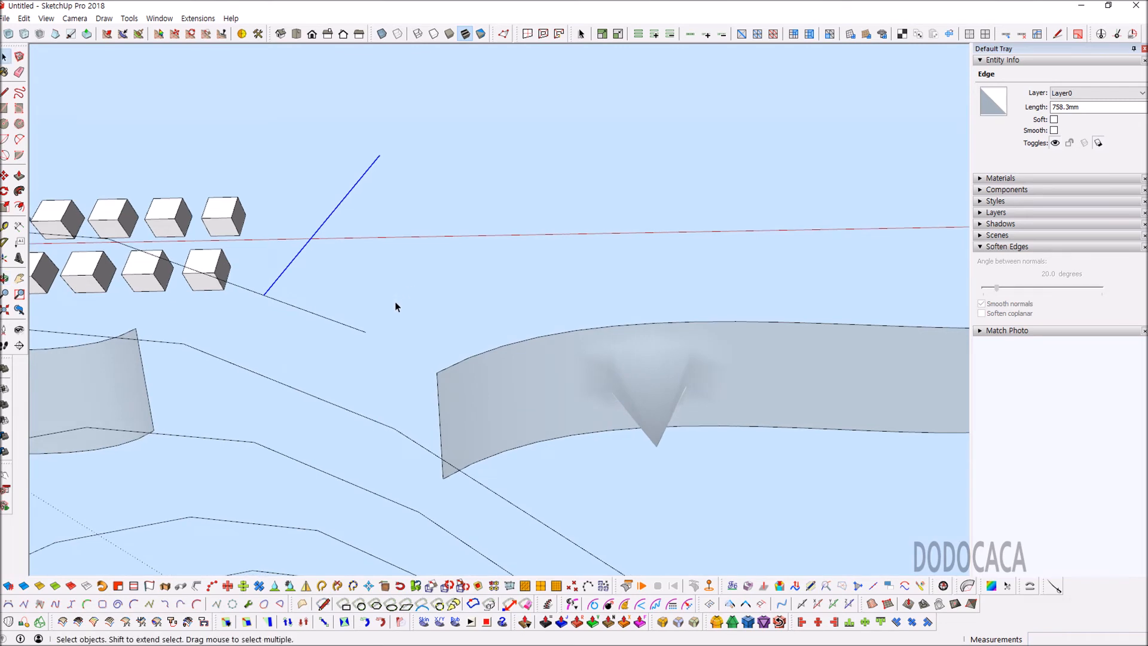
pyautogui.scroll(-2, 388, 303)
pyautogui.scroll(1, 376, 308)
pyautogui.scroll(1, 377, 286)
pyautogui.press('m')
pyautogui.click(365, 305)
pyautogui.press('ctrl')
pyautogui.click(401, 314)
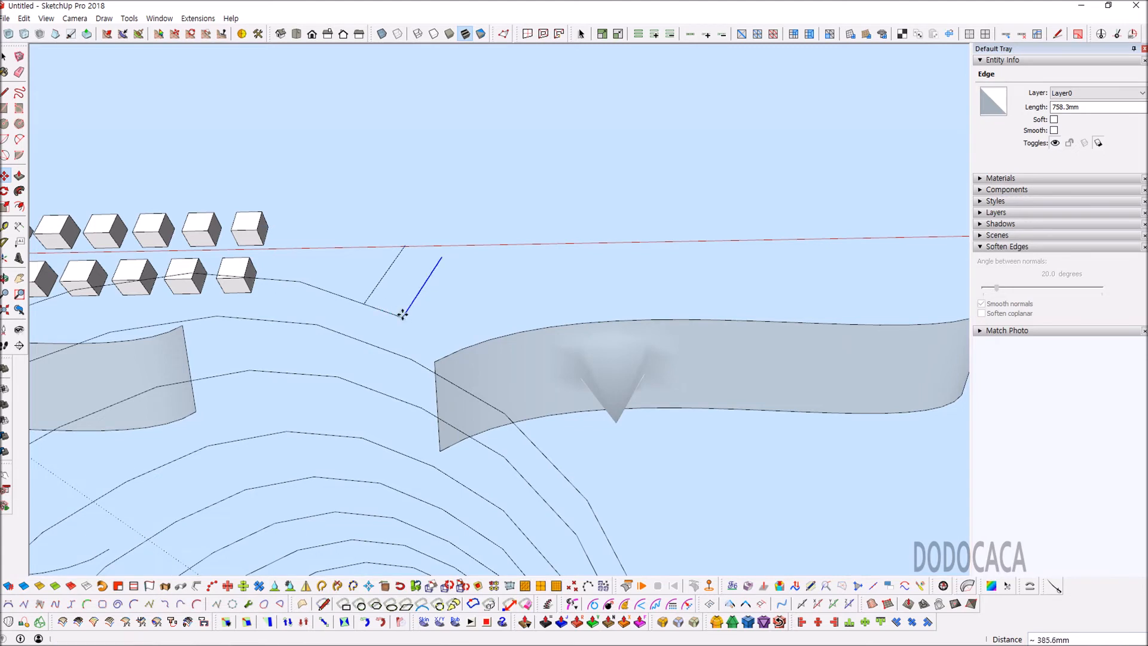
# Step: Draw an edge joining the free ends of the two parallel lines to close a rectangular face
pyautogui.press('l')
pyautogui.click(405, 244)
pyautogui.click(442, 257)
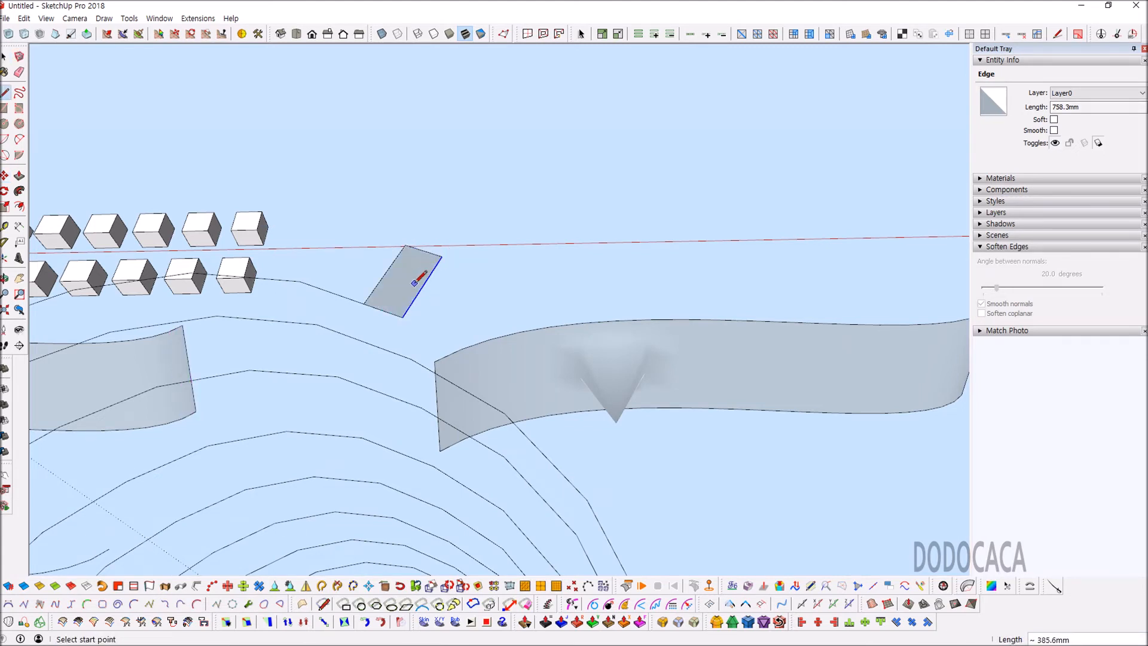
pyautogui.press('space')
# Step: Push/Pull the rectangular face at the spiral's end into a solid box
pyautogui.moveTo(386, 282); pyautogui.dragTo(331, 298, button='middle')
pyautogui.click(411, 278)
pyautogui.click(398, 280)
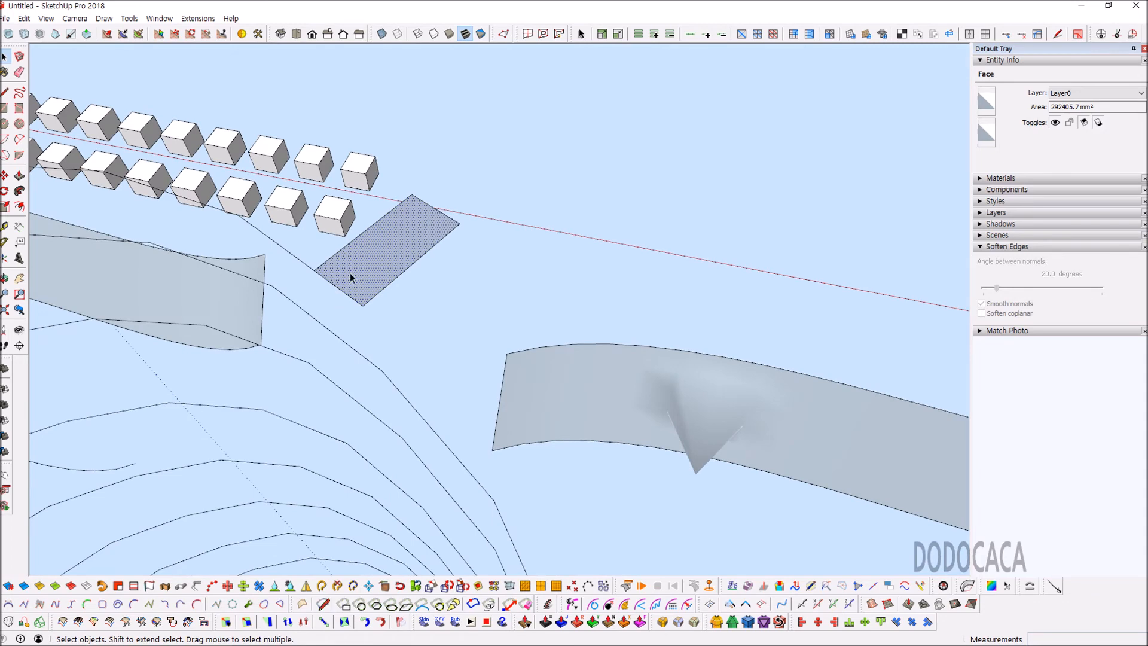
pyautogui.scroll(2, 365, 265)
pyautogui.press('p')
pyautogui.moveTo(374, 275); pyautogui.dragTo(359, 233)
pyautogui.moveTo(359, 233); pyautogui.dragTo(408, 202, button='middle')
pyautogui.moveTo(408, 202); pyautogui.dragTo(418, 266)
pyautogui.press('space')
pyautogui.moveTo(389, 209); pyautogui.dragTo(397, 254, button='middle')
pyautogui.click(354, 236)
pyautogui.press('p')
pyautogui.moveTo(364, 261); pyautogui.dragTo(504, 327, button='middle')
pyautogui.press('space')
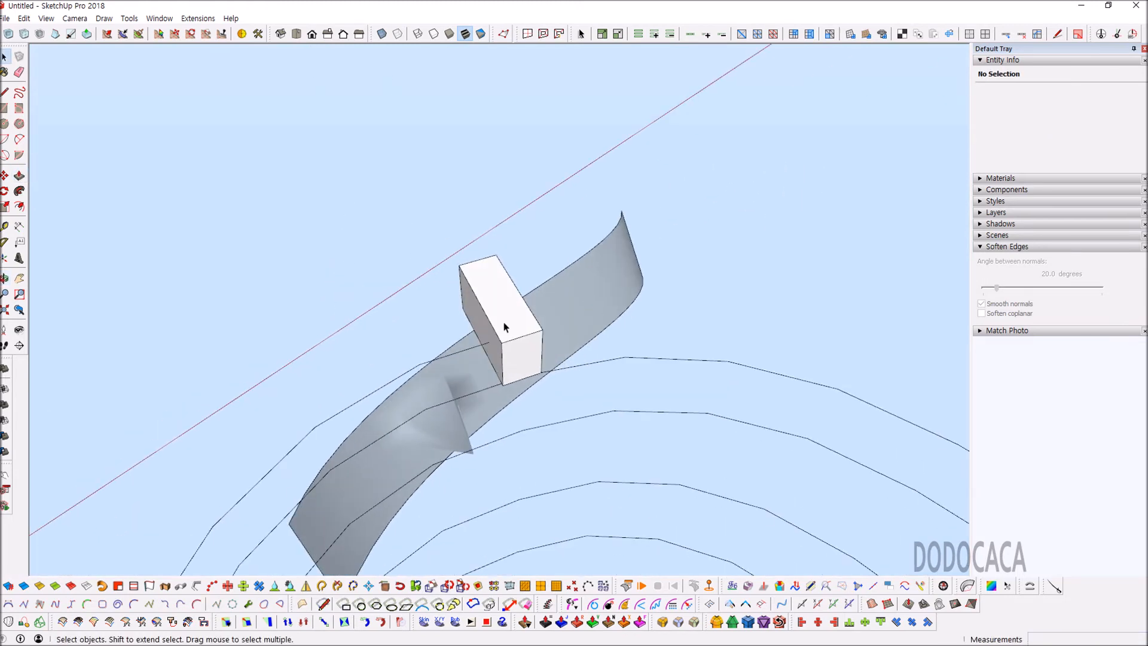
# Step: Delete the box's other faces and edges, keeping only the end face perpendicular to the spiral's last edge
pyautogui.press('Delete')
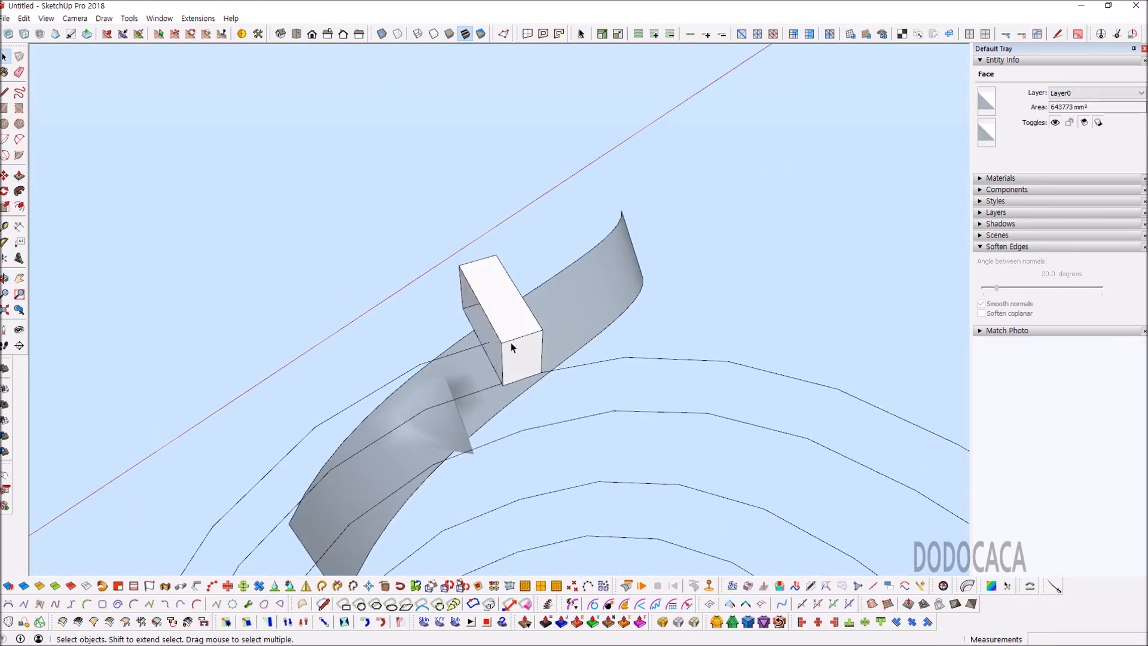
pyautogui.click(511, 339)
pyautogui.press('Delete')
pyautogui.click(482, 306)
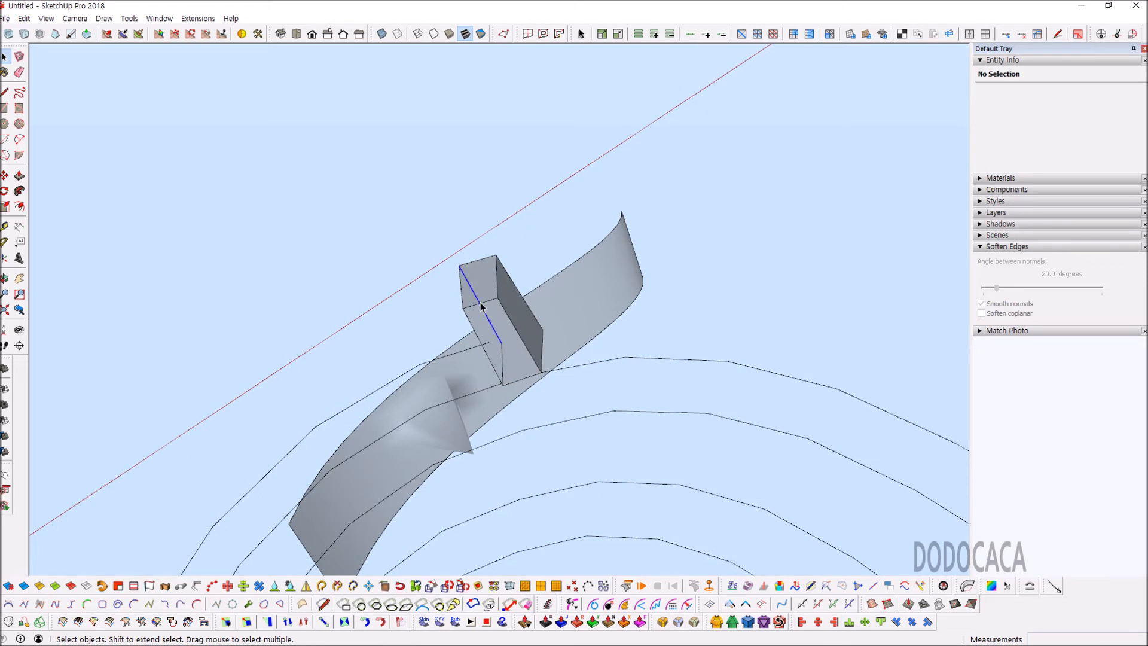
pyautogui.press('e')
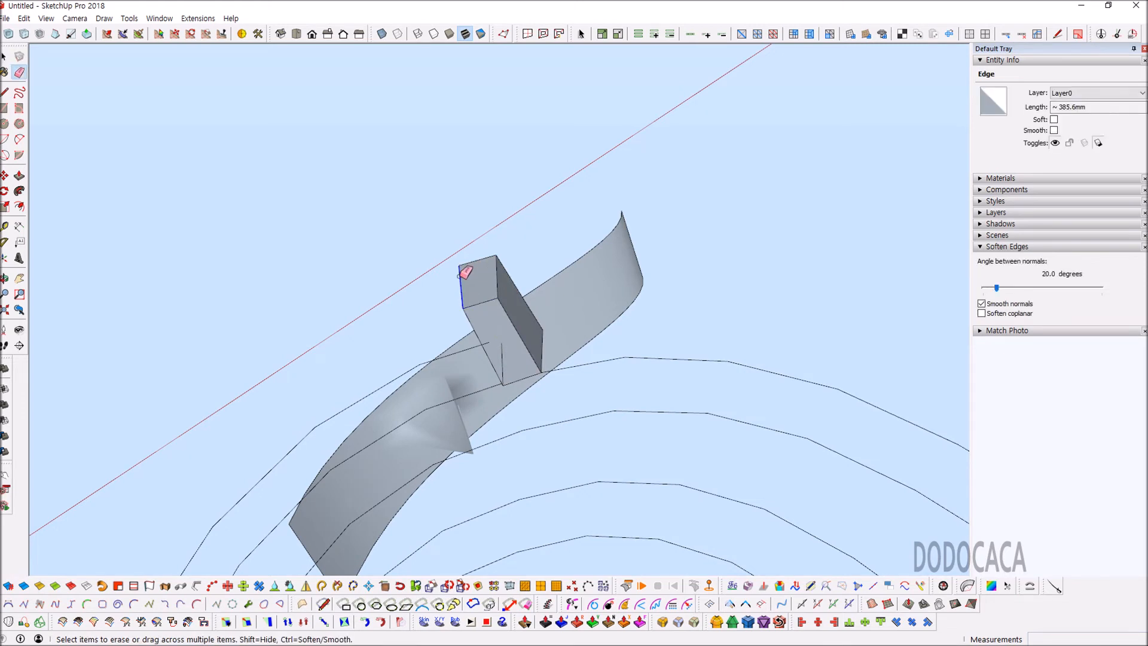
pyautogui.click(461, 271)
pyautogui.click(470, 310)
pyautogui.click(471, 314)
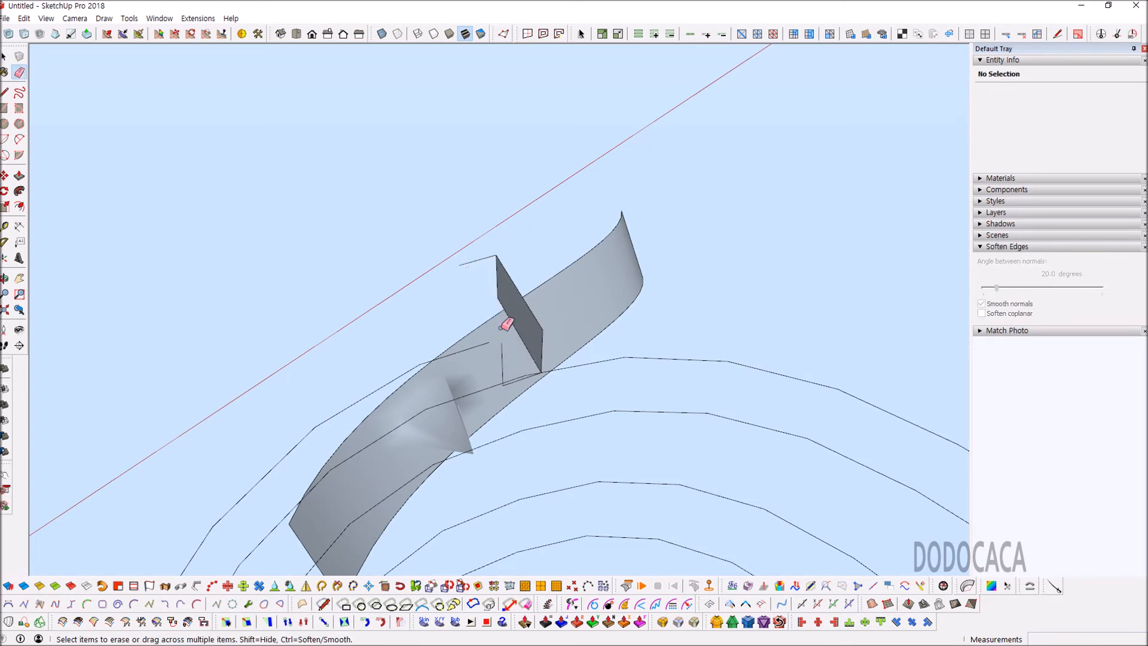
pyautogui.click(502, 362)
pyautogui.moveTo(504, 363)
pyautogui.mouseDown(button='middle')
pyautogui.moveTo(665, 387)
pyautogui.moveTo(604, 289)
pyautogui.moveTo(540, 236)
pyautogui.moveTo(510, 248)
pyautogui.mouseUp(button='middle')
pyautogui.click(727, 390)
# Step: Redraw the spiral's missing last segment, about 386 mm long, extending the curve up to the rectangular face
pyautogui.press('space')
pyautogui.click(602, 333)
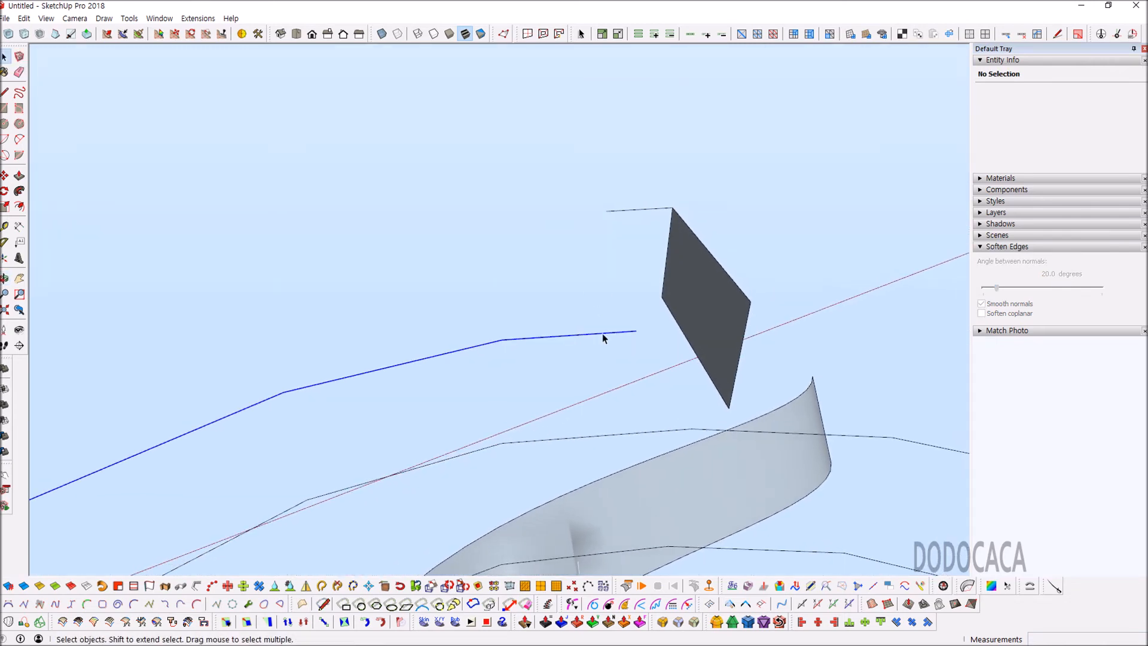
pyautogui.scroll(1, 601, 332)
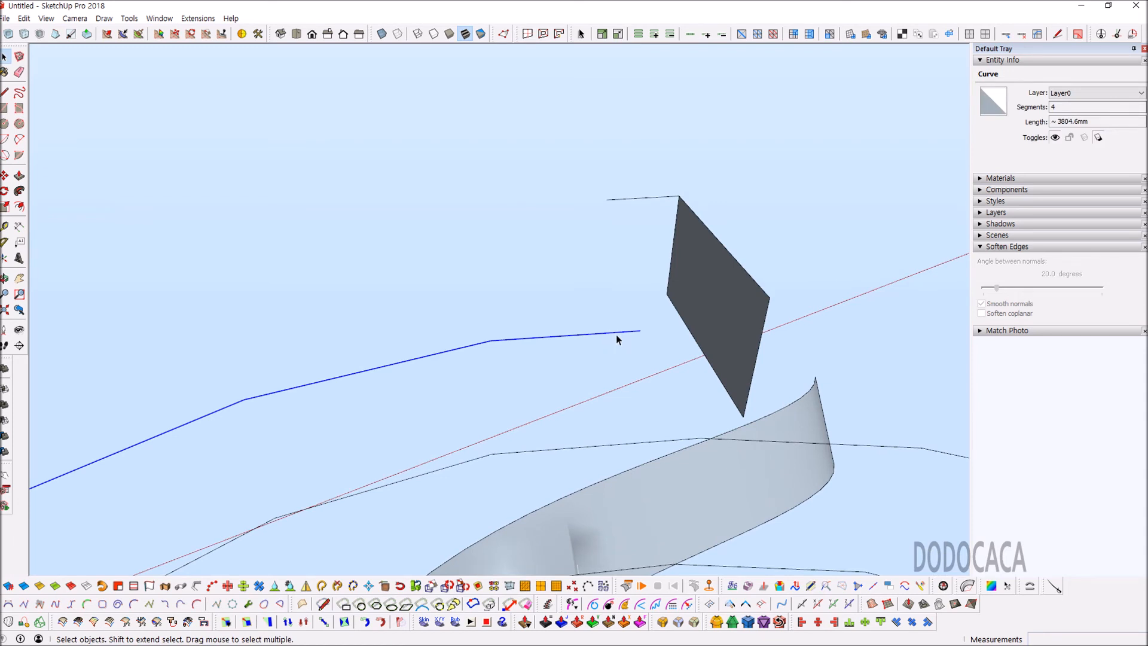
pyautogui.press('l')
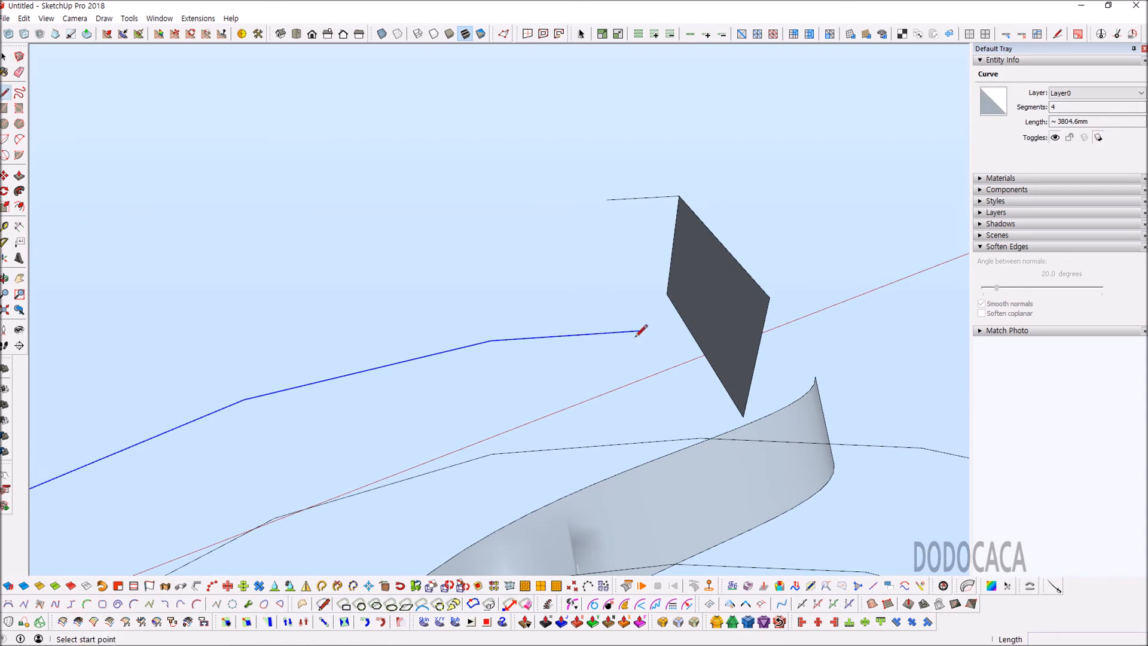
pyautogui.click(640, 330)
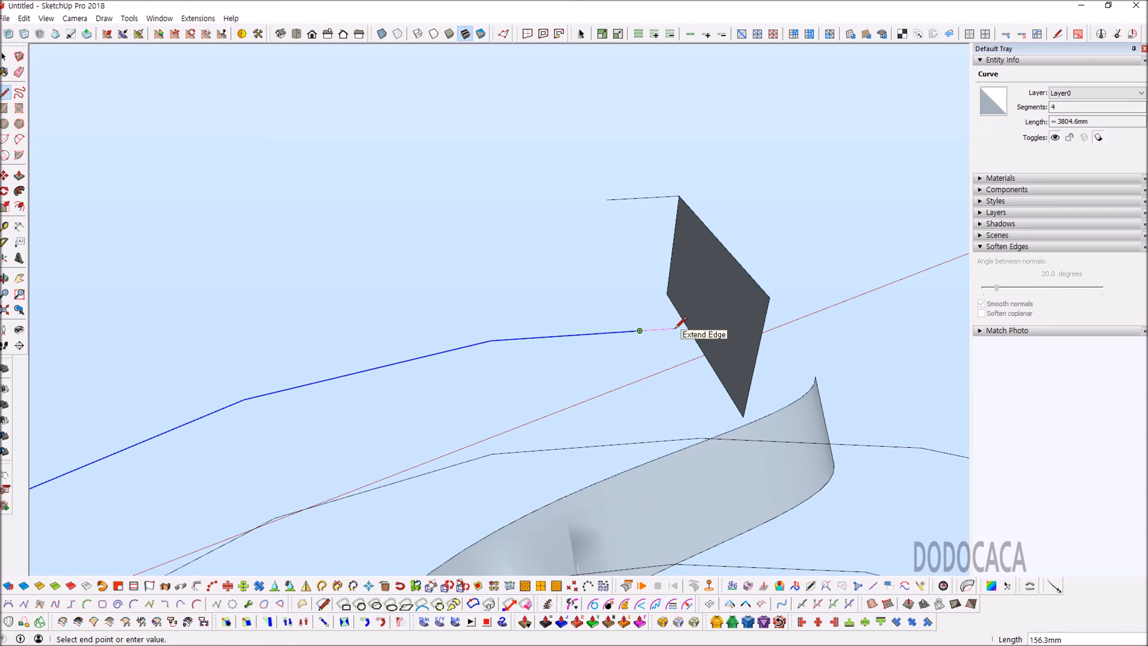
pyautogui.click(721, 316)
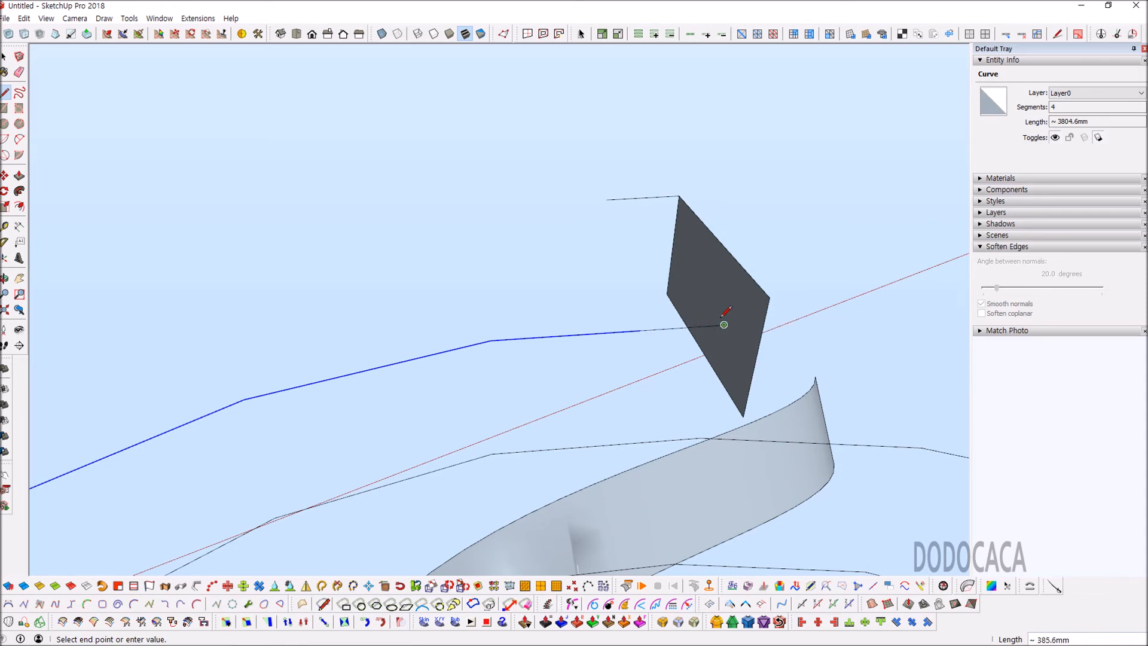
# Step: Delete the stray edge left at the upper corner of the rectangular face
pyautogui.scroll(1, 721, 317)
pyautogui.moveTo(722, 317); pyautogui.dragTo(728, 331, button='middle')
pyautogui.press('space')
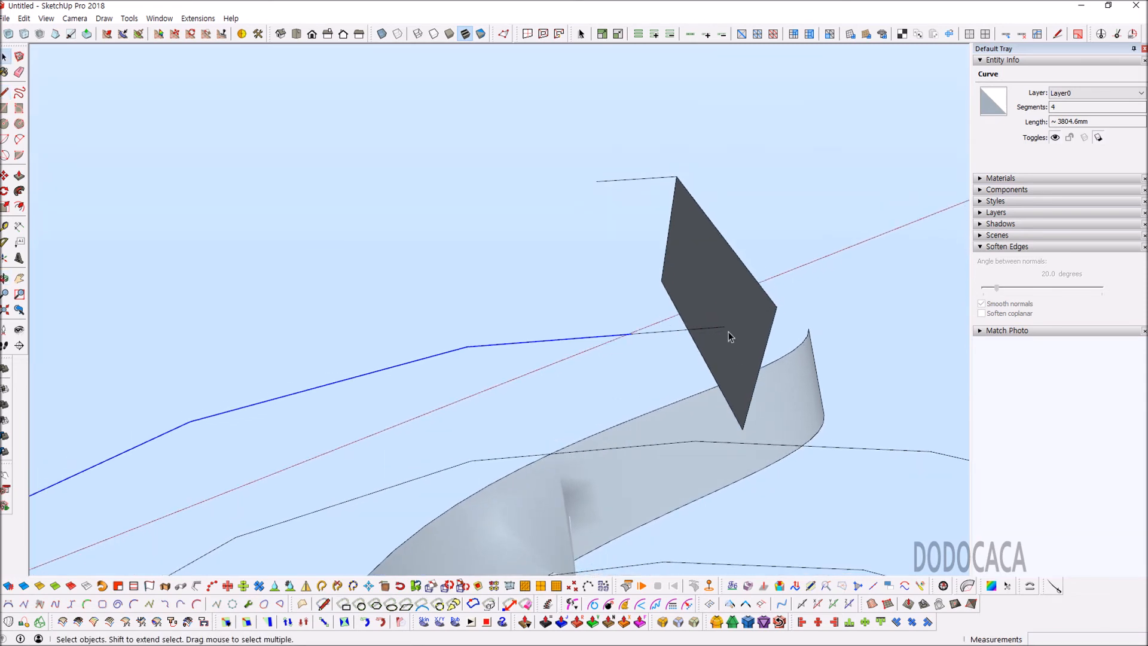
pyautogui.click(637, 335)
pyautogui.click(627, 335)
pyautogui.moveTo(643, 332); pyautogui.dragTo(548, 341, button='middle')
pyautogui.click(648, 341)
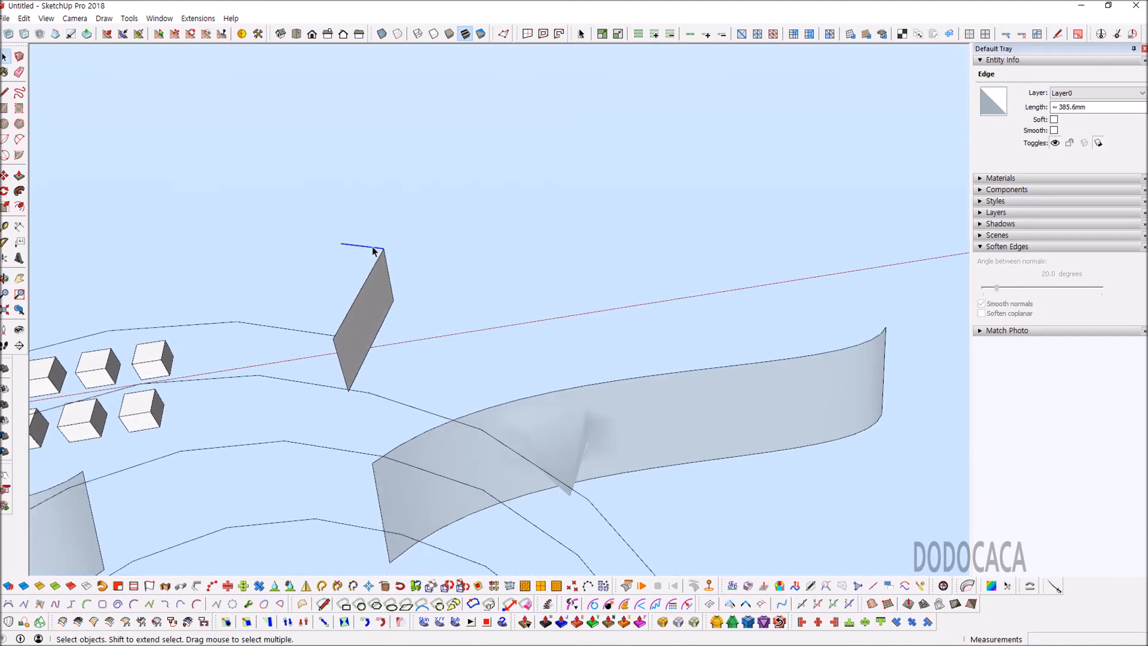
pyautogui.press('Delete')
# Step: Add a guide along the spiral's last edge and draw a circle of about 280 mm radius on the face, centred at the spiral's end
pyautogui.scroll(2, 308, 342)
pyautogui.moveTo(309, 342); pyautogui.dragTo(432, 333, button='middle')
pyautogui.scroll(-4, 337, 345)
pyautogui.scroll(3, 582, 279)
pyautogui.press('t')
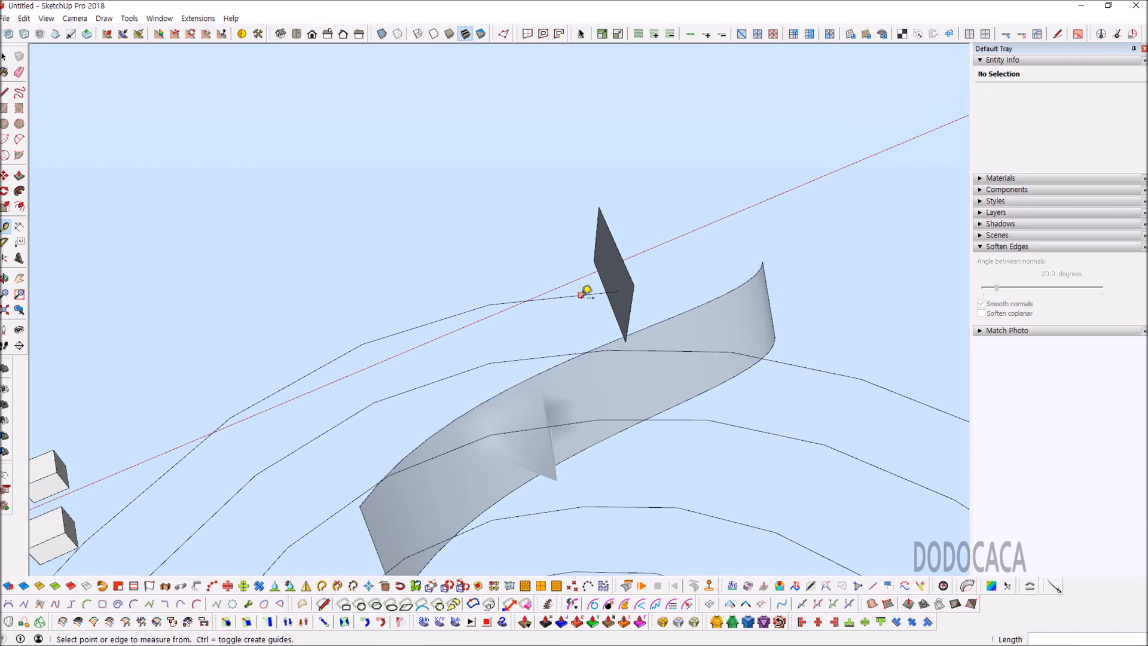
pyautogui.moveTo(593, 288); pyautogui.dragTo(497, 285, button='middle')
pyautogui.scroll(2, 143, 235)
pyautogui.press('c')
pyautogui.click(126, 237)
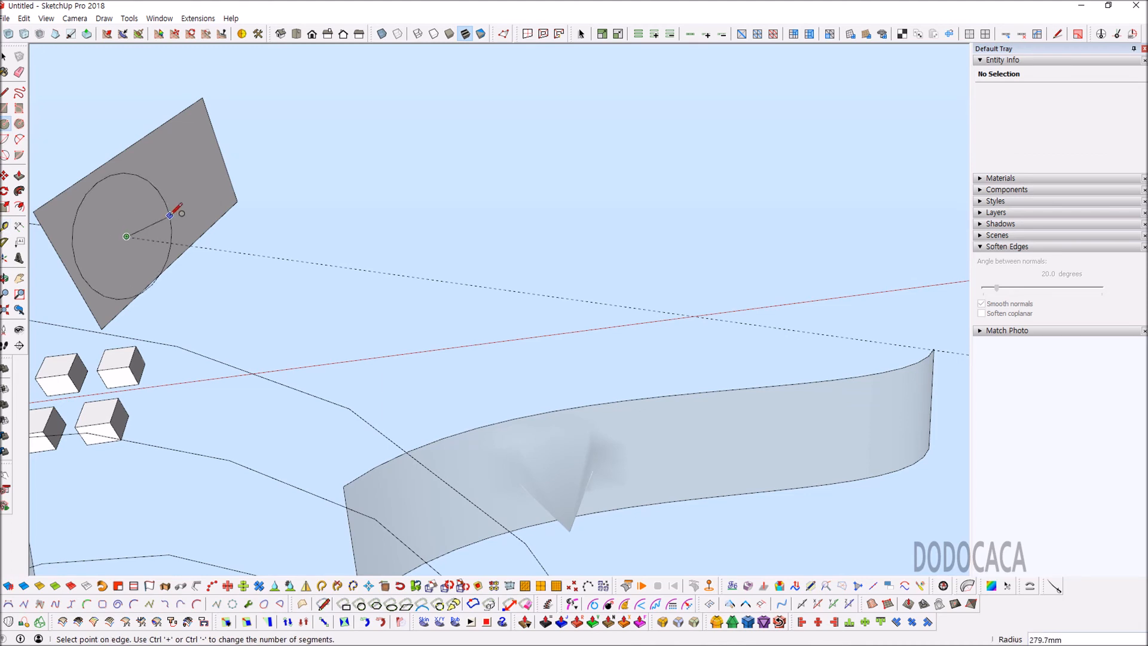
pyautogui.click(169, 211)
# Step: Select the rectangle surrounding the circle, exclude the circle from the selection, and delete the rectangle
pyautogui.press('space')
pyautogui.doubleClick(195, 210)
pyautogui.scroll(-3, 255, 275)
pyautogui.scroll(3, 255, 275)
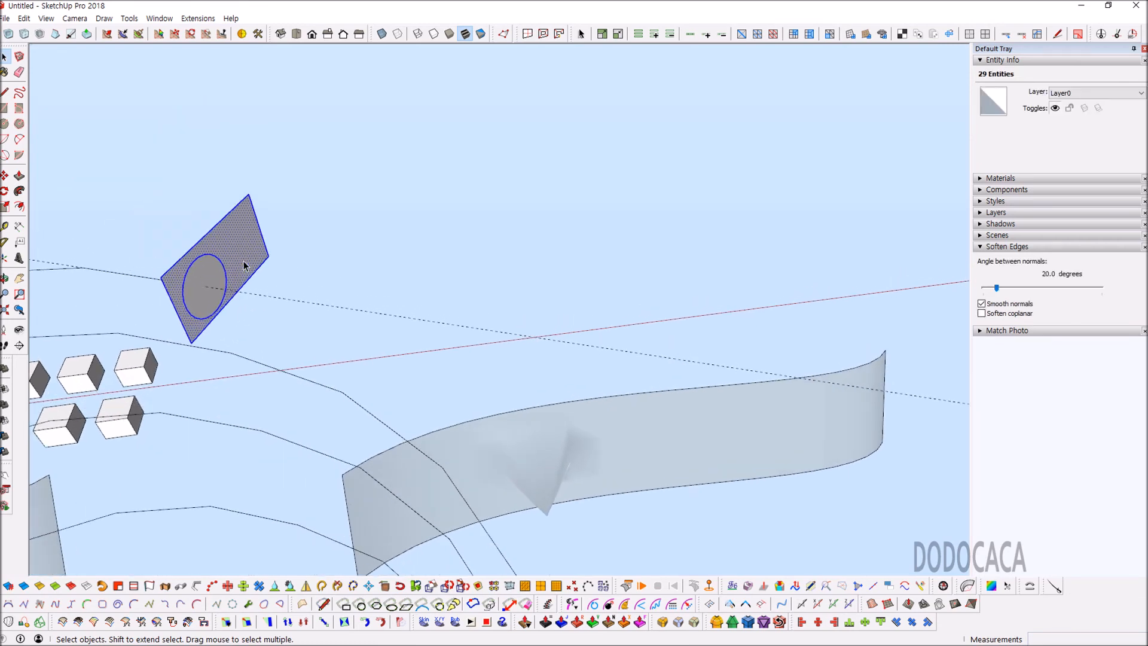
pyautogui.doubleClick(247, 259)
pyautogui.scroll(-3, 679, 338)
pyautogui.scroll(4, 431, 301)
pyautogui.click(438, 277)
pyautogui.doubleClick(437, 277)
pyautogui.moveTo(436, 275); pyautogui.dragTo(395, 278, button='middle')
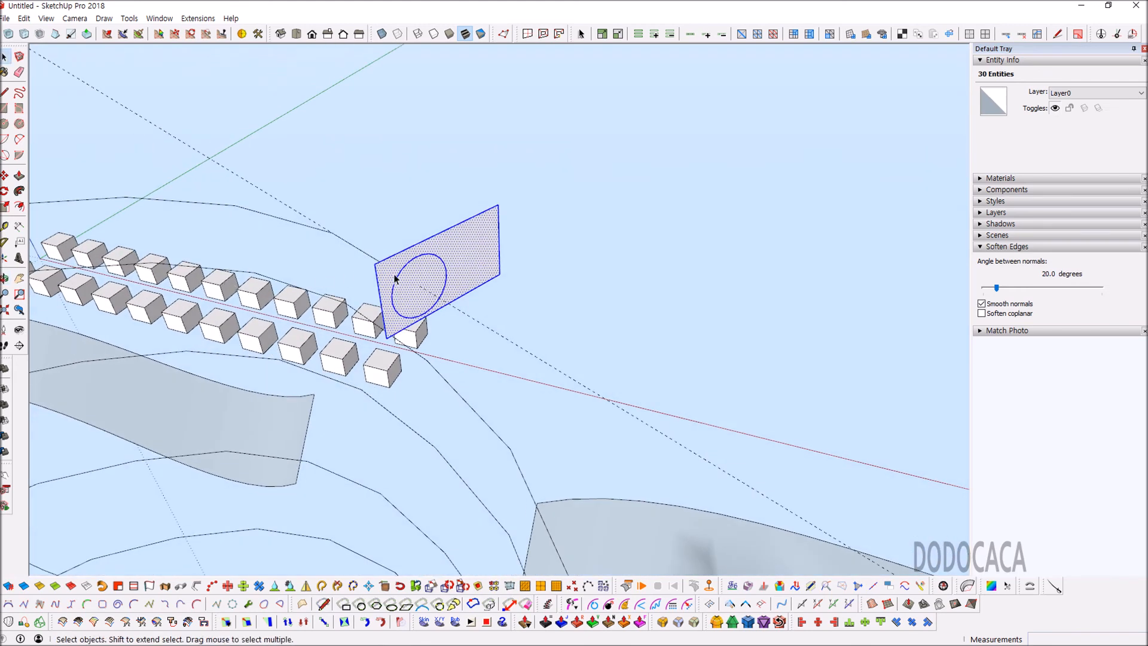
pyautogui.scroll(1, 396, 279)
pyautogui.keyDown('shift'); pyautogui.doubleClick(437, 275); pyautogui.keyUp('shift')
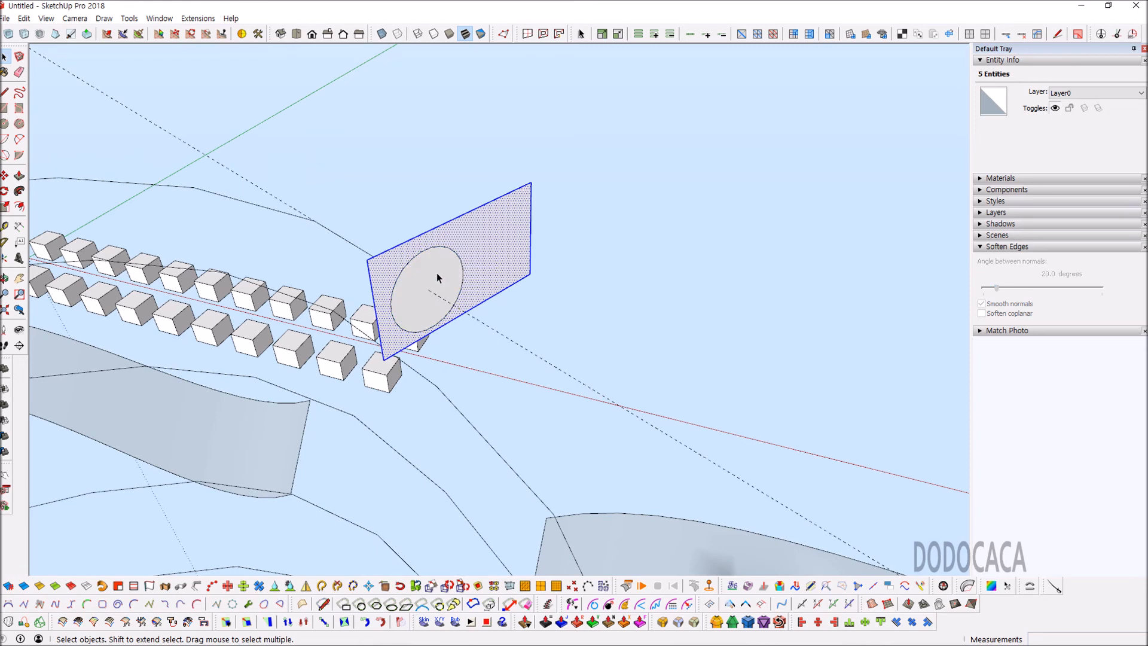
pyautogui.press('Delete')
# Step: Sweep the circular face along the whole connected spiral with Follow Me to form a coil tube
pyautogui.moveTo(446, 269); pyautogui.dragTo(525, 307, button='middle')
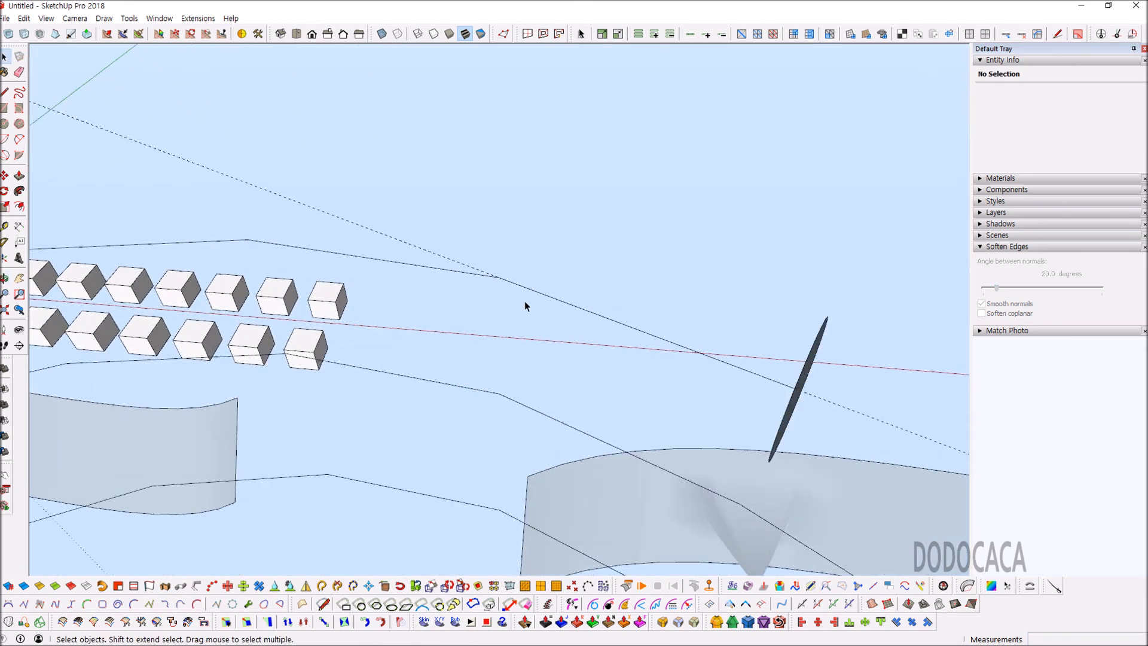
pyautogui.tripleClick(456, 273)
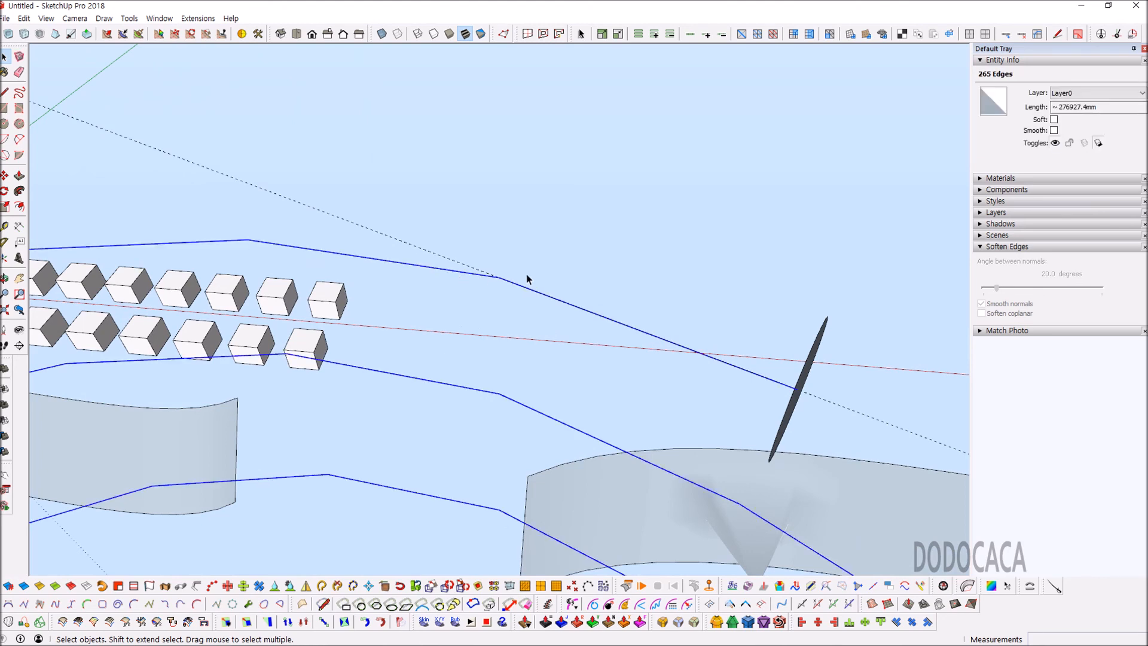
pyautogui.moveTo(526, 277); pyautogui.dragTo(551, 290, button='middle')
pyautogui.click(19, 191)
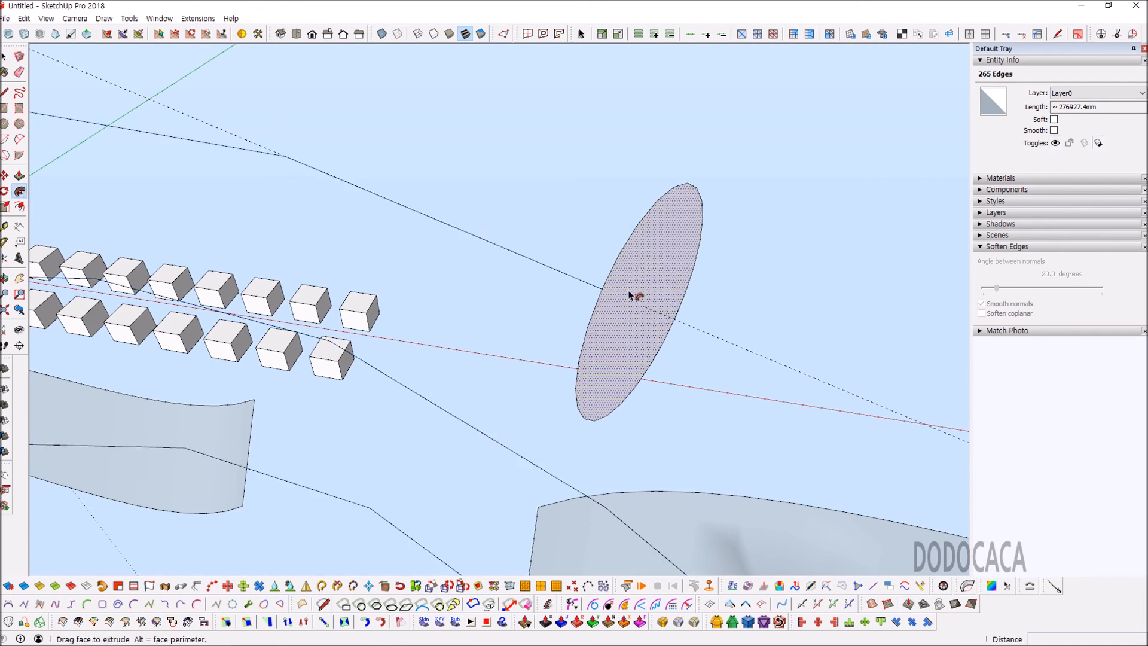
pyautogui.click(578, 278)
# Step: Select the entire coil tube and examine its seams and smoothed edges up close
pyautogui.moveTo(590, 277); pyautogui.dragTo(546, 325, button='middle')
pyautogui.tripleClick(653, 385)
pyautogui.scroll(1, 546, 325)
pyautogui.click(752, 251)
pyautogui.scroll(2, 538, 336)
pyautogui.tripleClick(519, 337)
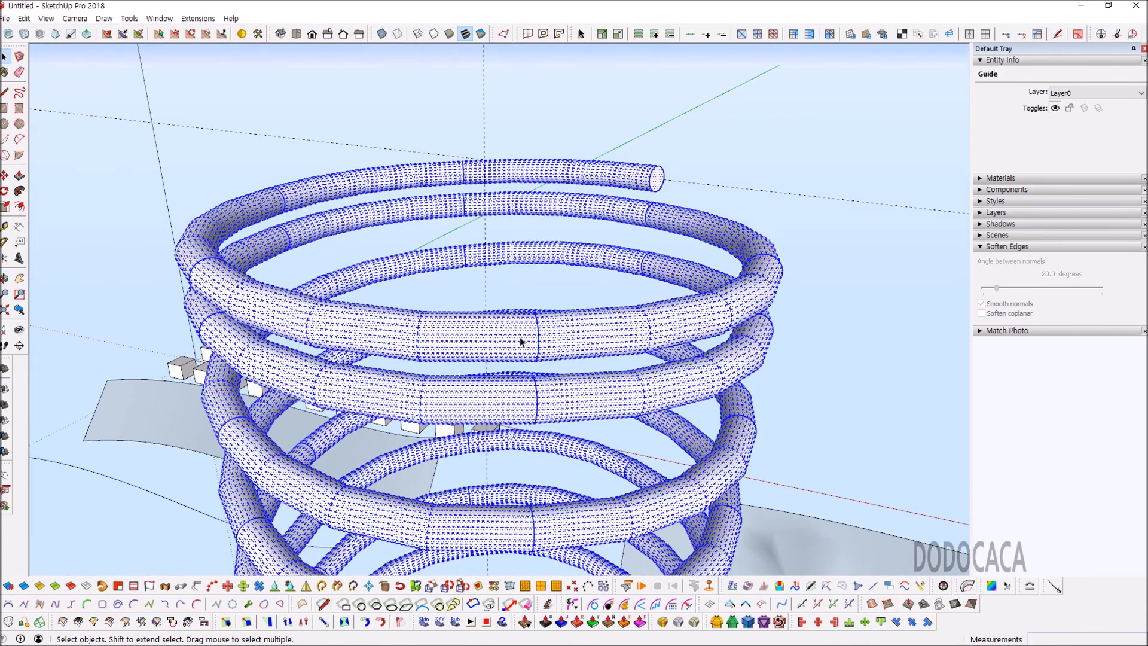
pyautogui.scroll(3, 538, 335)
pyautogui.scroll(2, 569, 328)
pyautogui.moveTo(572, 333); pyautogui.dragTo(518, 382, button='middle')
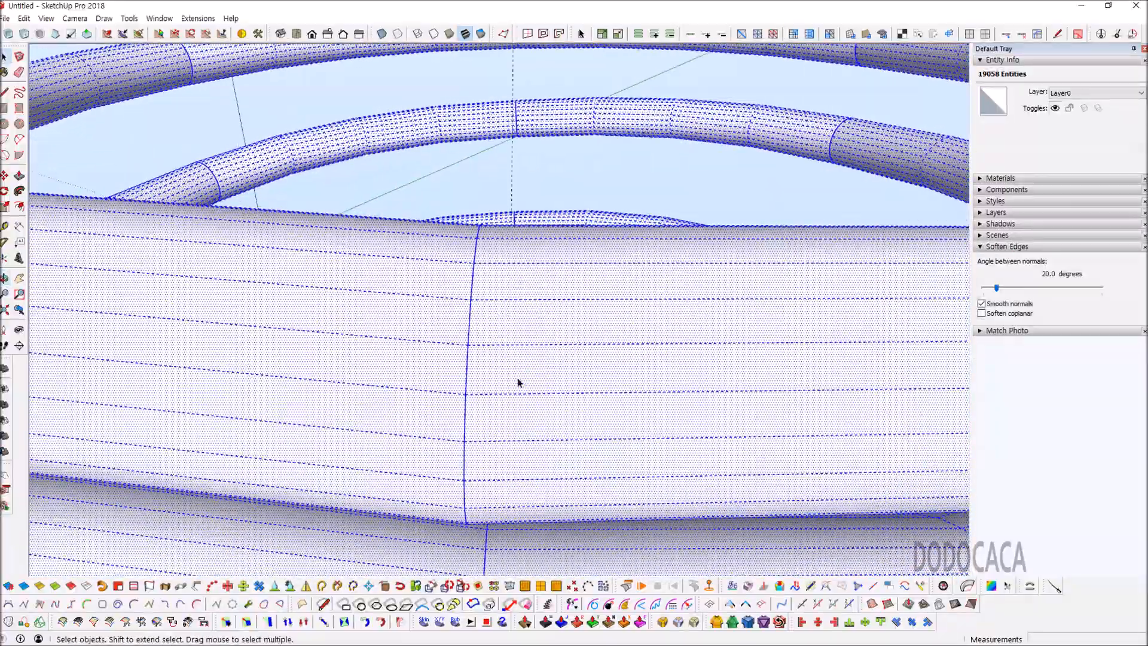
pyautogui.scroll(-4, 442, 369)
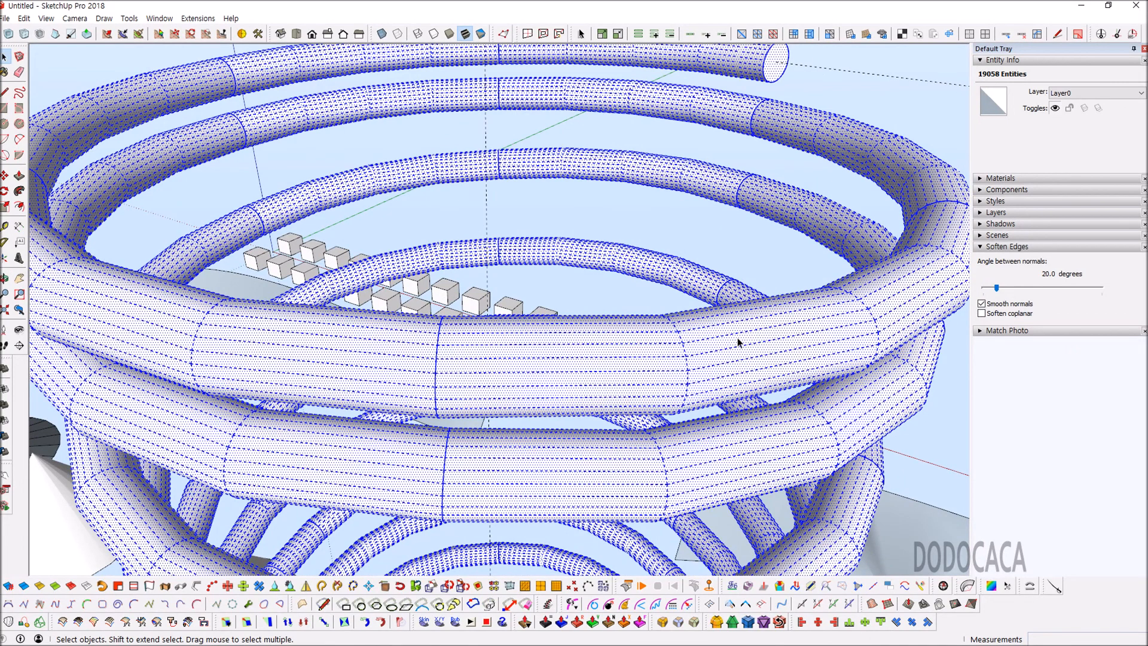
pyautogui.click(840, 88)
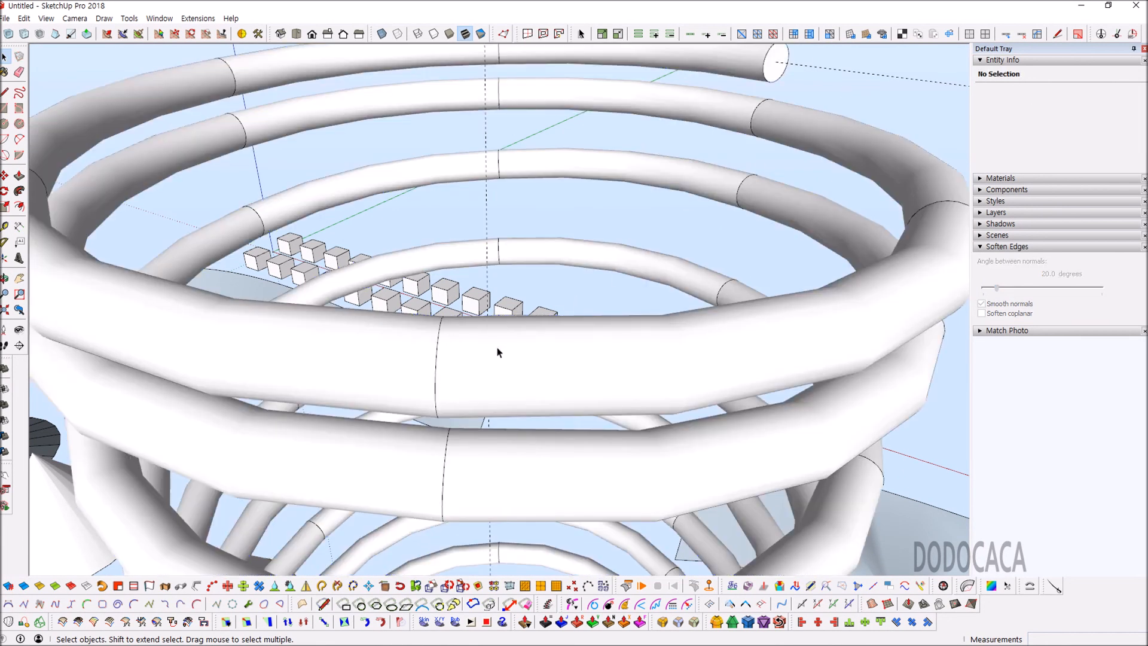
# Step: Select the whole coil and reapply Smooth normals at 20 degrees to soften its seam edges
pyautogui.tripleClick(499, 315)
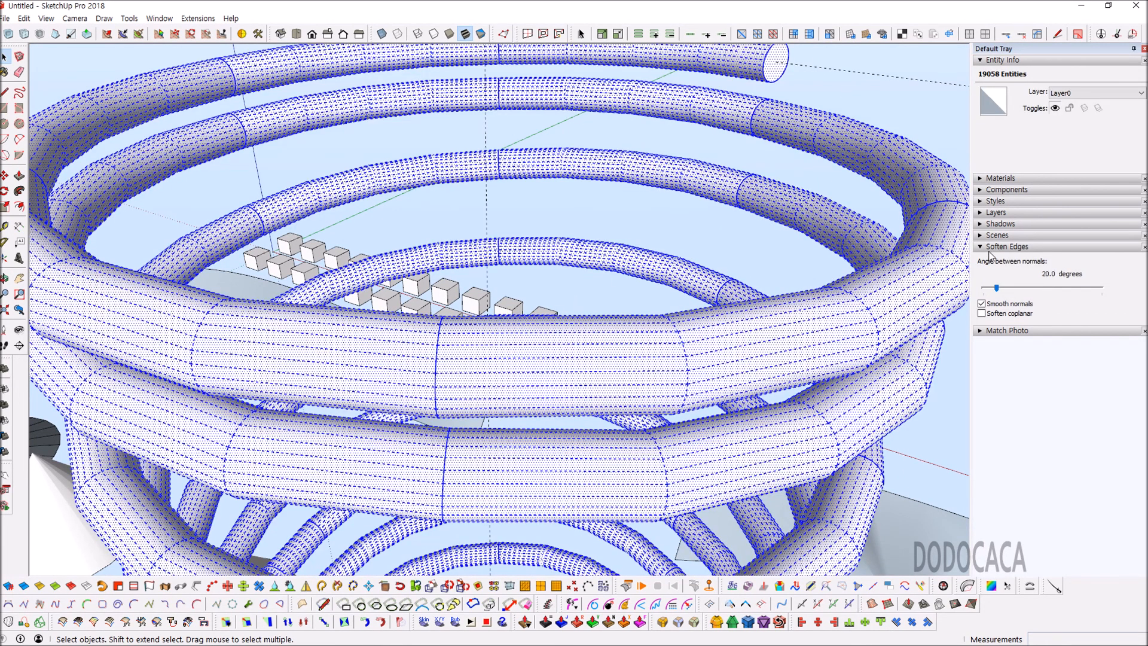
pyautogui.click(982, 303)
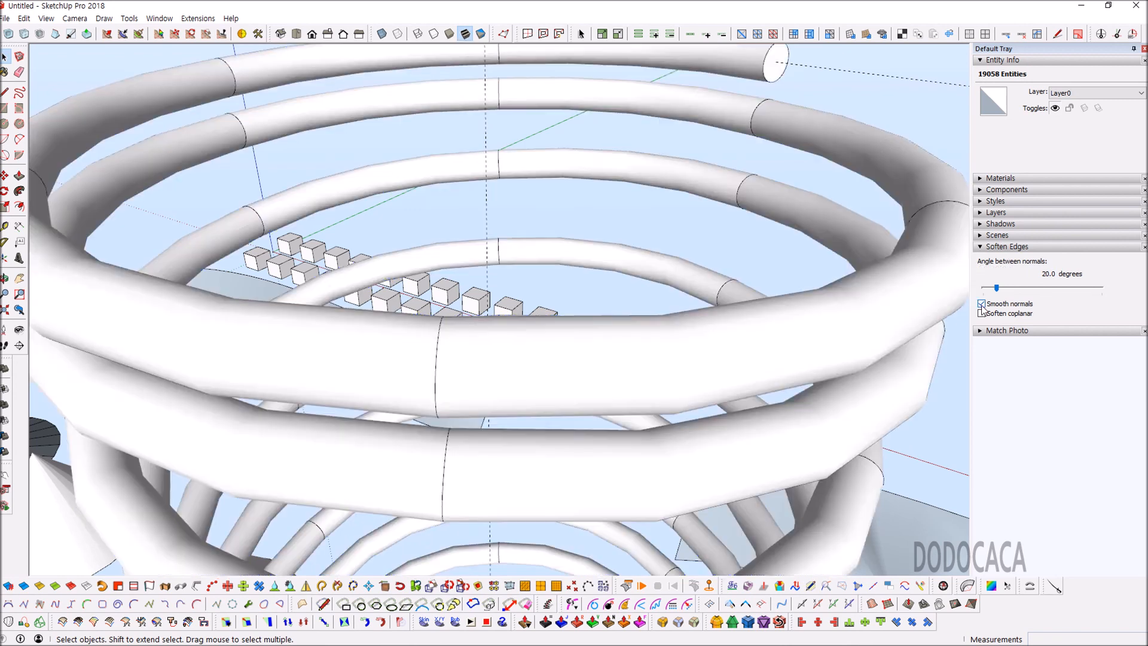
pyautogui.click(982, 304)
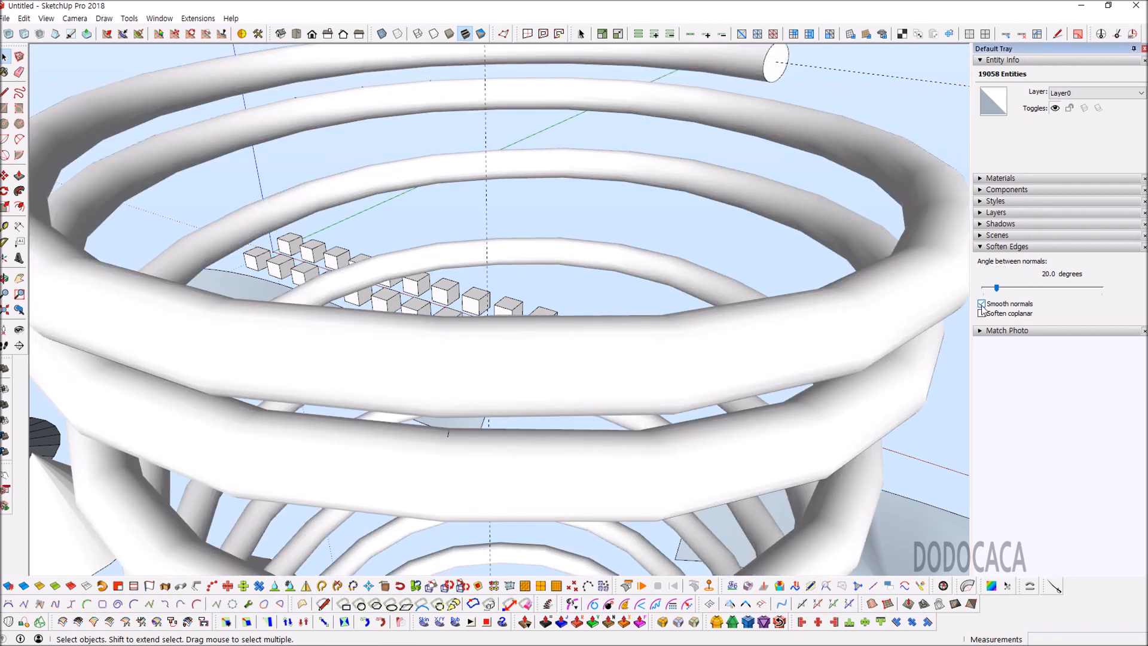
pyautogui.scroll(-2, 734, 308)
pyautogui.click(866, 172)
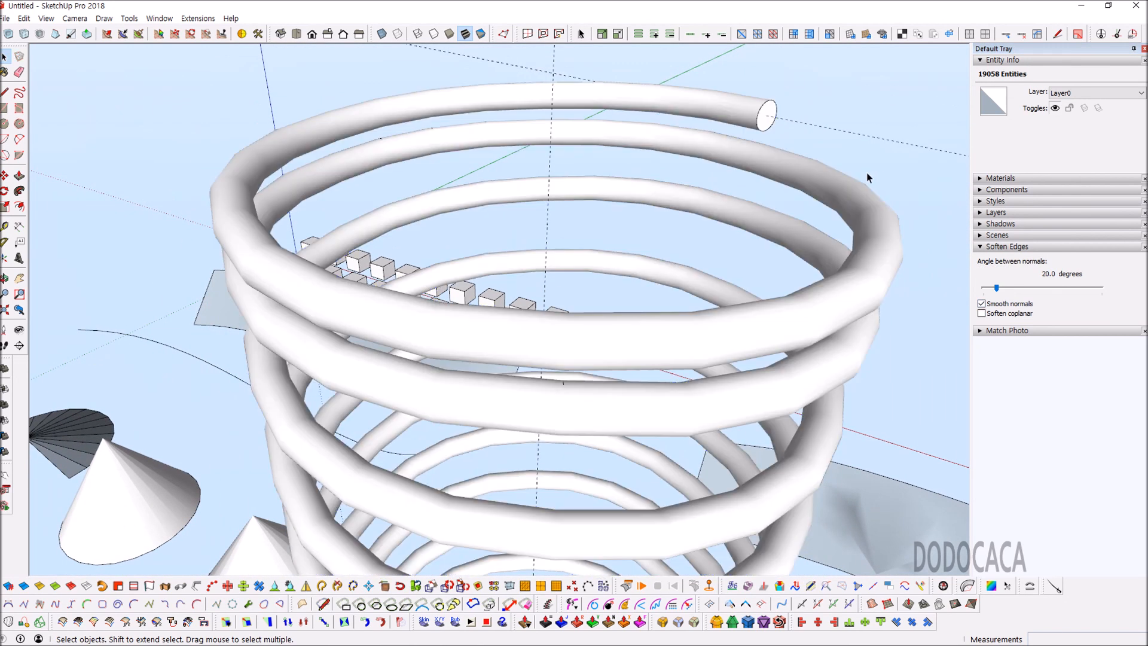
pyautogui.moveTo(864, 180); pyautogui.dragTo(693, 367, button='middle')
pyautogui.scroll(-6, 645, 392)
pyautogui.moveTo(634, 397); pyautogui.dragTo(698, 428, button='middle')
pyautogui.scroll(3, 610, 411)
pyautogui.scroll(-3, 698, 429)
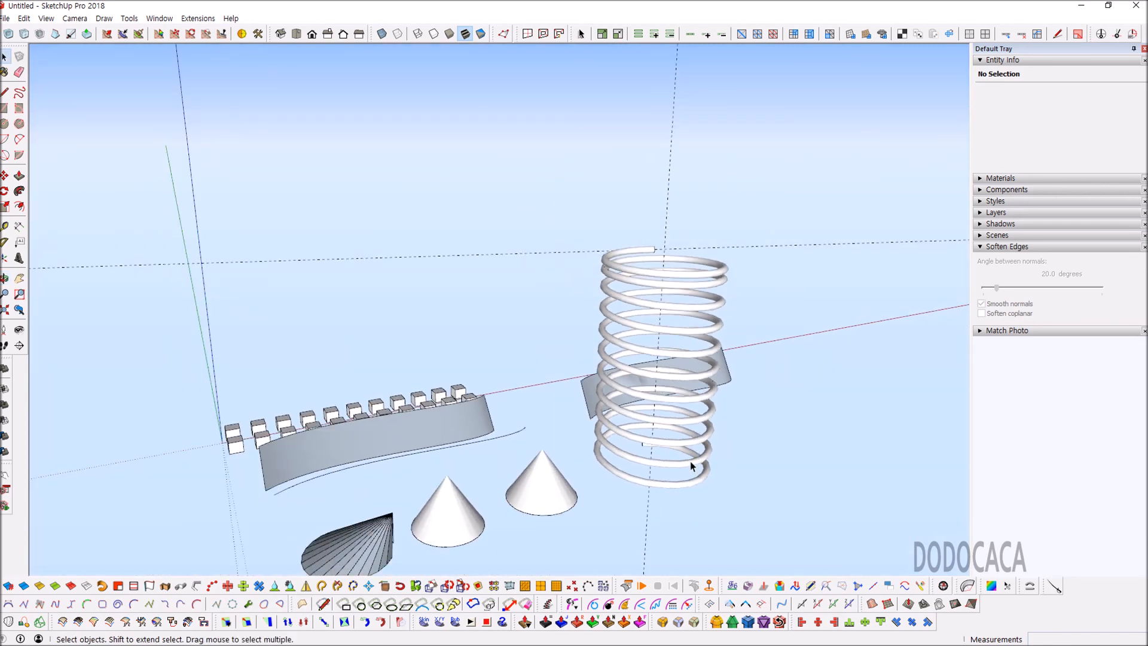